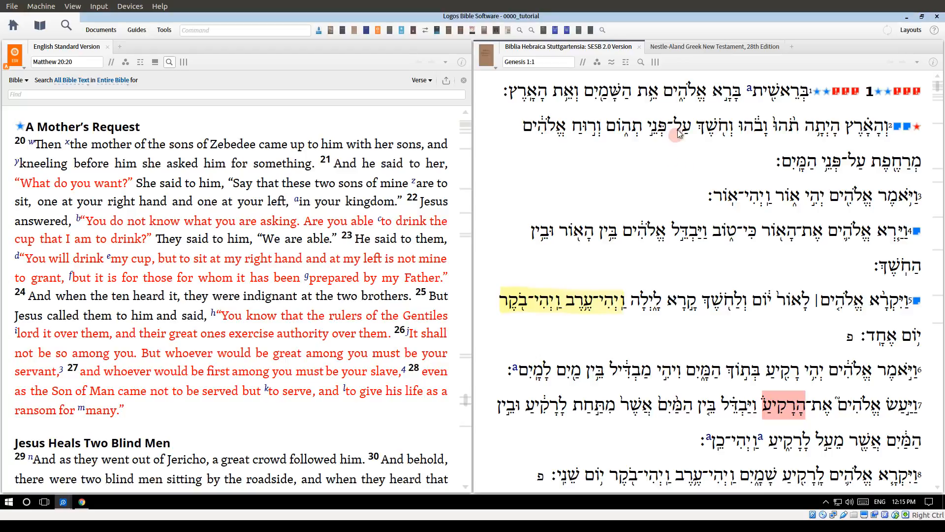
- Show the Nestle-Aland Greek New Testament, 28th Edition, in place of the Hebrew Bible
{"action": "left_click", "coordinate": [691, 48]}
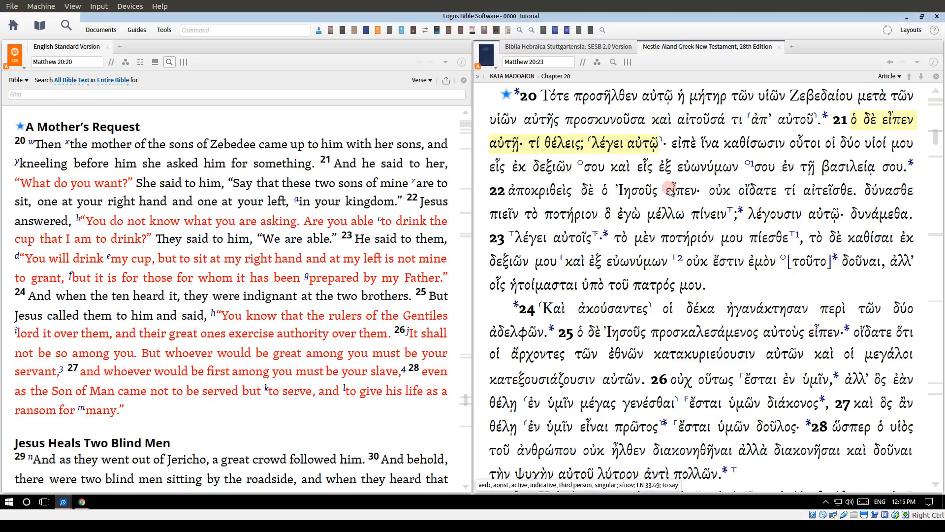
{"action": "left_click", "coordinate": [39, 27]}
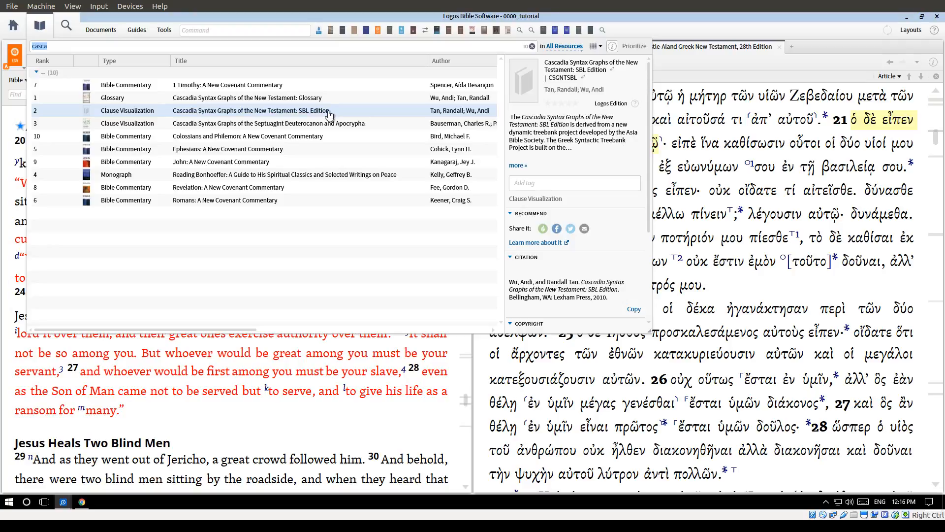
{"action": "left_click", "coordinate": [197, 111]}
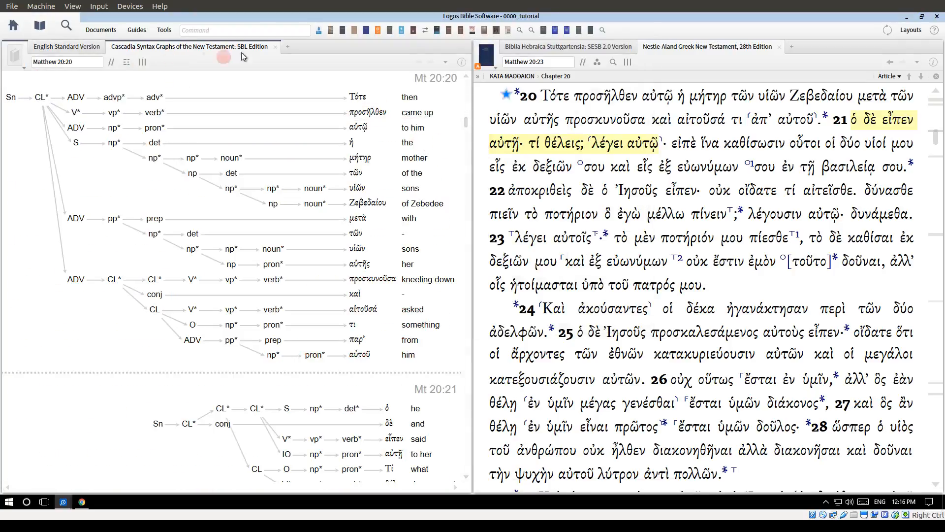
{"action": "left_click", "coordinate": [277, 47]}
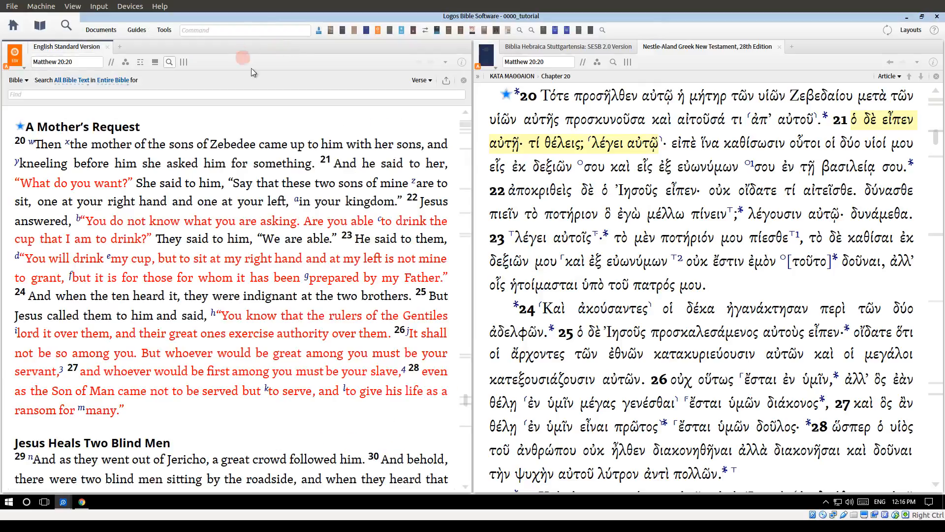
- Close the inline search bar in the English Standard Version
{"action": "left_click", "coordinate": [464, 81]}
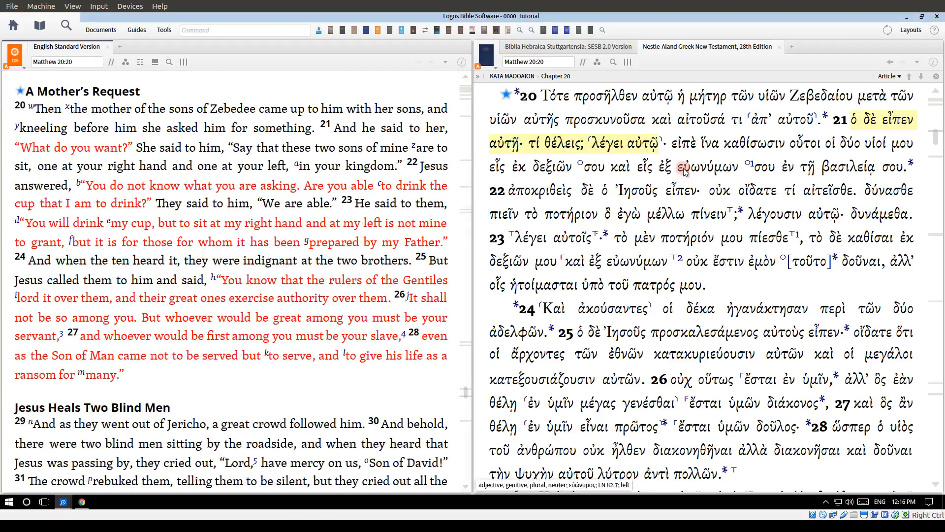
- Examine Matthew 20:20–21 in the Greek New Testament, marking phrases such as ἡ μήτηρ τῶν υἱῶν Ζεβεδαίου and τί θέλεις
{"action": "left_click_drag", "start_coordinate": [543, 103], "coordinate": [585, 165]}
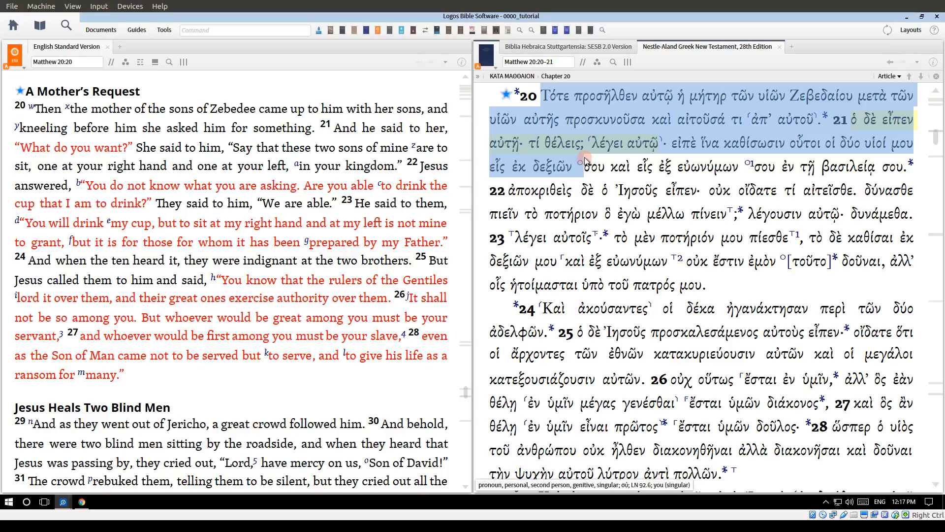
{"action": "left_click", "coordinate": [595, 123]}
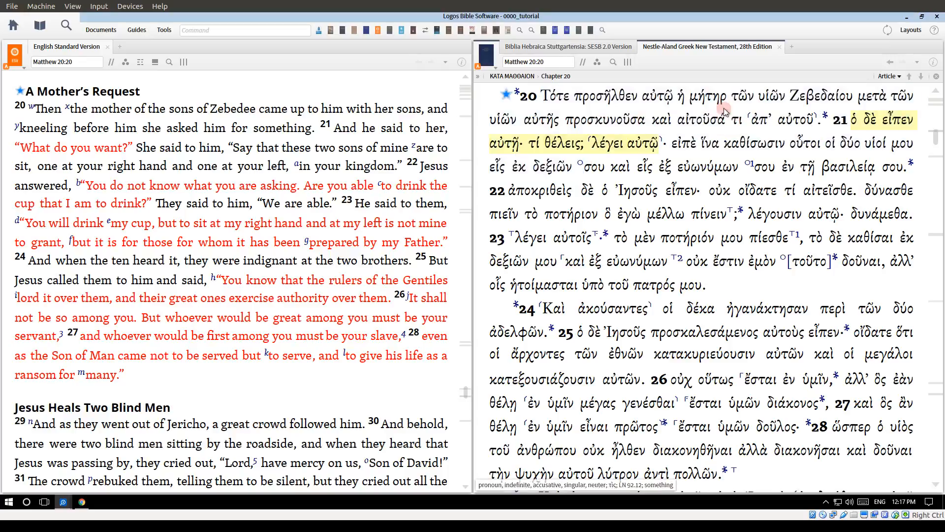
{"action": "left_click_drag", "start_coordinate": [685, 99], "coordinate": [790, 110]}
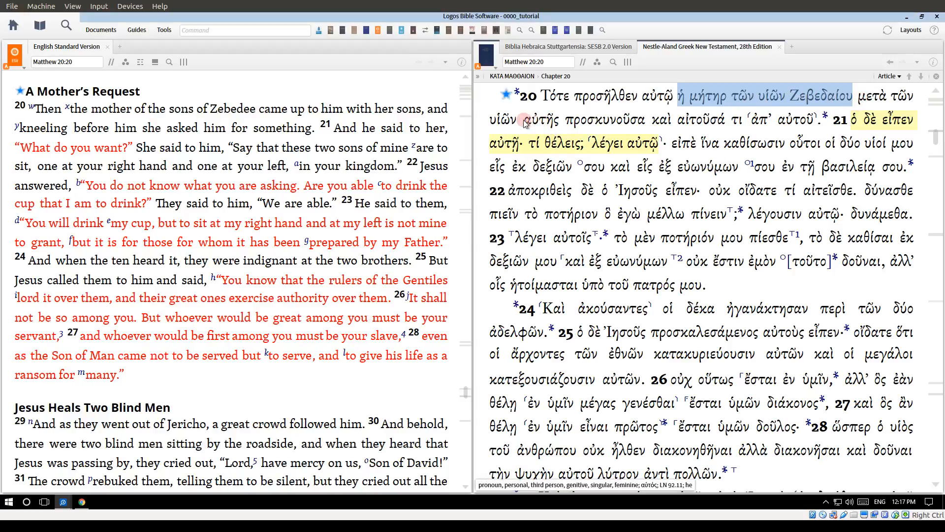
{"action": "left_click_drag", "start_coordinate": [524, 122], "coordinate": [778, 126]}
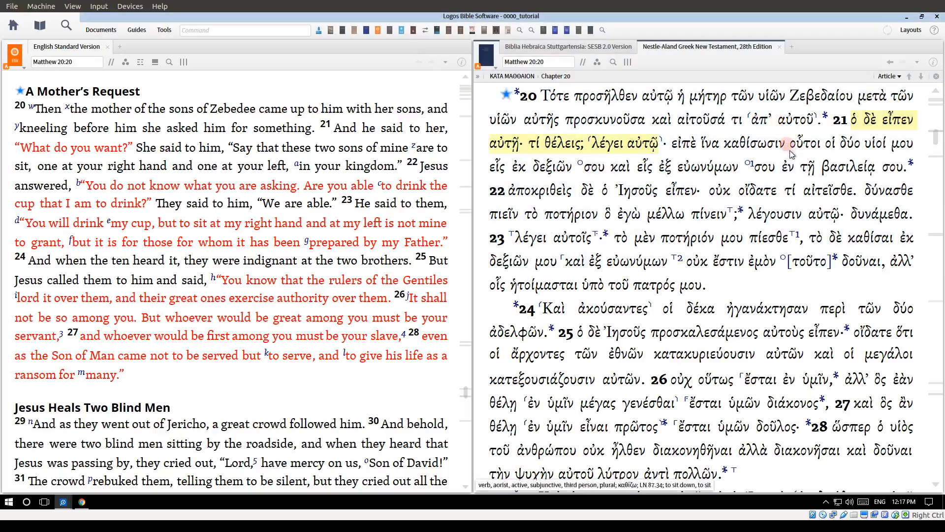
{"action": "left_click", "coordinate": [761, 110]}
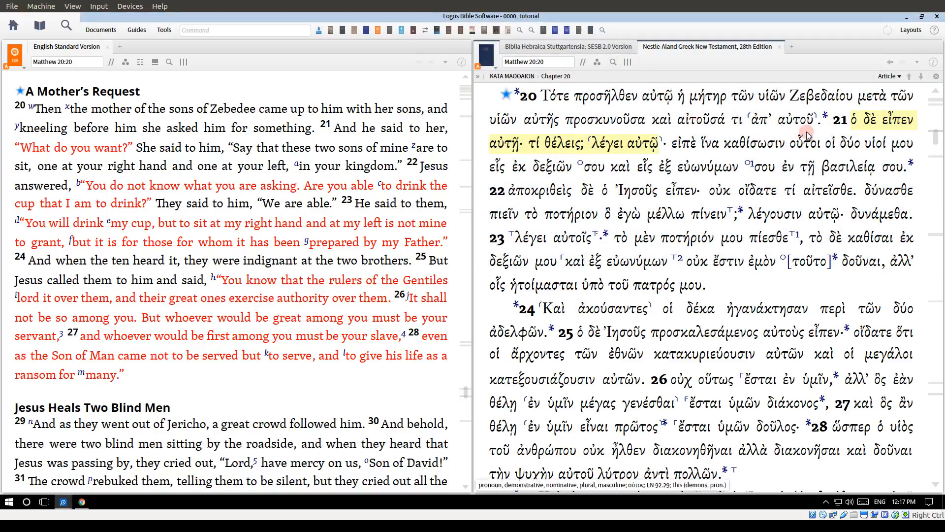
{"action": "left_click", "coordinate": [708, 121]}
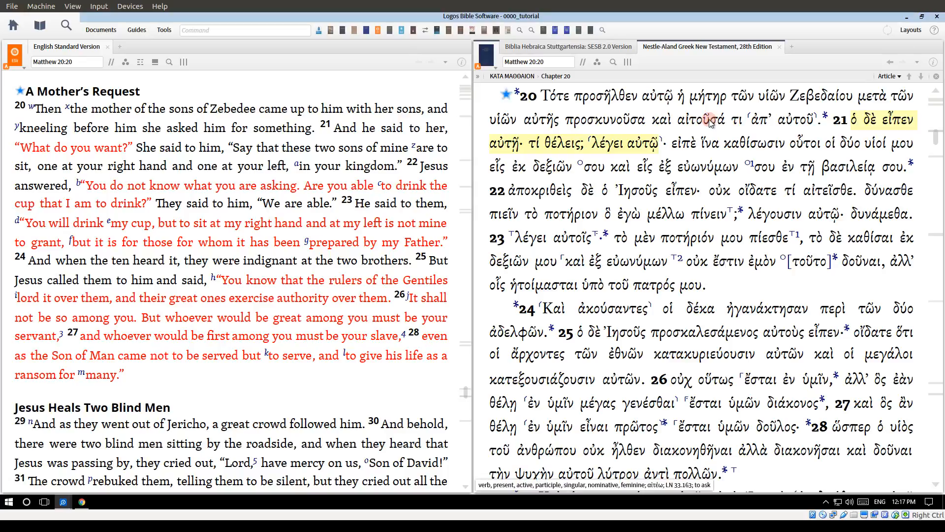
{"action": "left_click", "coordinate": [852, 122]}
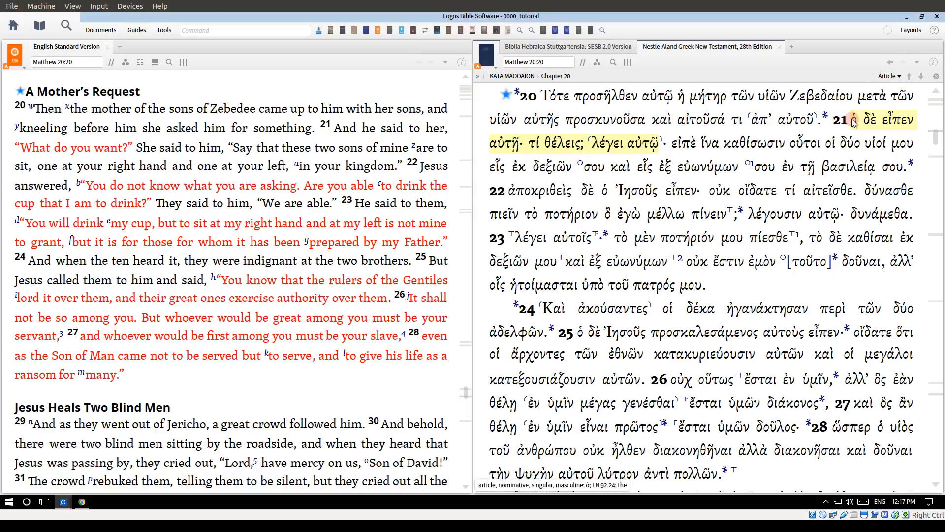
{"action": "left_click", "coordinate": [852, 123]}
{"action": "left_click", "coordinate": [853, 123]}
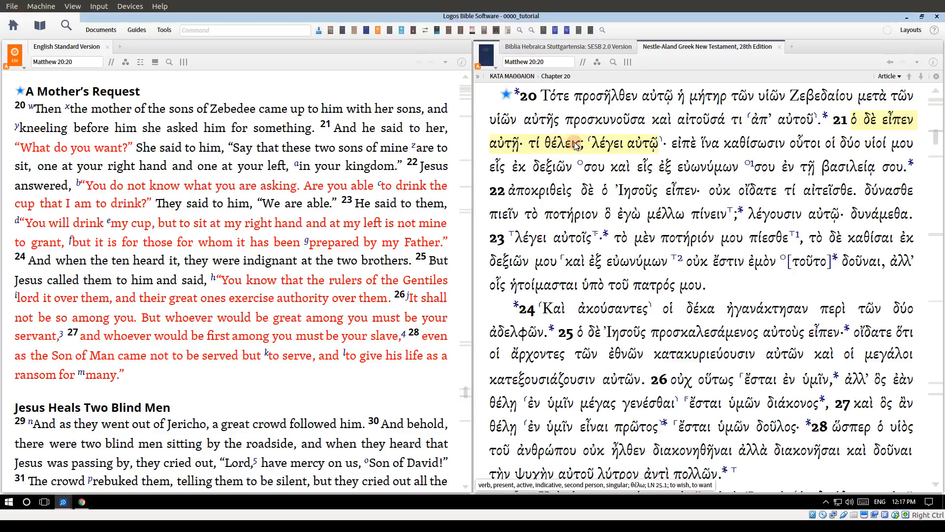
{"action": "left_click_drag", "start_coordinate": [584, 144], "coordinate": [549, 148]}
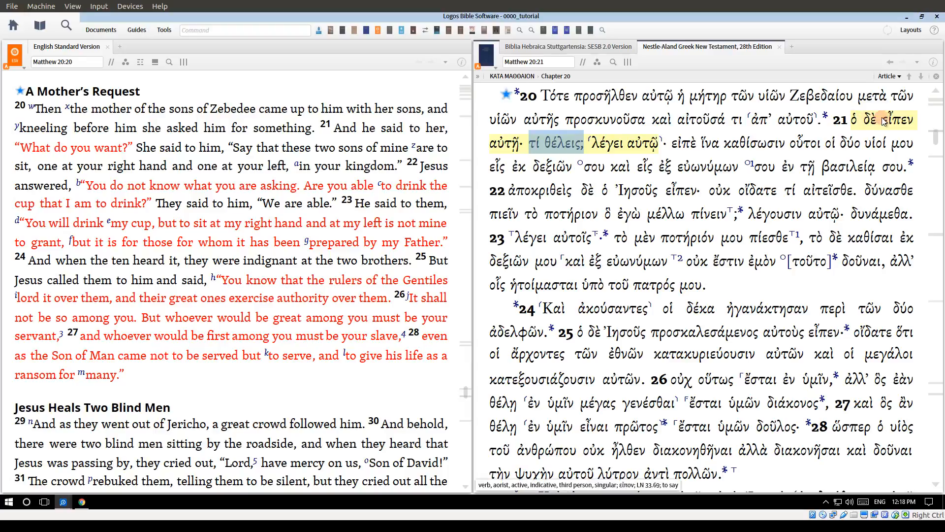
{"action": "left_click", "coordinate": [658, 211]}
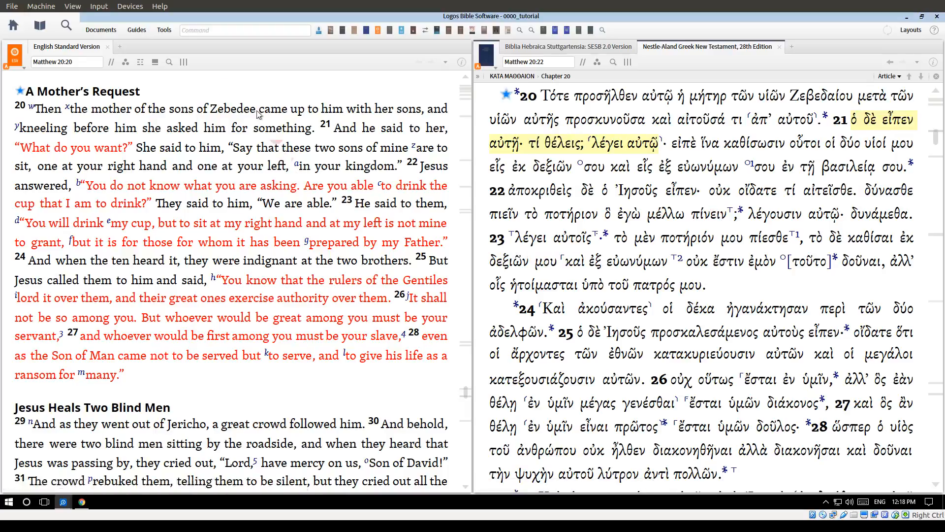
- Search the library for "casca" and open Cascadia Syntax Graphs of the New Testament: SBL Edition
{"action": "left_click", "coordinate": [42, 27]}
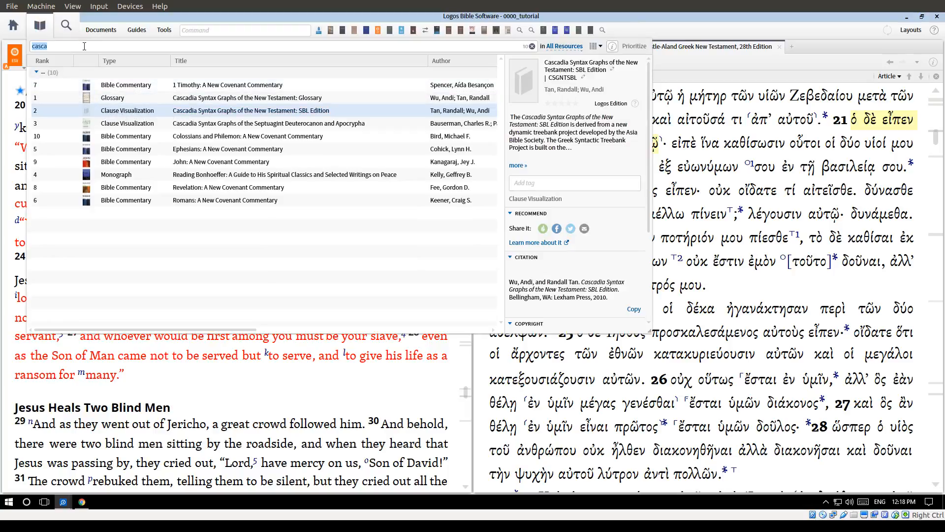
{"action": "type", "text": "ca"}
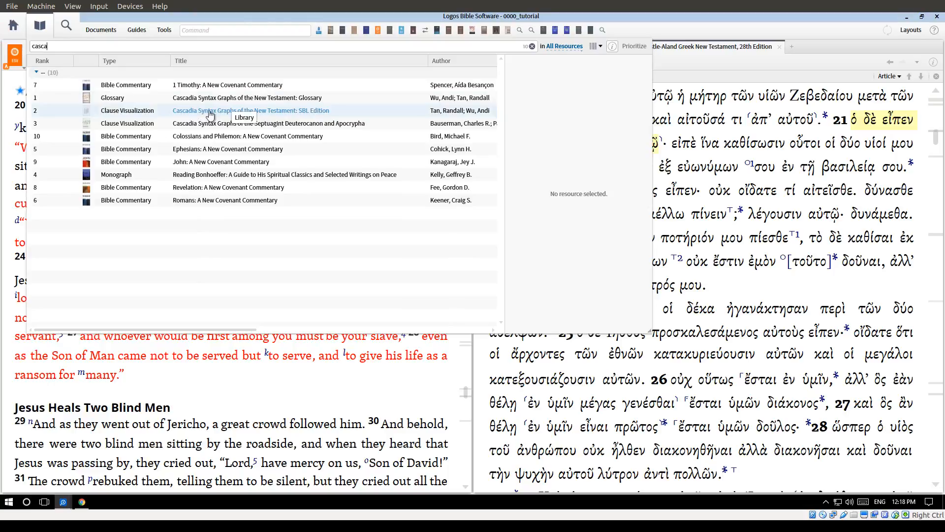
{"action": "double_click", "coordinate": [210, 111]}
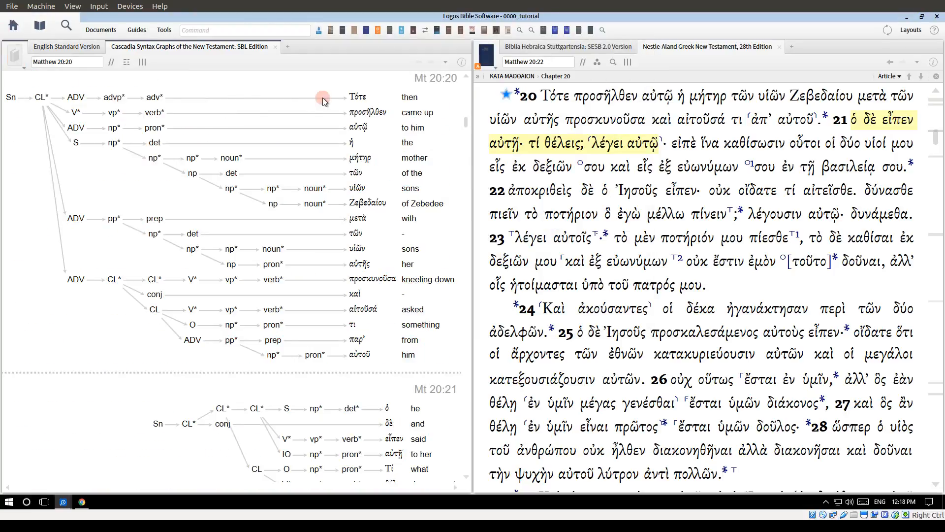
- Examine the syntax graph of Matthew 20:21, including its clause, verb, object and indirect object nodes and their glossary definitions
{"action": "mouse_move", "coordinate": [115, 98]}
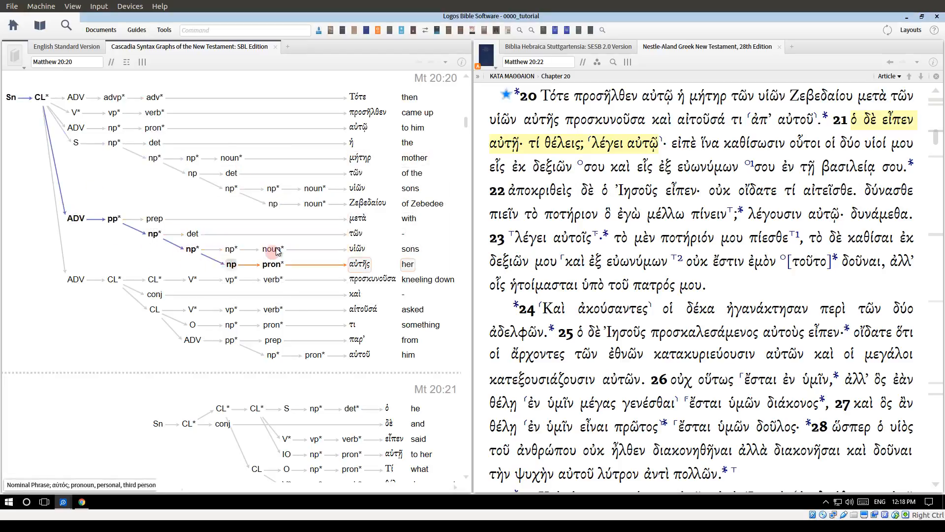
{"action": "mouse_move", "coordinate": [274, 251]}
{"action": "scroll", "coordinate": [248, 247], "scroll_direction": "down", "scroll_amount": 2}
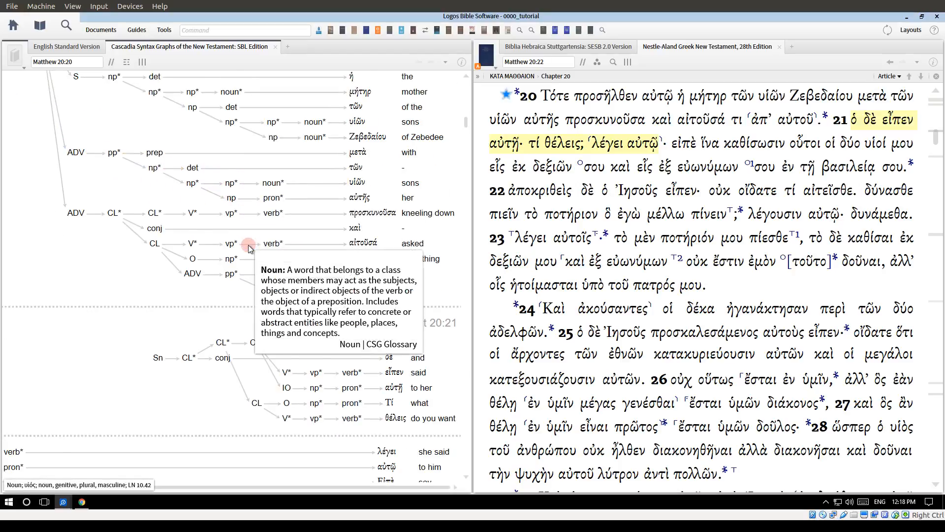
{"action": "scroll", "coordinate": [249, 244], "scroll_direction": "down", "scroll_amount": 7}
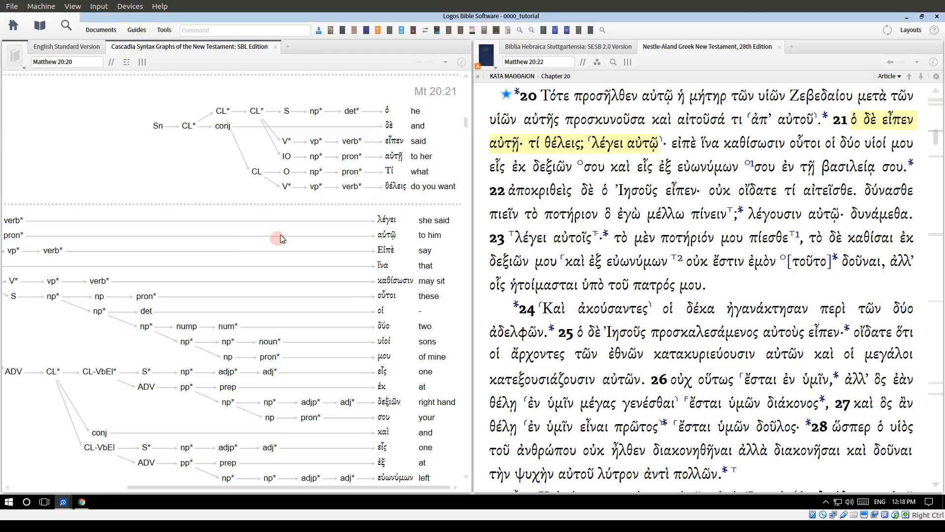
{"action": "mouse_move", "coordinate": [288, 183]}
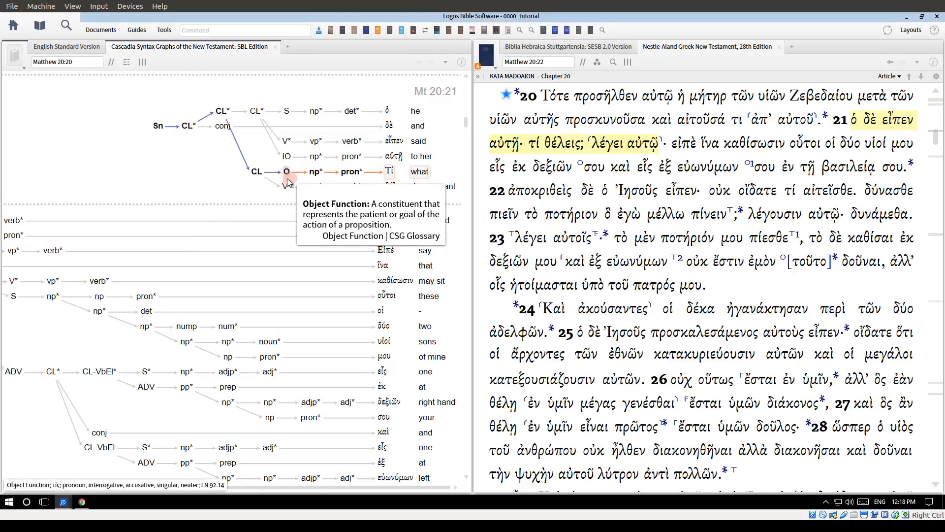
{"action": "mouse_move", "coordinate": [212, 128]}
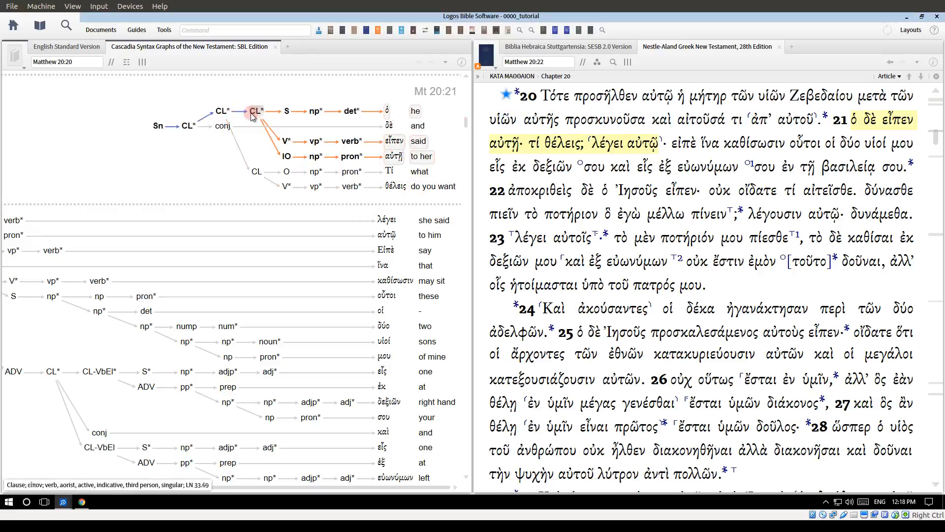
{"action": "mouse_move", "coordinate": [254, 115]}
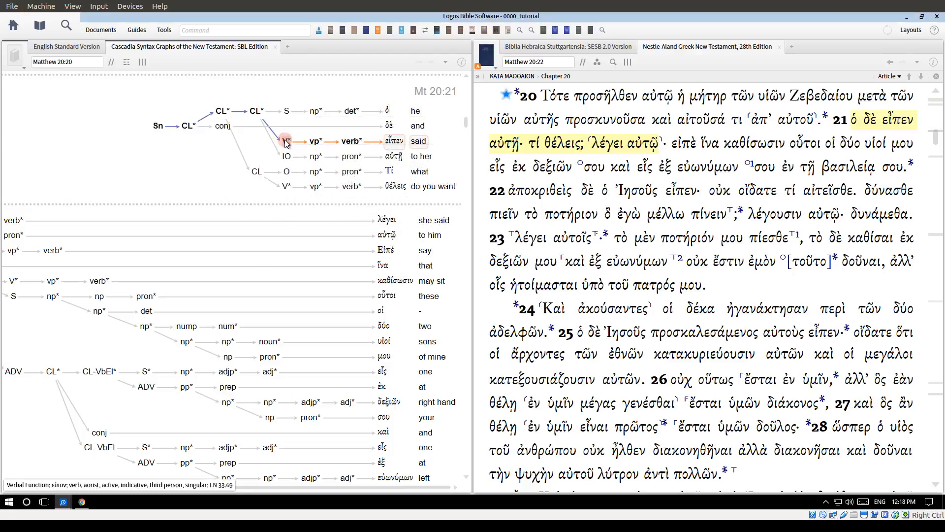
{"action": "mouse_move", "coordinate": [287, 143]}
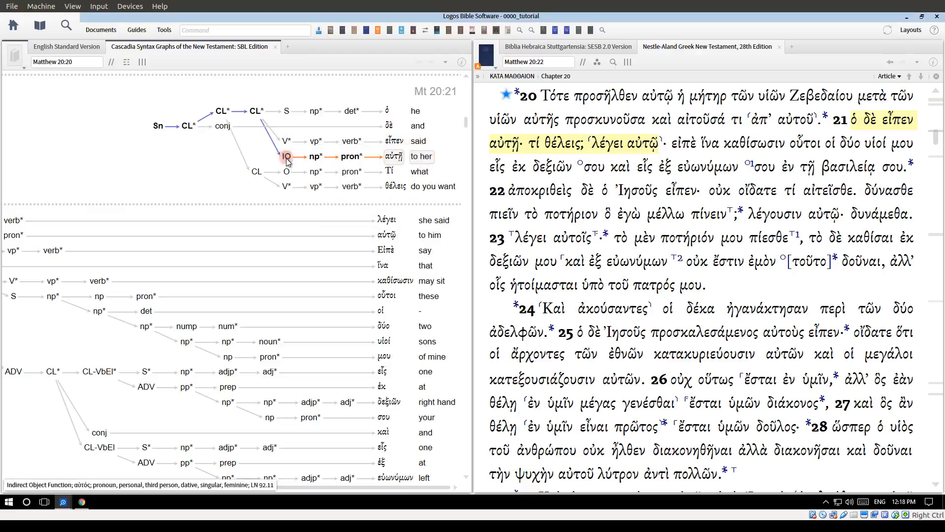
{"action": "mouse_move", "coordinate": [287, 161]}
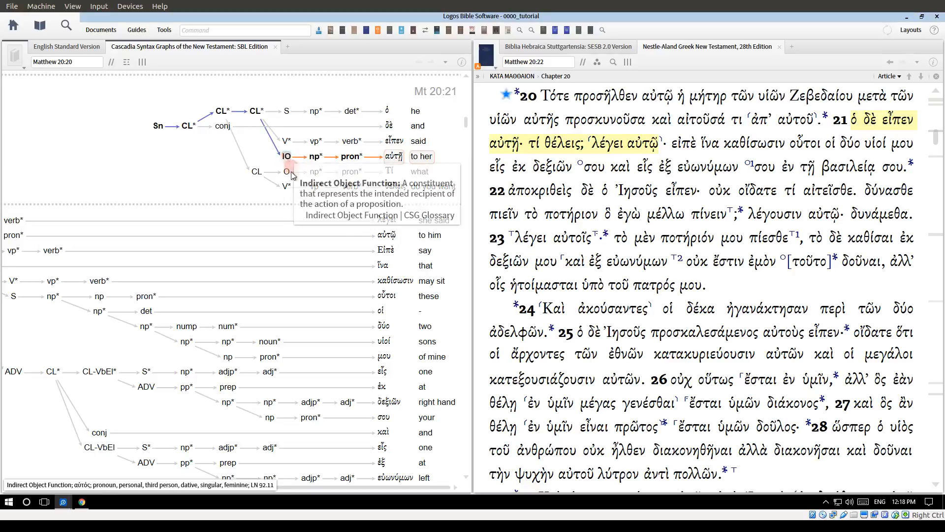
{"action": "mouse_move", "coordinate": [257, 175]}
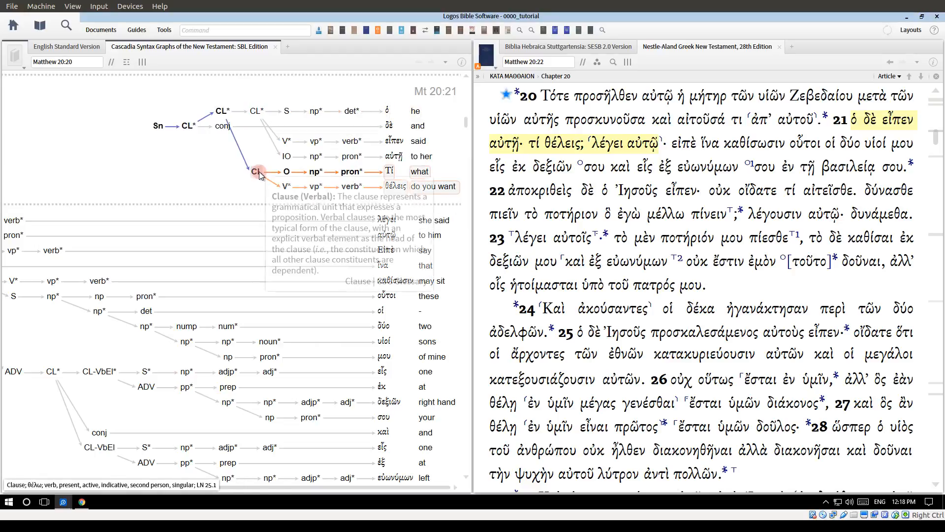
{"action": "left_click", "coordinate": [389, 172]}
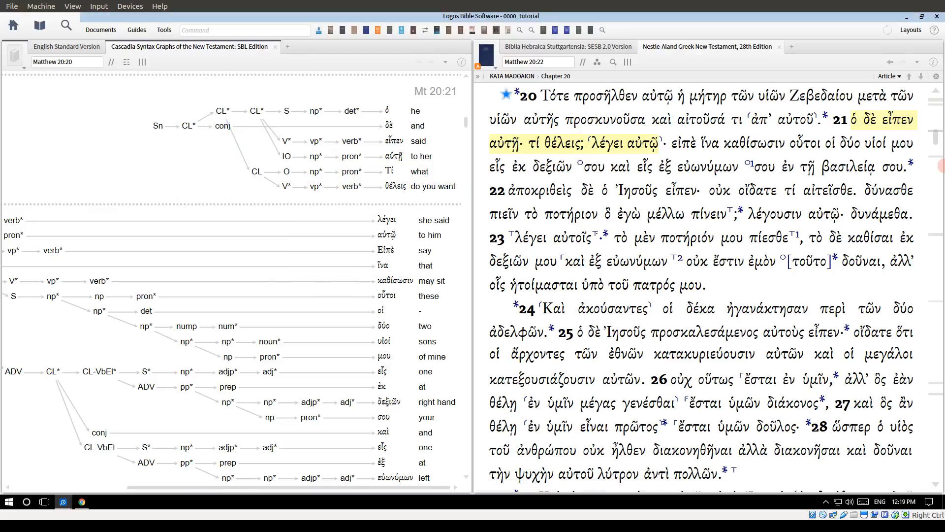
- Enlarge the text size of the Cascadia syntax graph
{"action": "left_click", "coordinate": [15, 55]}
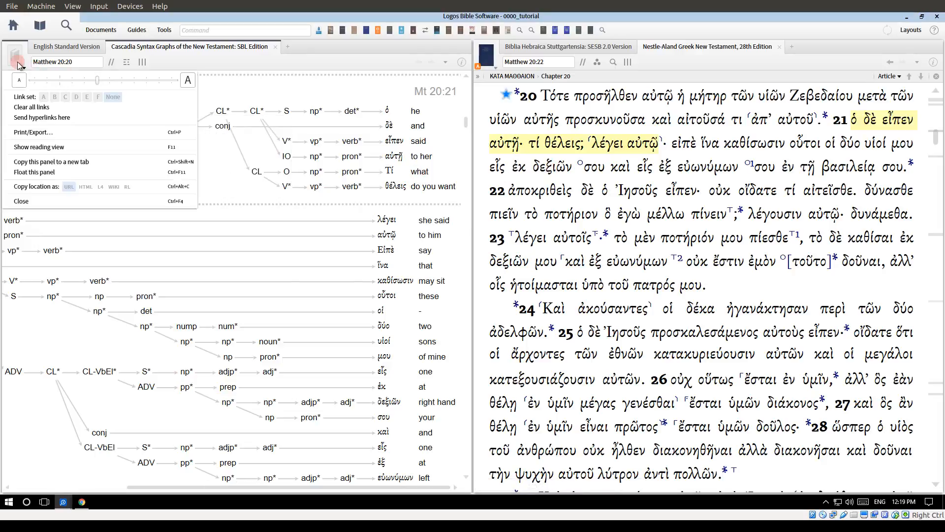
{"action": "left_click", "coordinate": [121, 82]}
{"action": "left_click", "coordinate": [233, 211]}
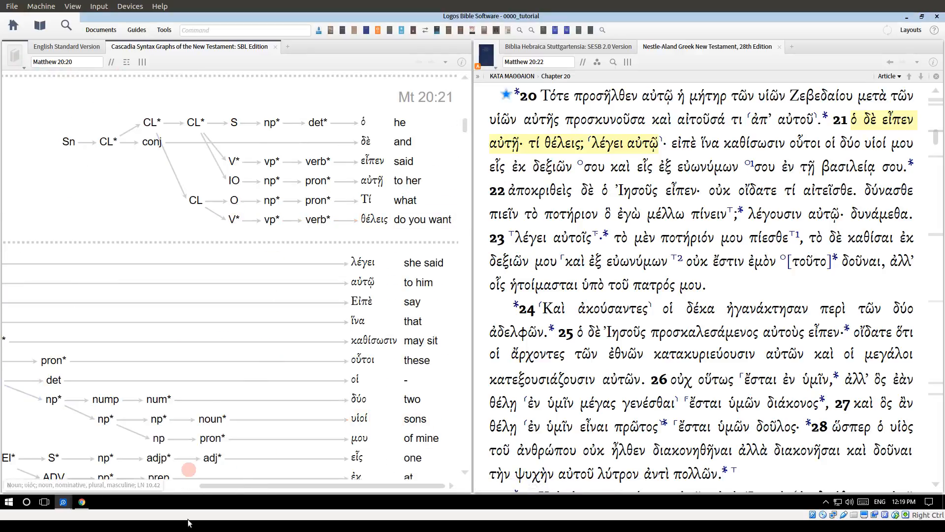
- Open a Syntax search of All Passages in Cascadia Syntax Graphs of the New Testament: SBL Edition
{"action": "left_click", "coordinate": [66, 25]}
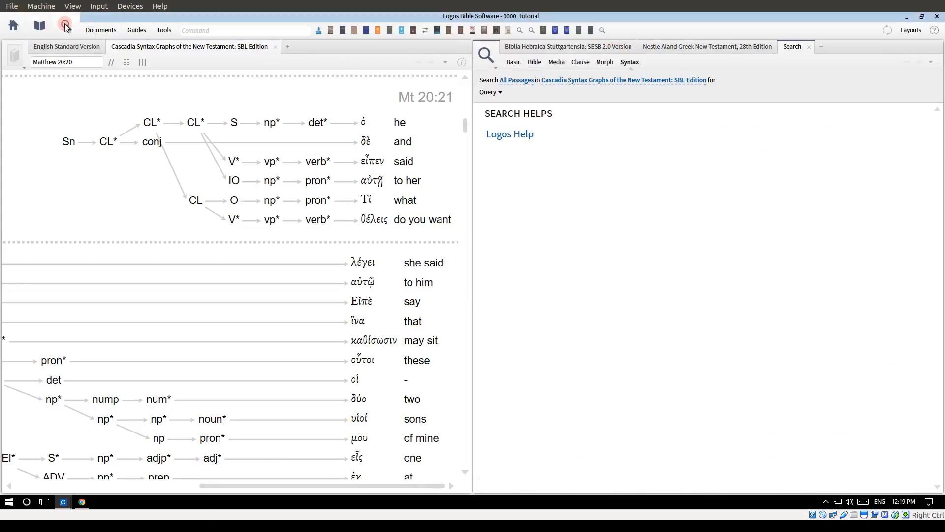
{"action": "left_click", "coordinate": [632, 62]}
{"action": "left_click", "coordinate": [633, 80]}
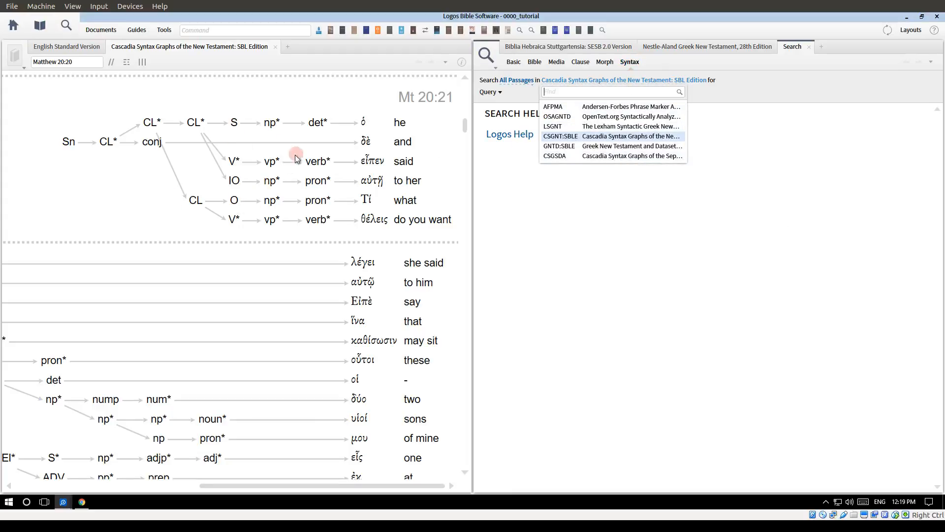
{"action": "left_click", "coordinate": [598, 134]}
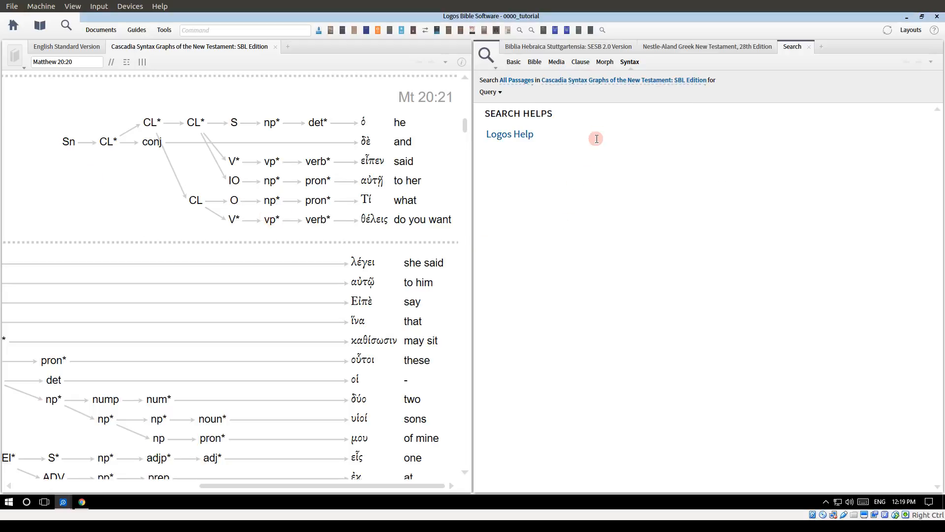
- Create a new syntax search document and dock its floating window as a tab beside the Search tab
{"action": "left_click", "coordinate": [490, 92]}
{"action": "left_click", "coordinate": [508, 296]}
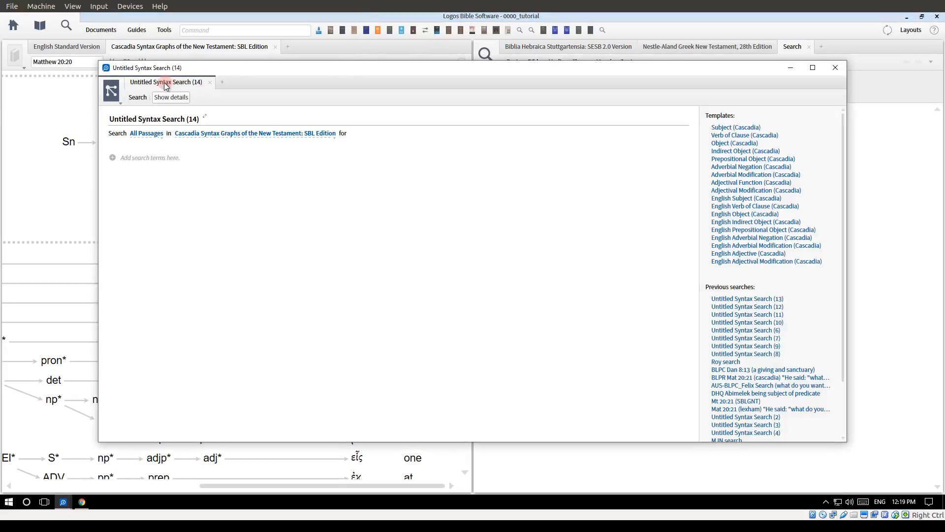
{"action": "left_click_drag", "start_coordinate": [167, 81], "coordinate": [816, 44]}
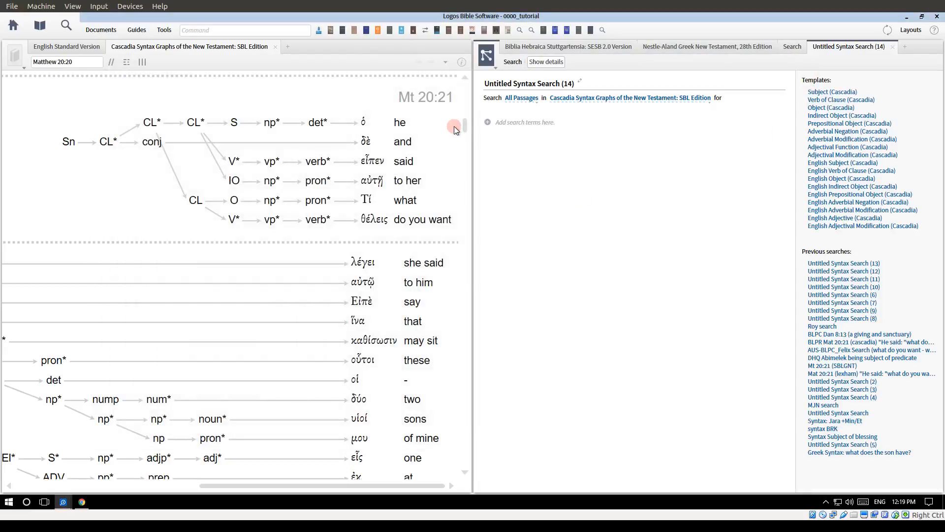
- Select the inner "he said to her" clause node in Matthew 20:21 and add a Clause as the first search term
{"action": "left_click", "coordinate": [488, 123]}
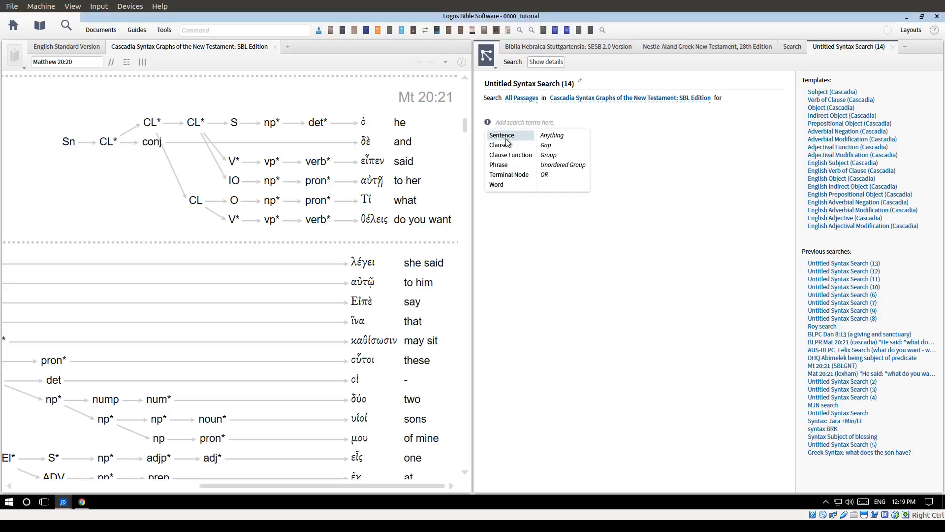
{"action": "left_click", "coordinate": [196, 124]}
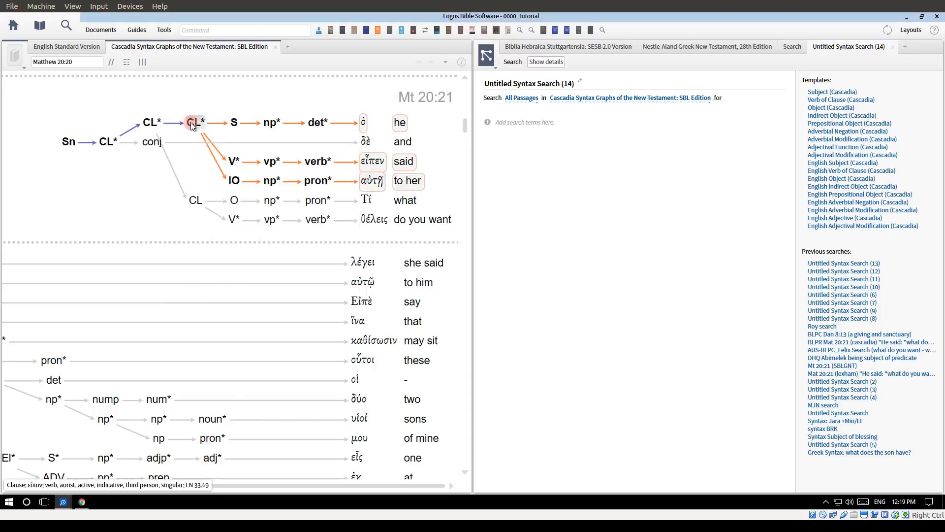
{"action": "mouse_move", "coordinate": [190, 122]}
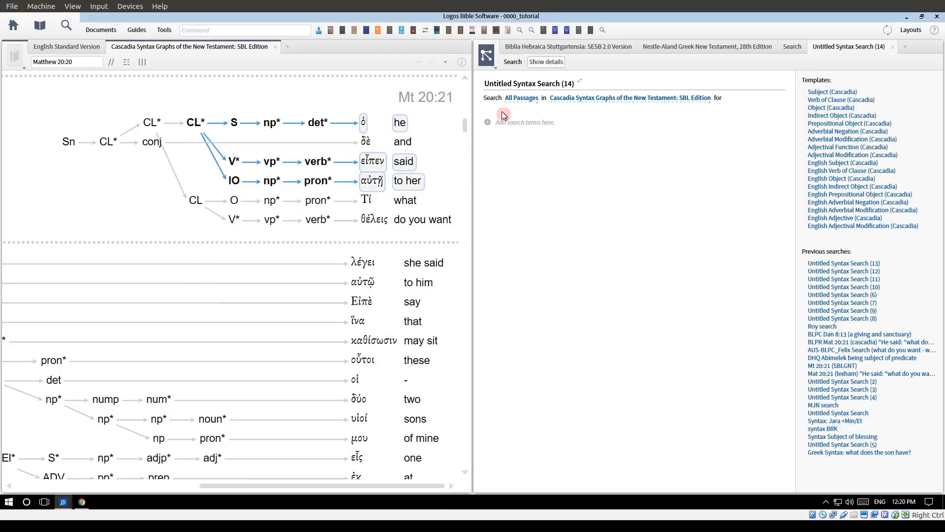
{"action": "left_click", "coordinate": [488, 122]}
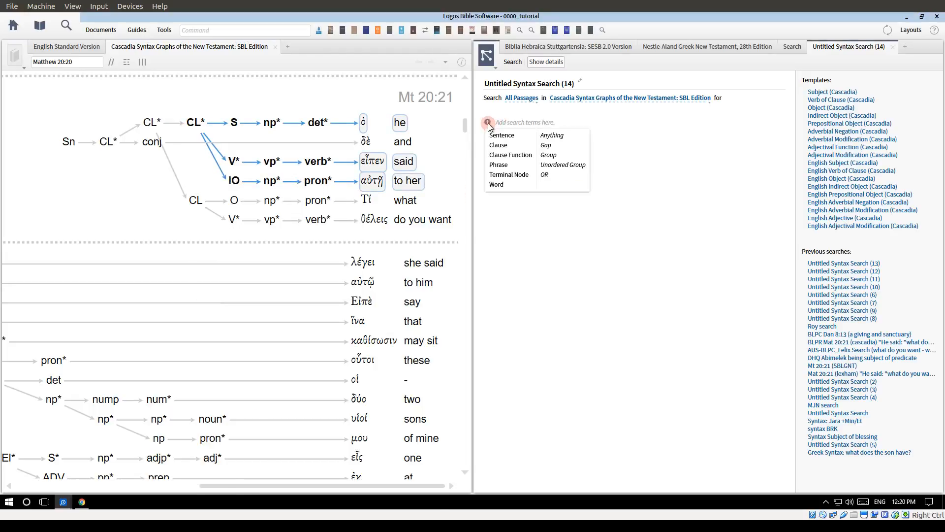
{"action": "left_click", "coordinate": [501, 145]}
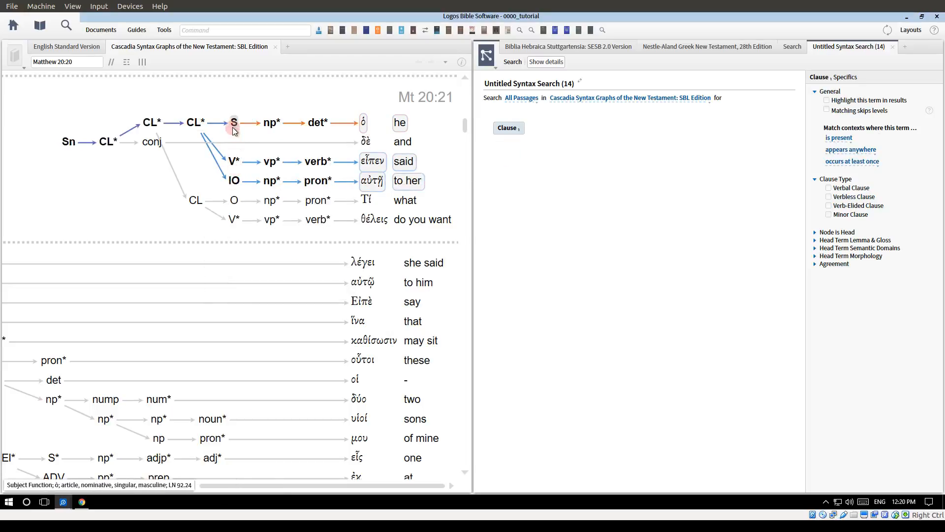
- Add a Clause Function term as a child of the Clause term in the syntax search
{"action": "mouse_move", "coordinate": [234, 123]}
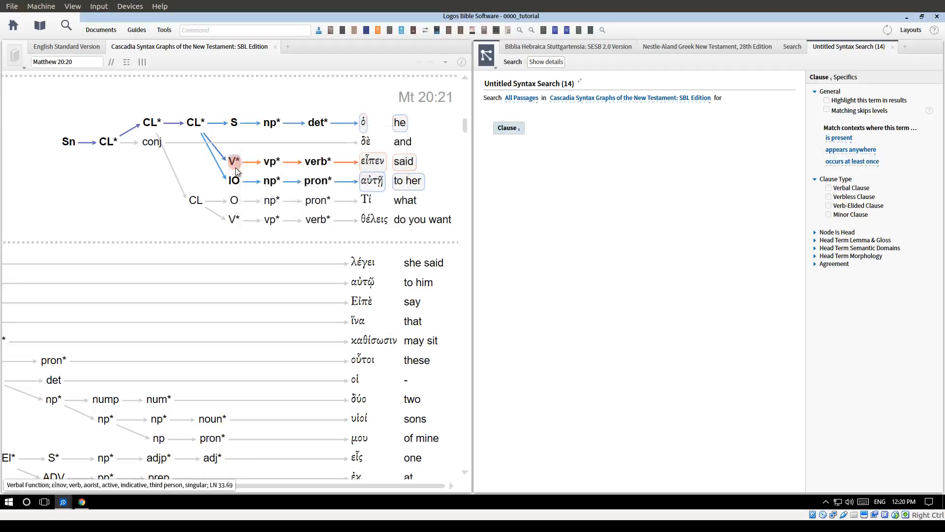
{"action": "left_click", "coordinate": [515, 129]}
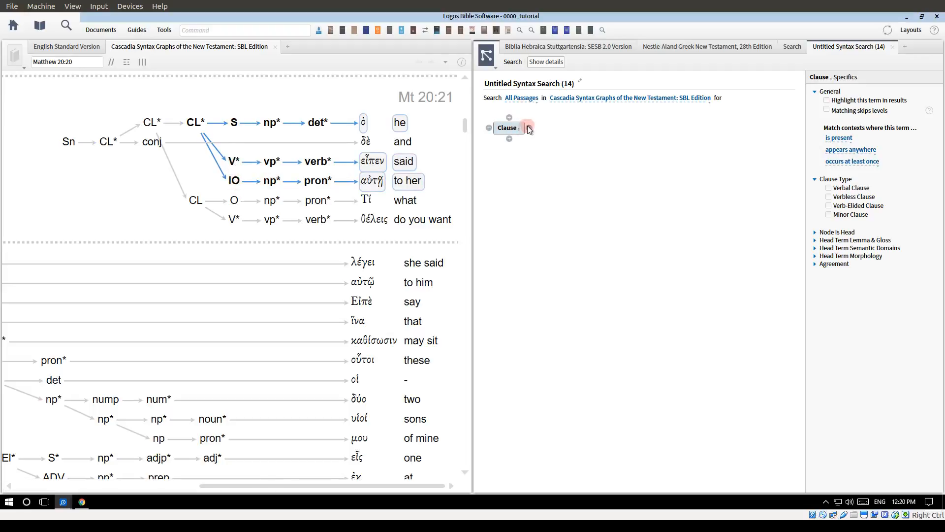
{"action": "left_click", "coordinate": [529, 128]}
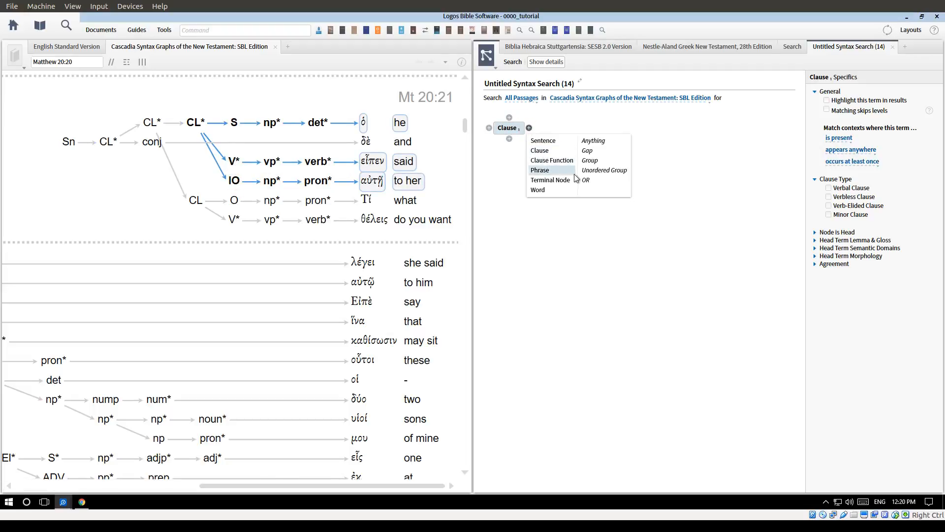
{"action": "left_click", "coordinate": [565, 161]}
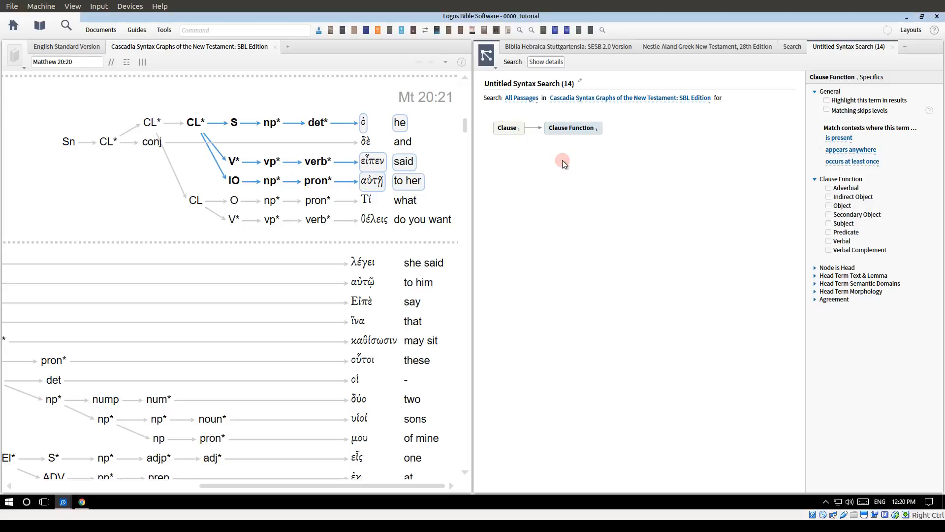
- Restrict the Clause Function term to the Predicate and Verbal functions
{"action": "mouse_move", "coordinate": [573, 126]}
{"action": "mouse_move", "coordinate": [849, 198]}
{"action": "mouse_move", "coordinate": [515, 132]}
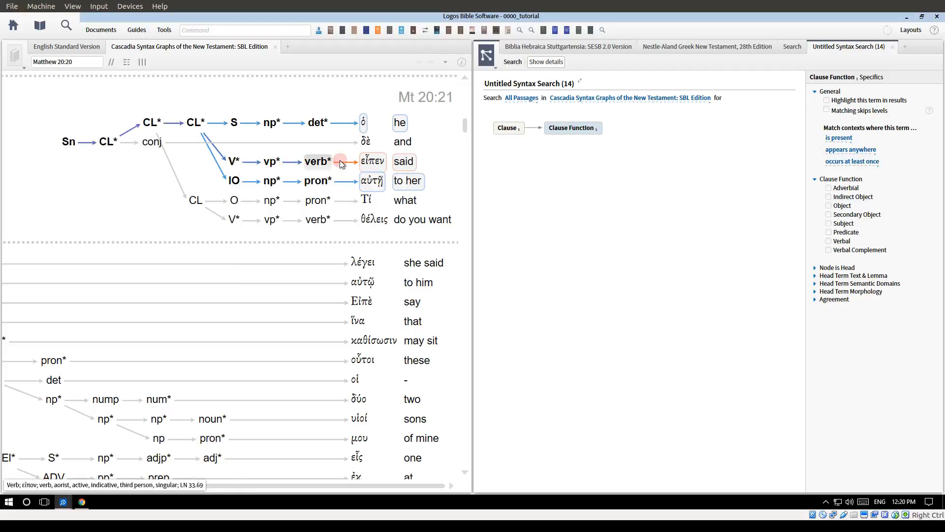
{"action": "left_click", "coordinate": [592, 149]}
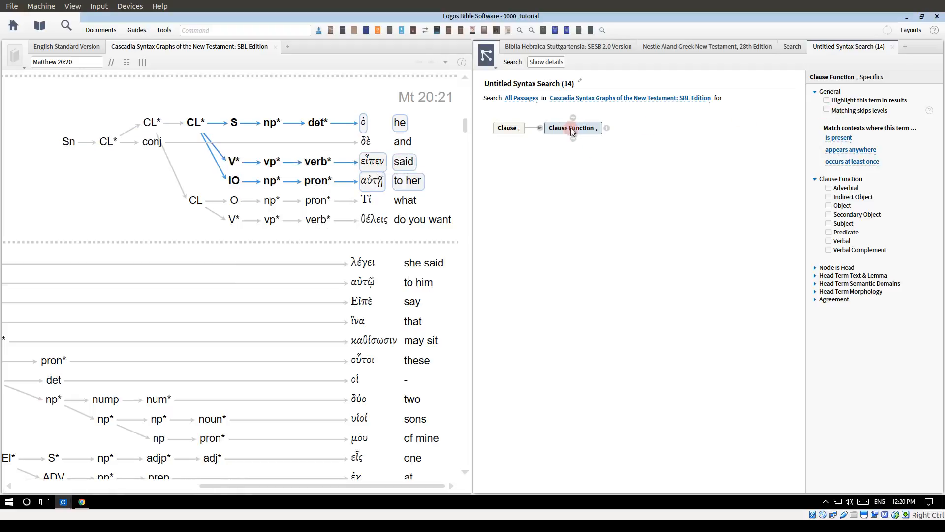
{"action": "left_click", "coordinate": [852, 241]}
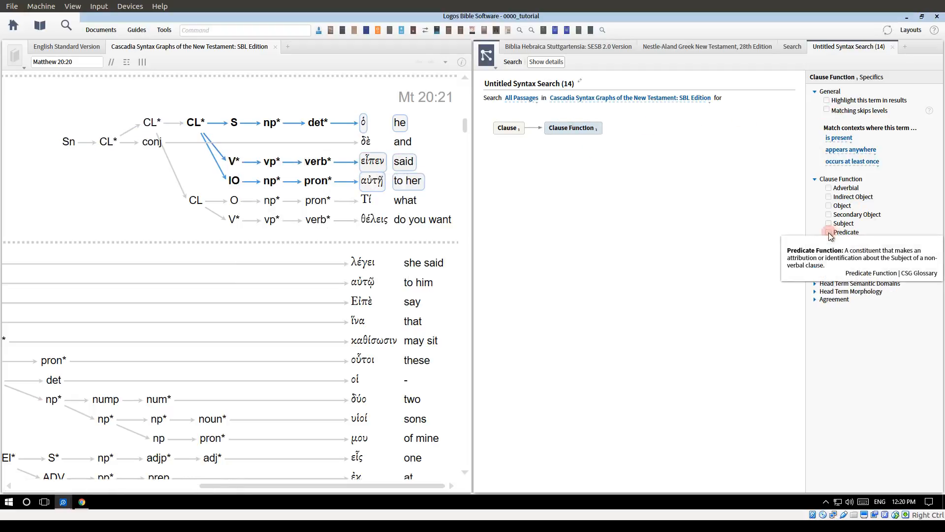
{"action": "left_click", "coordinate": [828, 232]}
{"action": "left_click", "coordinate": [829, 240]}
- Add a Word term beneath the Clause Function term and set its lemma to the Greek εἶπον (say; tell)
{"action": "left_click", "coordinate": [634, 128]}
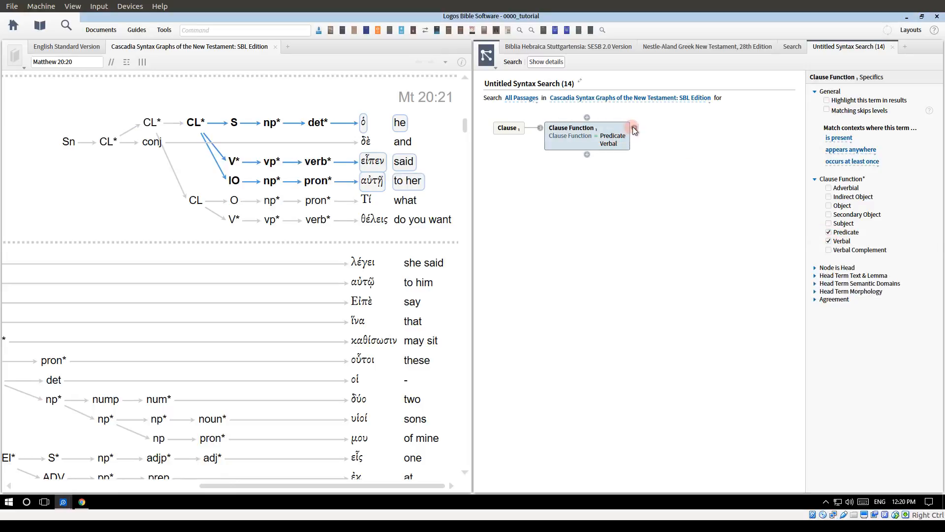
{"action": "left_click", "coordinate": [644, 190]}
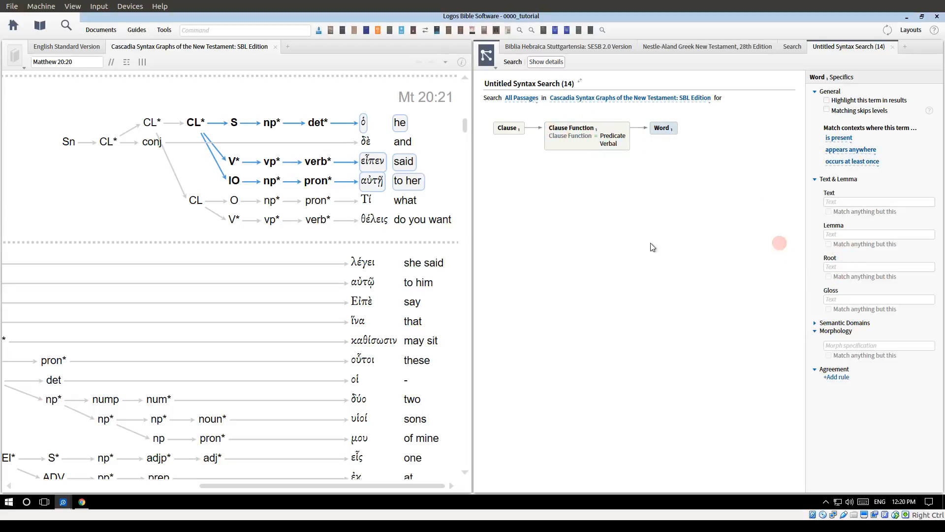
{"action": "left_click", "coordinate": [372, 162]}
{"action": "type", "text": "g:"}
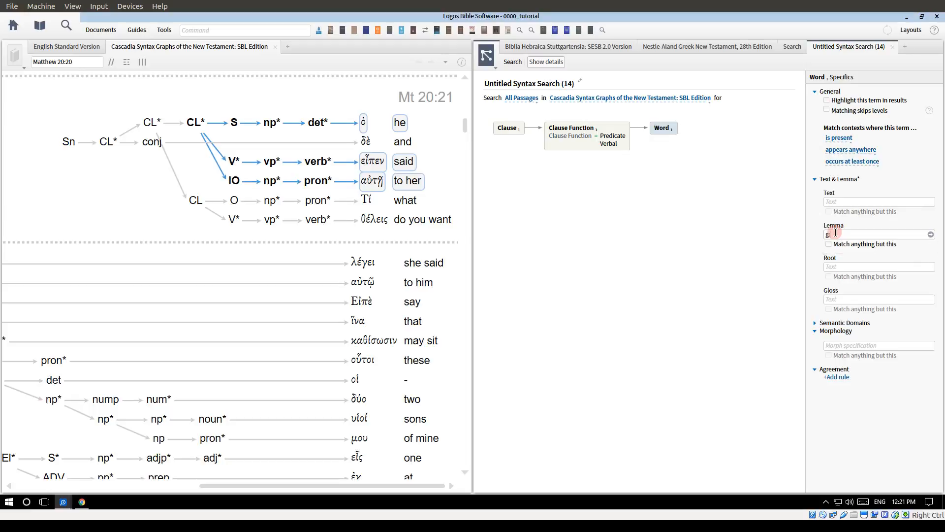
{"action": "type", "text": "eipon"}
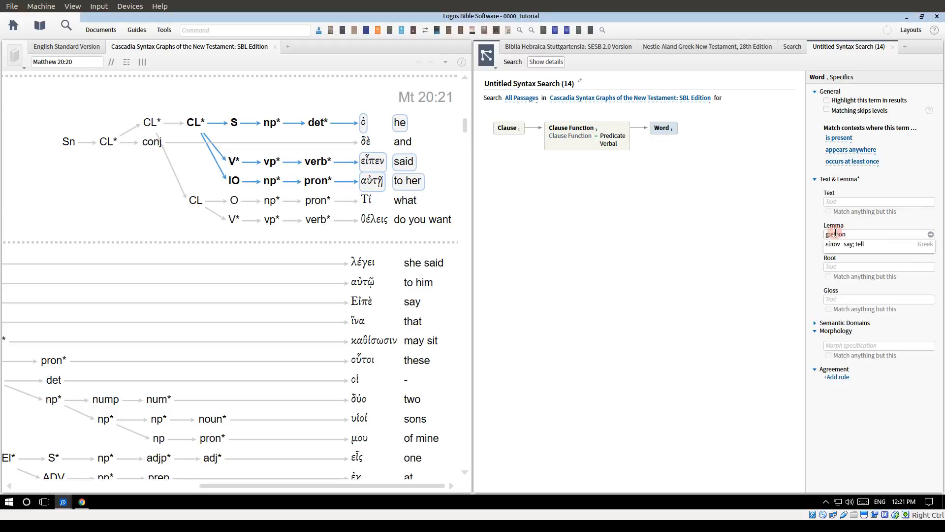
{"action": "left_click", "coordinate": [863, 244]}
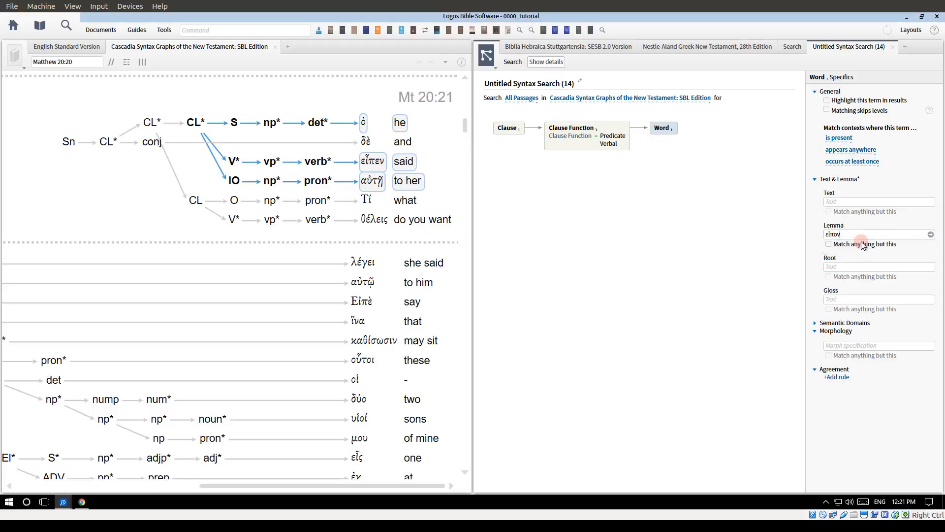
- Extend the Word term's lemma to εἶπον OR λέγω and have that term highlighted in the results
{"action": "type", "text": "OR g:lego"}
{"action": "left_click", "coordinate": [862, 245]}
{"action": "left_click", "coordinate": [931, 234]}
{"action": "left_click", "coordinate": [621, 268]}
{"action": "left_click", "coordinate": [677, 142]}
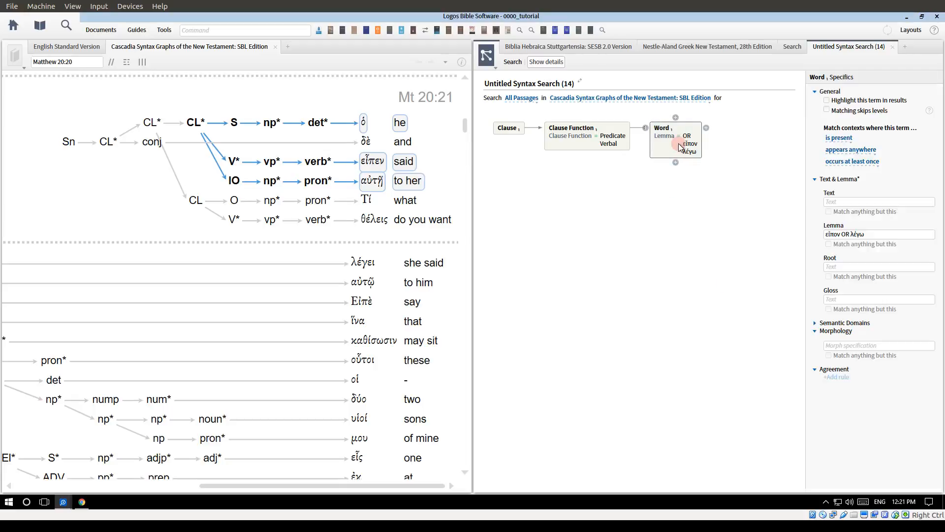
{"action": "left_click", "coordinate": [713, 220]}
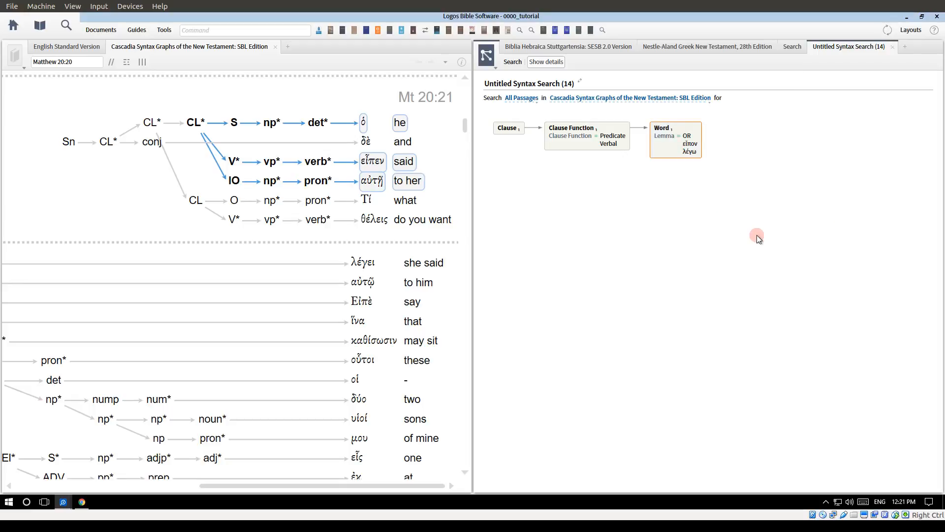
- Run the syntax search, expand its results and close the results tab
{"action": "left_click", "coordinate": [512, 62]}
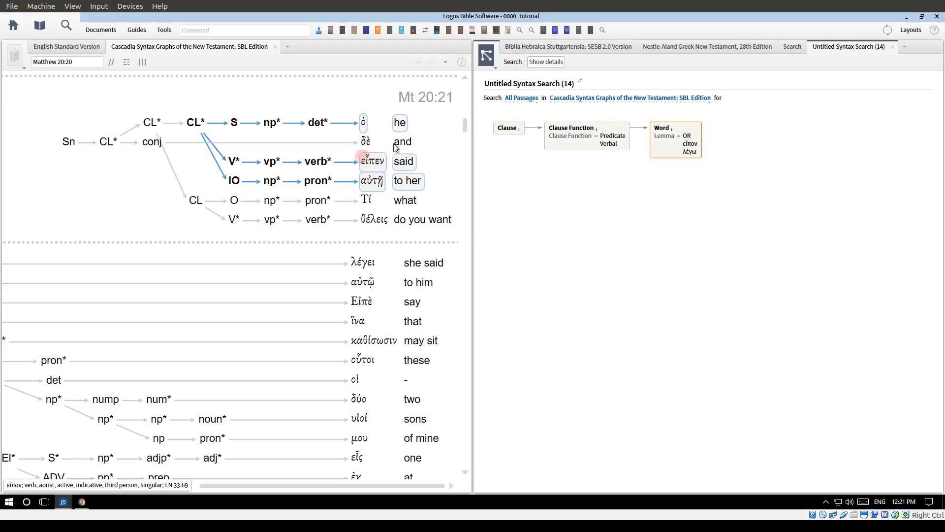
{"action": "left_click", "coordinate": [508, 62]}
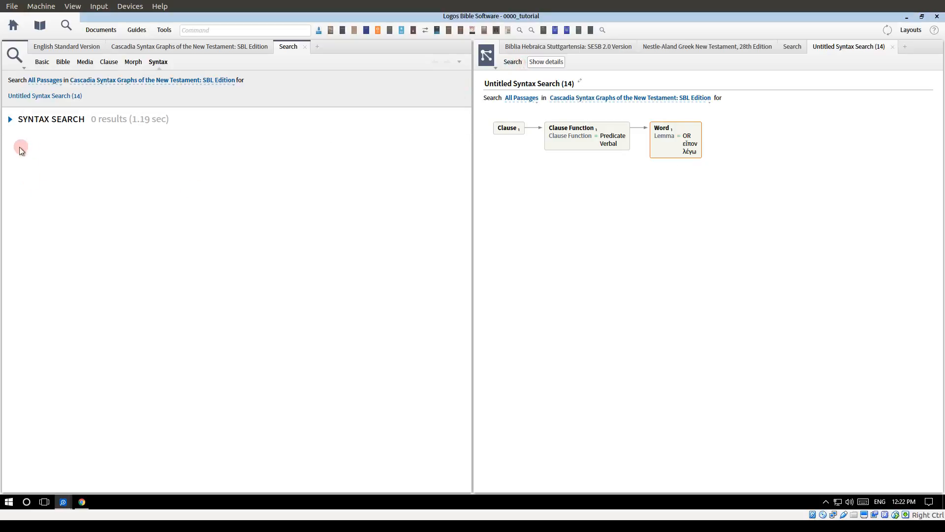
{"action": "left_click", "coordinate": [10, 119]}
{"action": "left_click", "coordinate": [305, 47]}
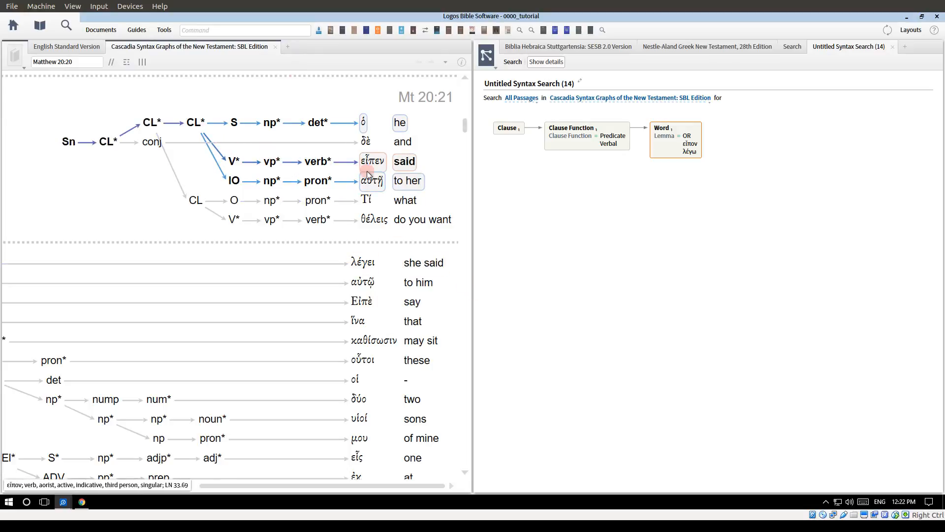
- Examine the nested clause nodes and verb path to εἶπεν in the Matthew 20:21 graph, including their glossary definitions
{"action": "left_click", "coordinate": [378, 166]}
{"action": "left_click", "coordinate": [234, 164]}
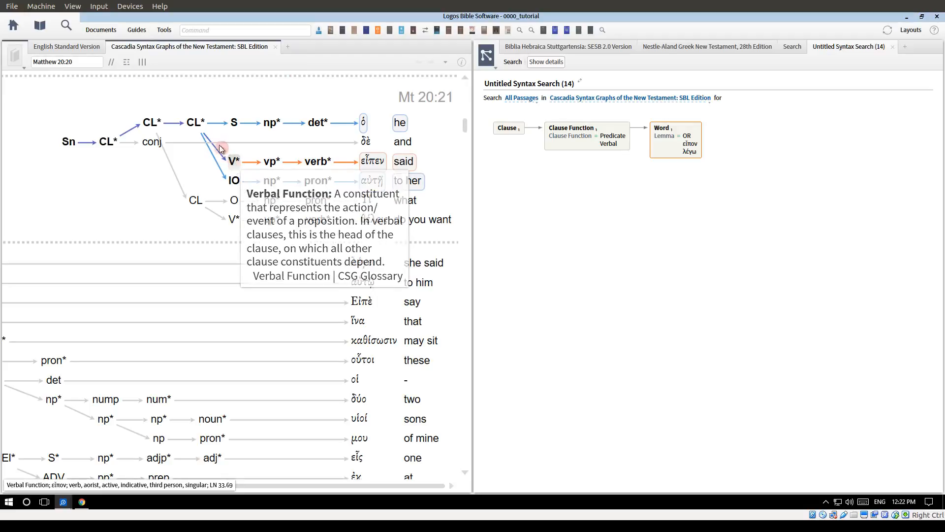
{"action": "left_click", "coordinate": [195, 124]}
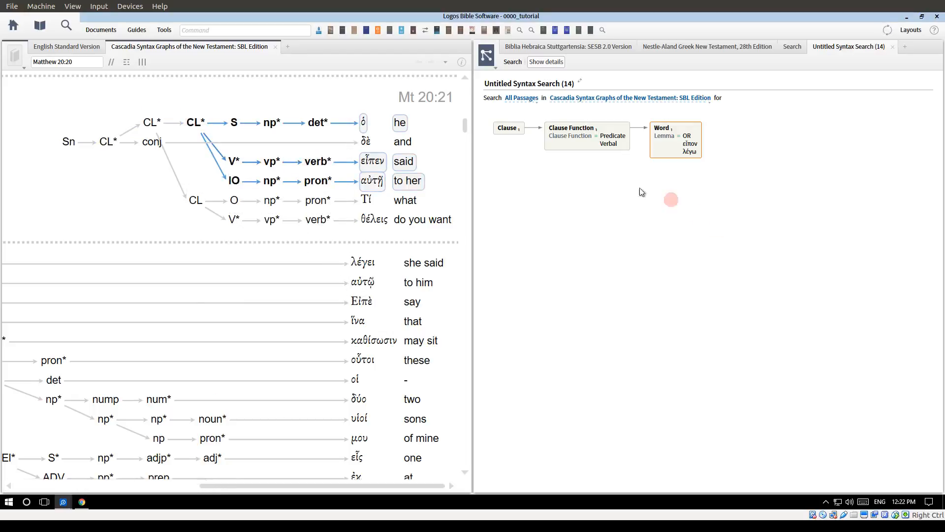
{"action": "left_click", "coordinate": [109, 141]}
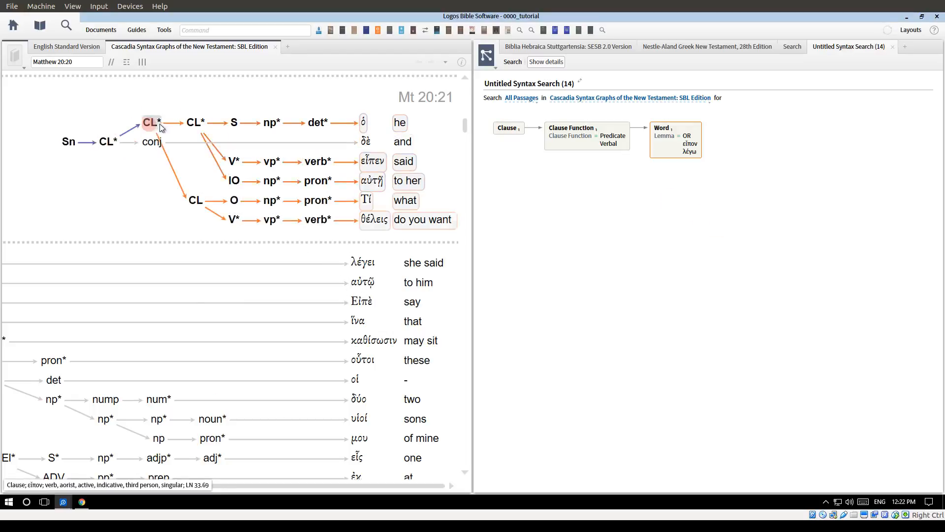
{"action": "mouse_move", "coordinate": [106, 141]}
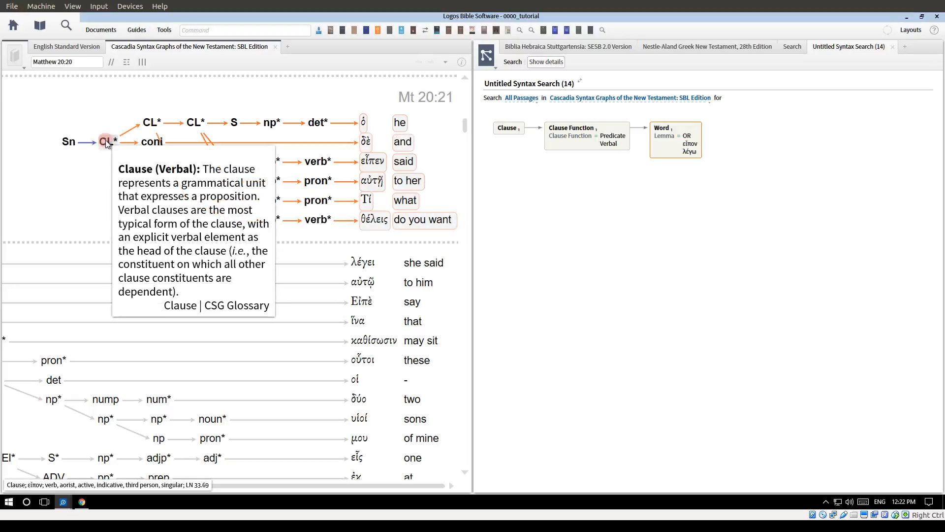
{"action": "left_click", "coordinate": [152, 124]}
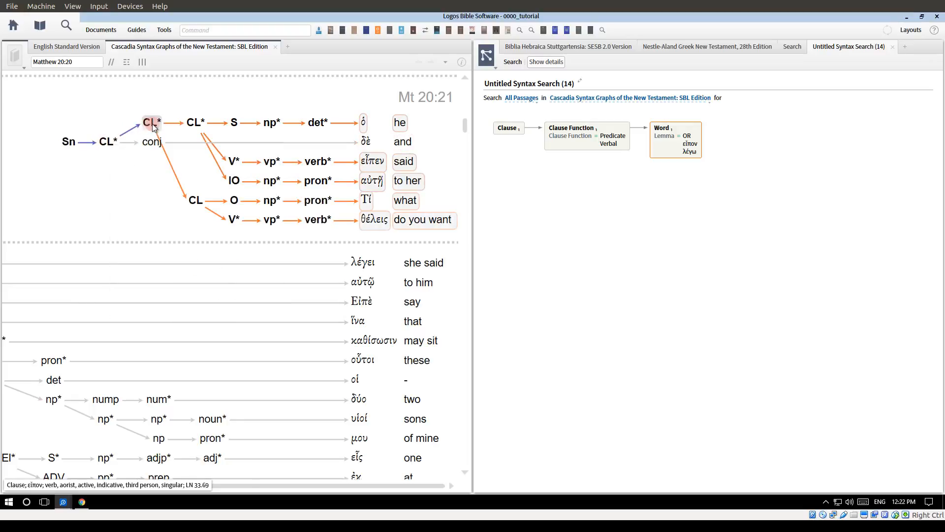
{"action": "mouse_move", "coordinate": [155, 126]}
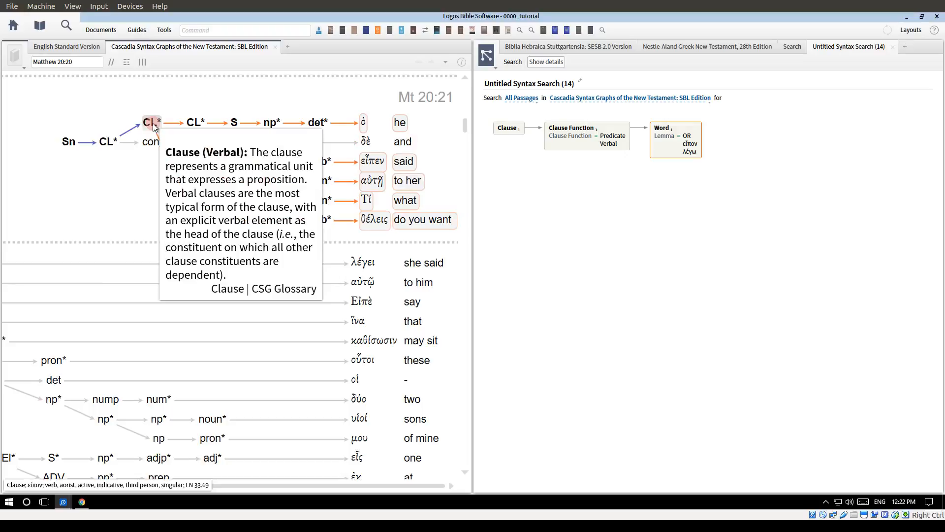
{"action": "left_click", "coordinate": [193, 125]}
{"action": "mouse_move", "coordinate": [193, 125]}
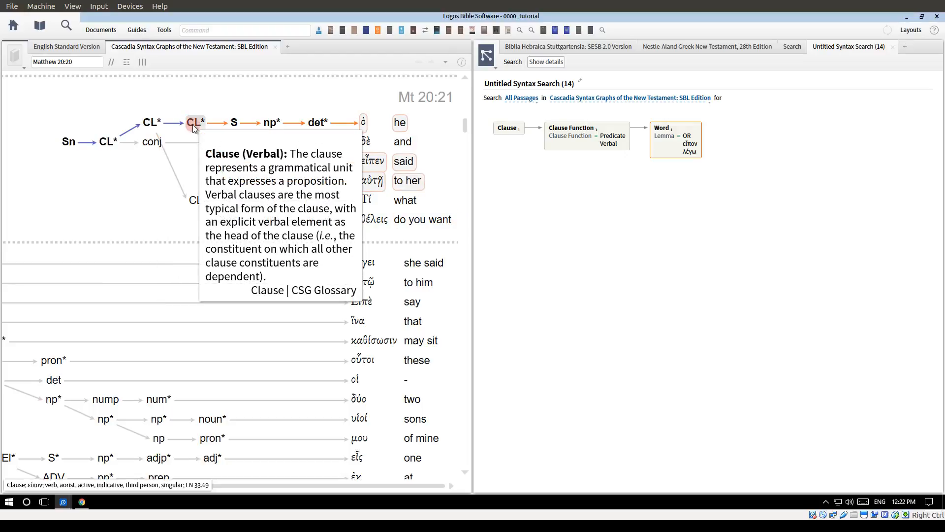
{"action": "left_click", "coordinate": [108, 142]}
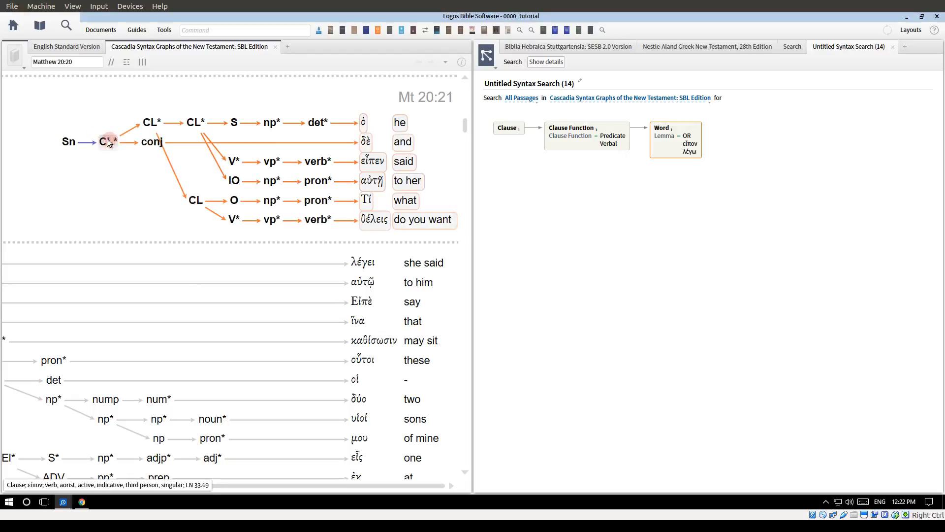
{"action": "mouse_move", "coordinate": [107, 144]}
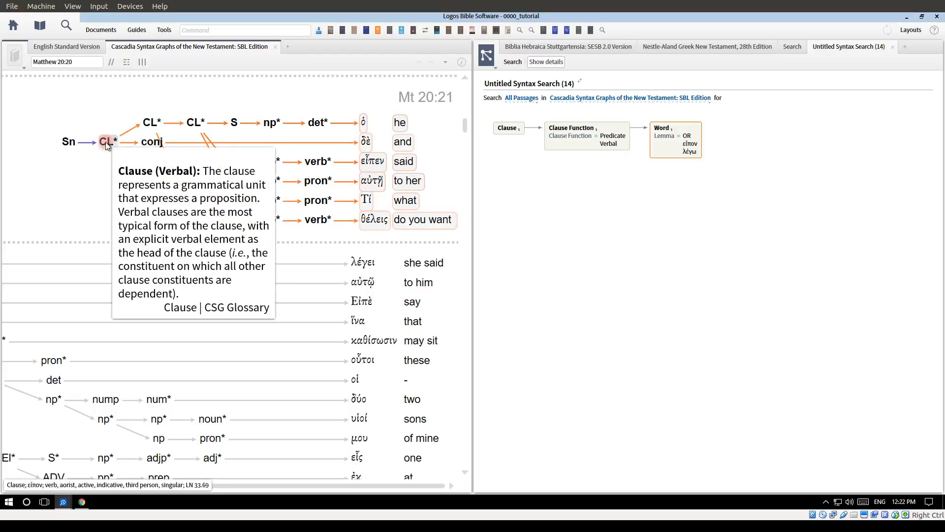
{"action": "left_click", "coordinate": [594, 191]}
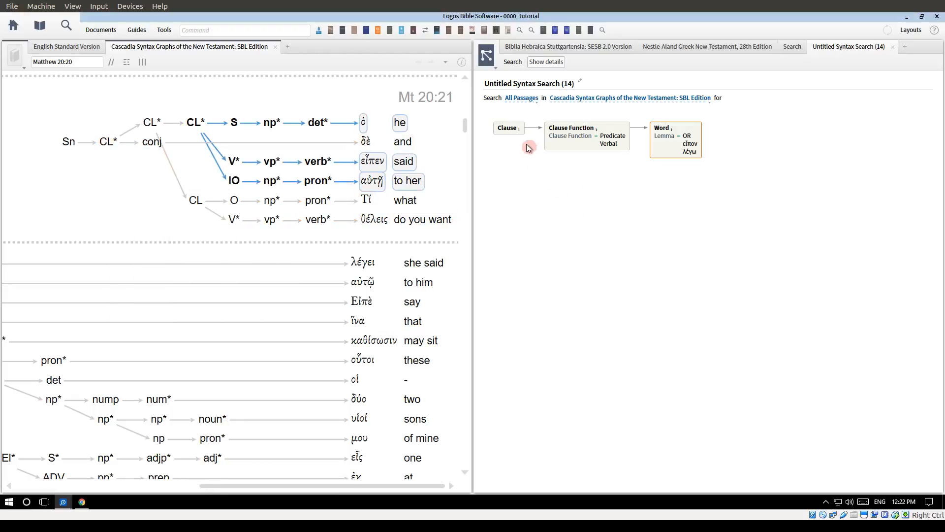
- Enable Matching skips levels for the Clause, Clause Function and Word terms
{"action": "left_click", "coordinate": [511, 129]}
{"action": "left_click", "coordinate": [513, 129]}
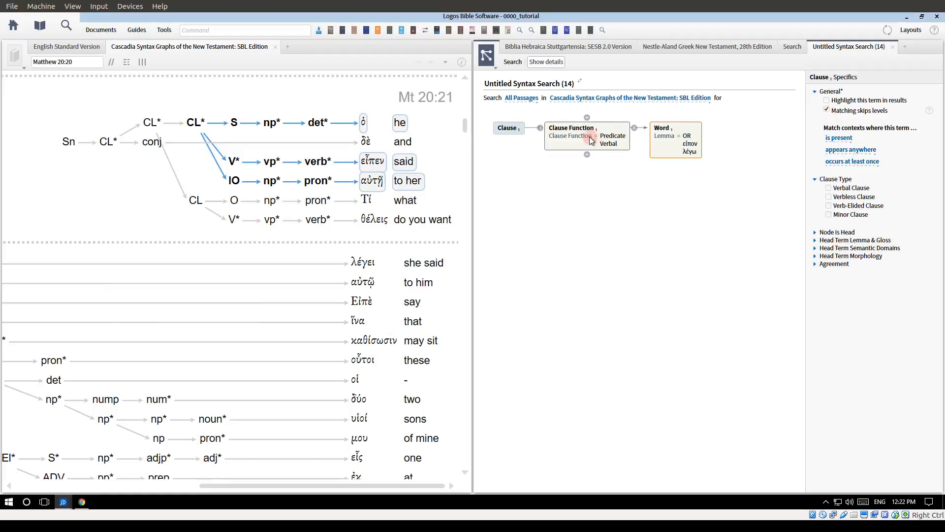
{"action": "left_click", "coordinate": [624, 141]}
{"action": "left_click", "coordinate": [826, 110]}
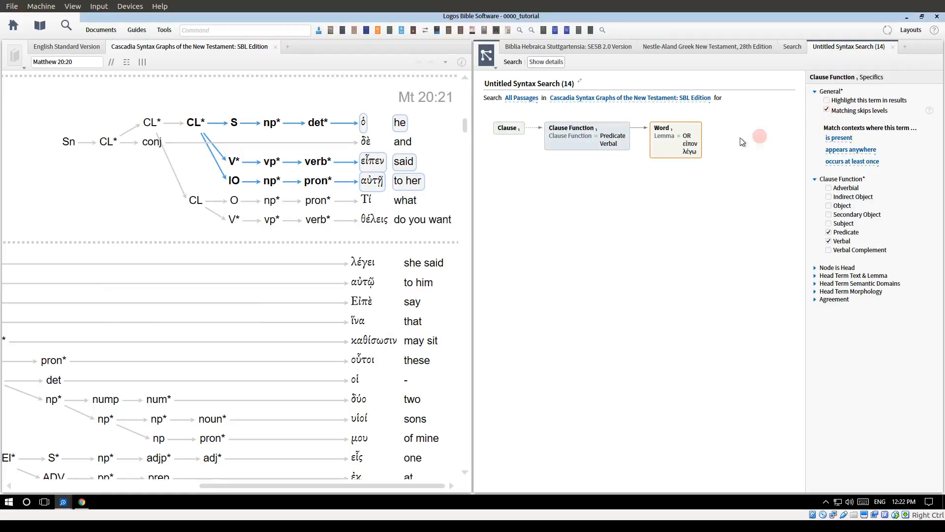
{"action": "left_click", "coordinate": [666, 136]}
{"action": "left_click", "coordinate": [827, 111]}
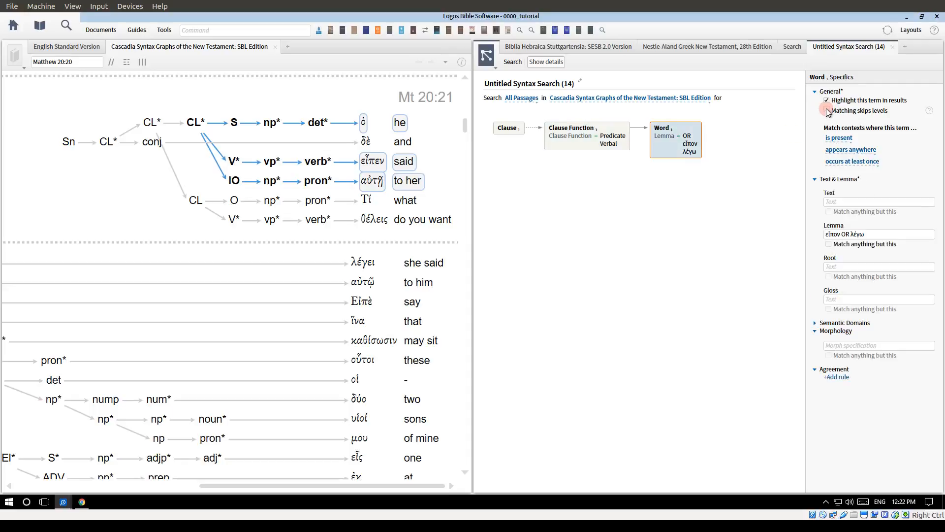
- Review the Matching skips levels setting of the Clause term and run the syntax search
{"action": "left_click", "coordinate": [931, 109]}
{"action": "left_click", "coordinate": [487, 148]}
{"action": "left_click", "coordinate": [505, 129]}
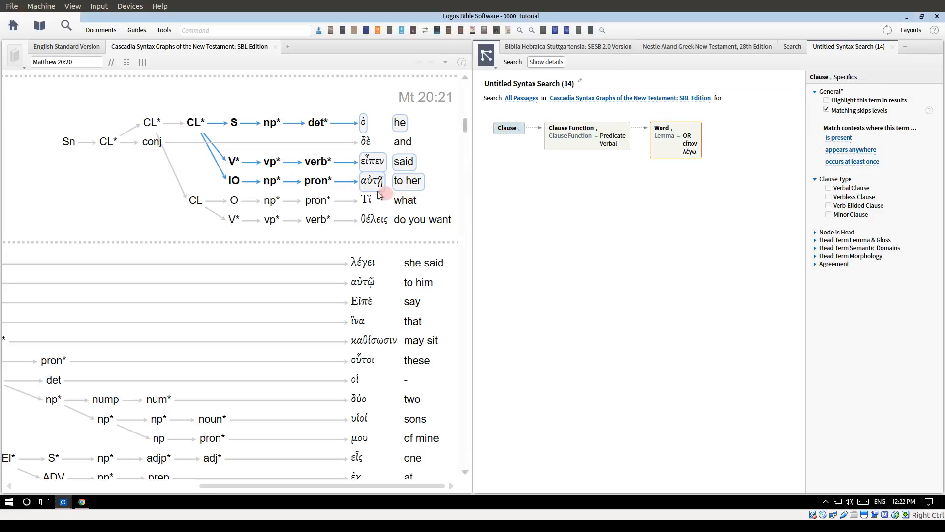
{"action": "left_click", "coordinate": [110, 146]}
{"action": "left_click", "coordinate": [511, 62]}
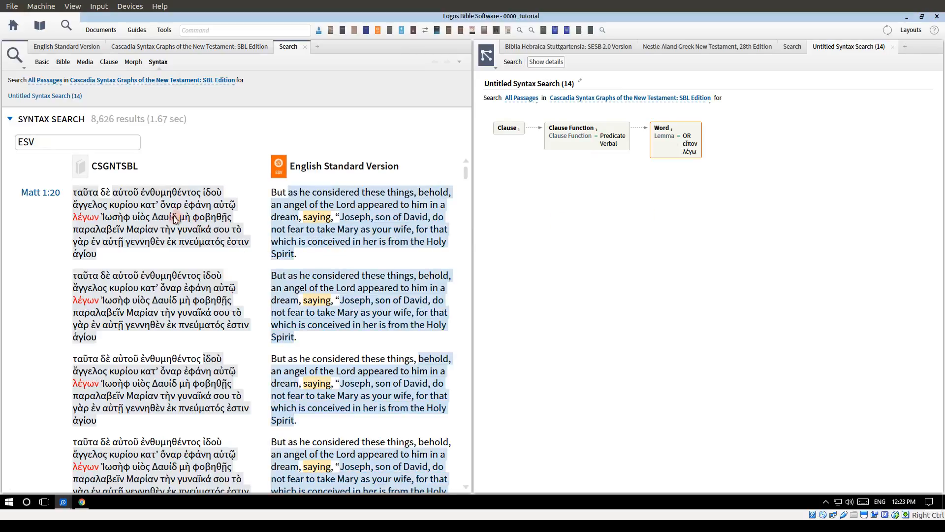
- Browse the syntax search results in Matthew and examine the matches for Matthew 20:21
{"action": "scroll", "coordinate": [134, 238], "scroll_direction": "down", "scroll_amount": 3}
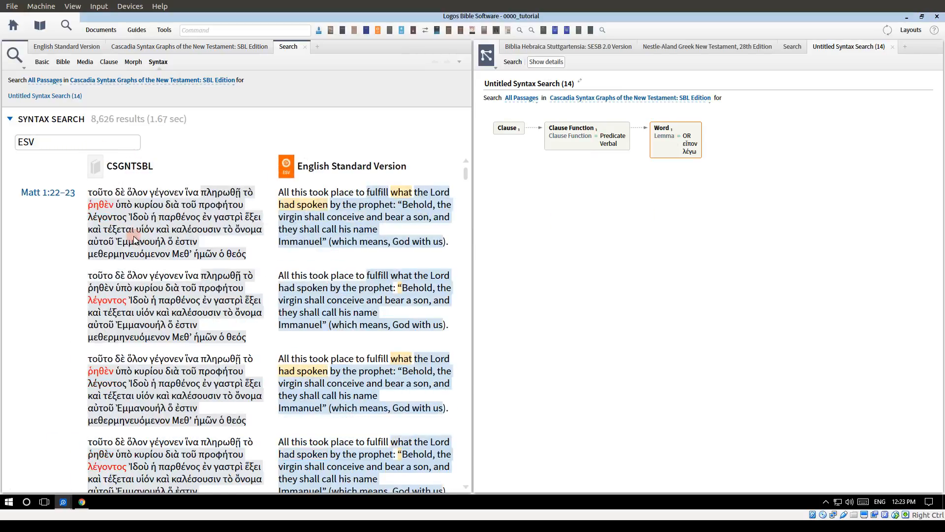
{"action": "scroll", "coordinate": [134, 235], "scroll_direction": "down", "scroll_amount": 5}
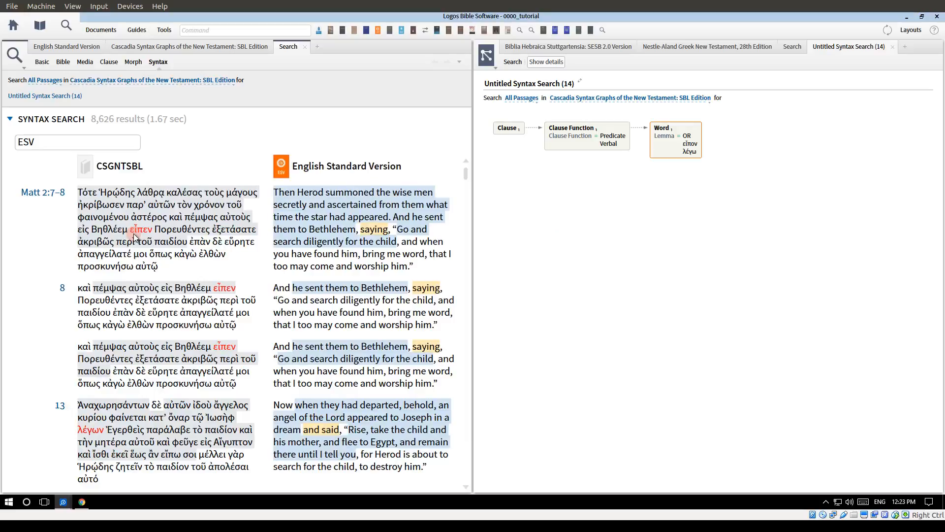
{"action": "mouse_move", "coordinate": [276, 244]}
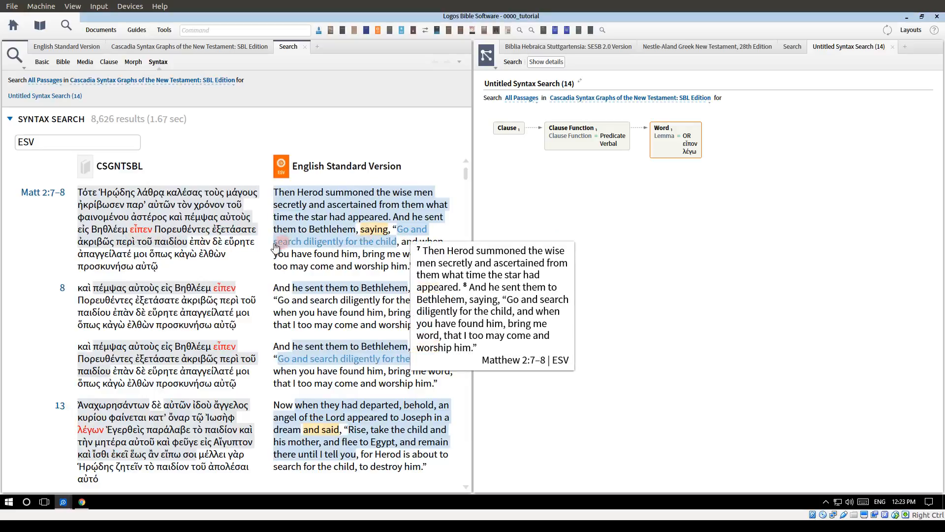
{"action": "scroll", "coordinate": [276, 246], "scroll_direction": "down", "scroll_amount": 3}
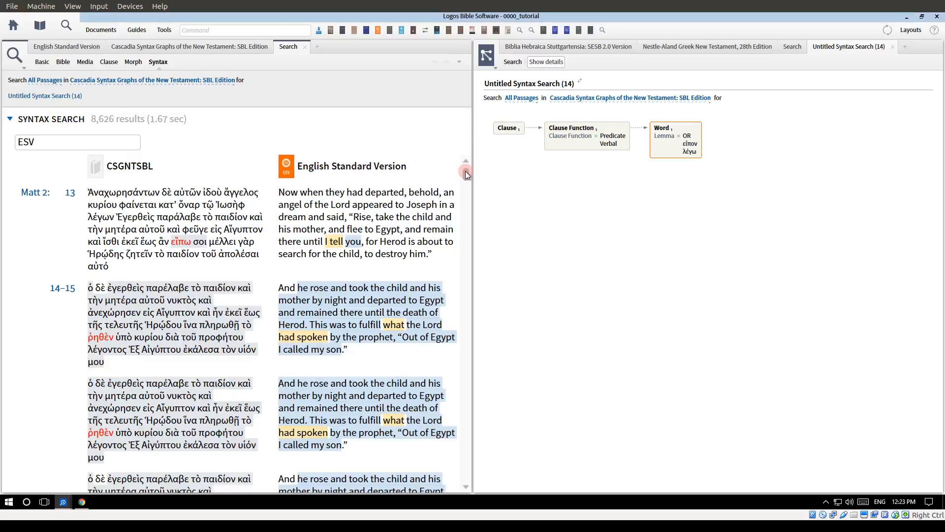
{"action": "left_click_drag", "start_coordinate": [467, 172], "coordinate": [451, 209]}
{"action": "scroll", "coordinate": [383, 247], "scroll_direction": "up", "scroll_amount": 5}
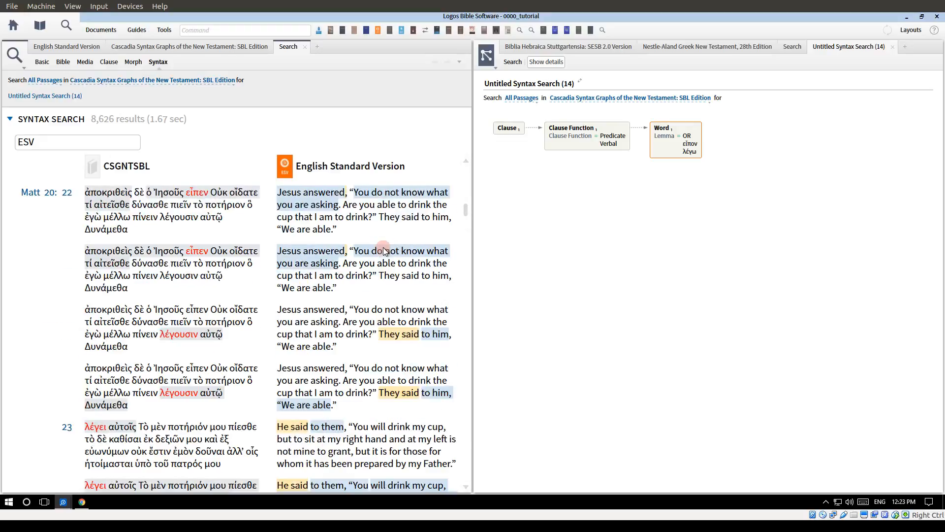
{"action": "scroll", "coordinate": [383, 247], "scroll_direction": "down", "scroll_amount": 2}
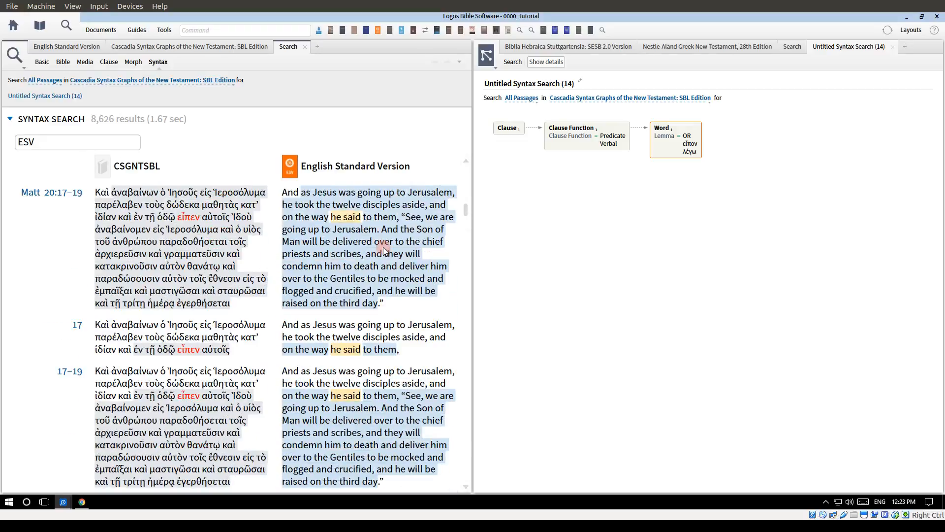
{"action": "scroll", "coordinate": [383, 247], "scroll_direction": "down", "scroll_amount": 3}
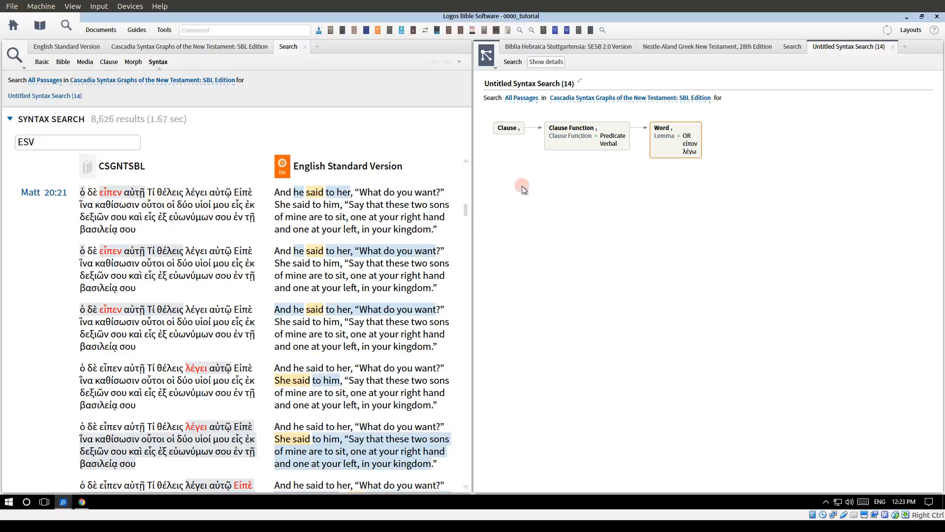
- Return to the Matthew 20:21 syntax graph and add a second Clause term beneath the first one in the query
{"action": "left_click", "coordinate": [228, 49]}
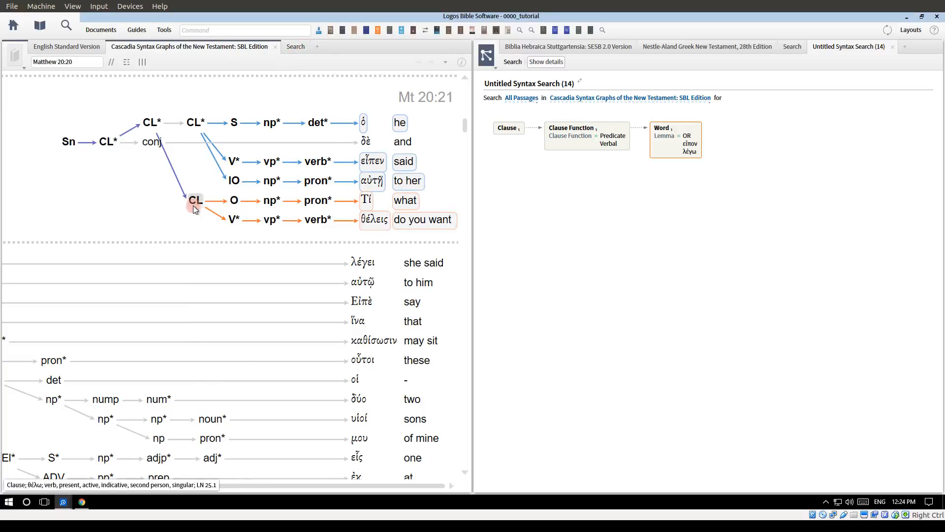
{"action": "left_click", "coordinate": [509, 138]}
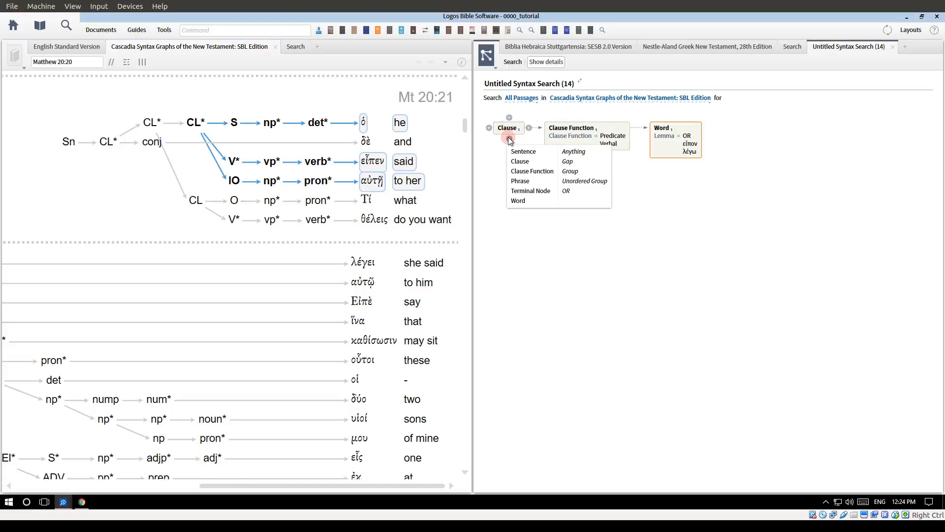
{"action": "left_click", "coordinate": [529, 162]}
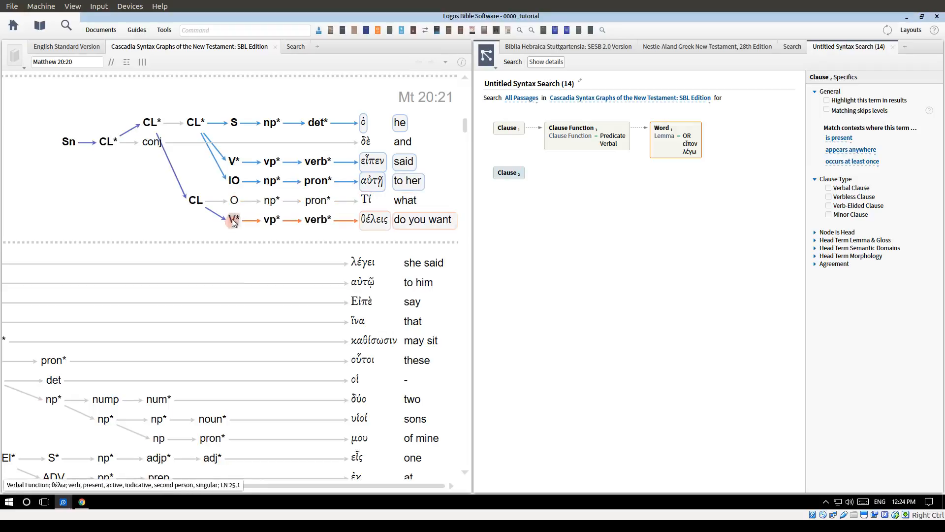
{"action": "mouse_move", "coordinate": [235, 206]}
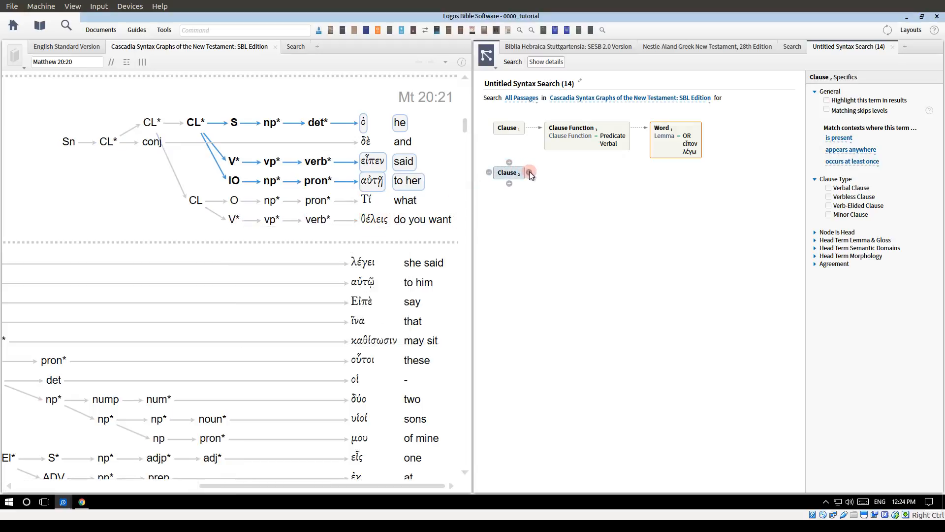
- Add two stacked Clause Function terms as children of the second Clause
{"action": "left_click", "coordinate": [530, 173]}
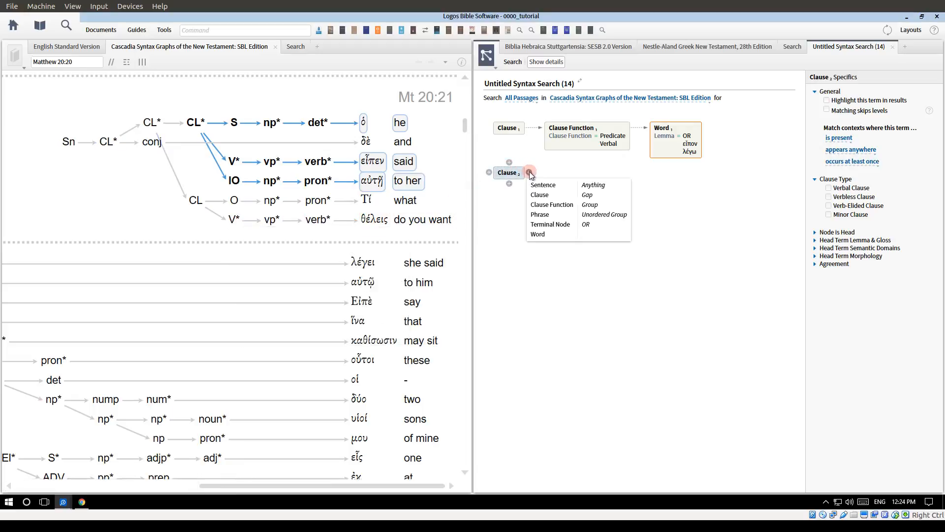
{"action": "left_click", "coordinate": [551, 207]}
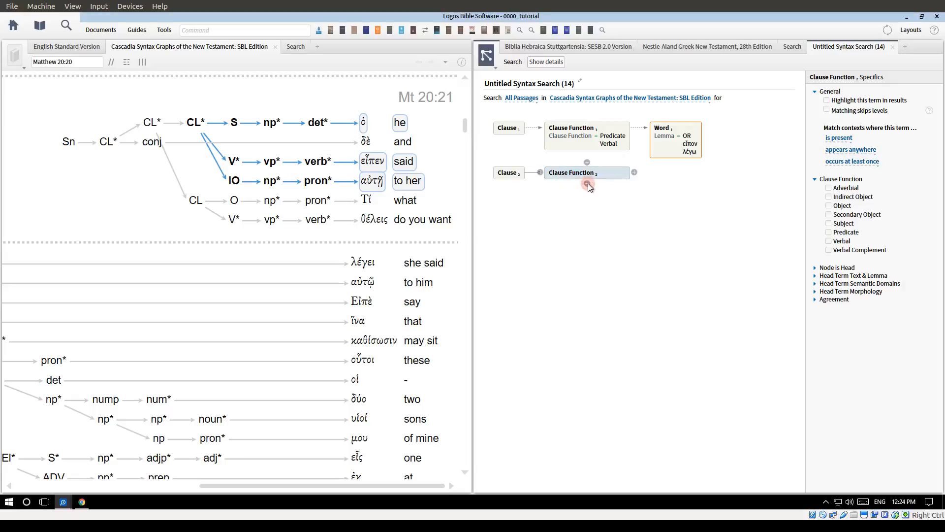
{"action": "left_click", "coordinate": [588, 183]}
{"action": "left_click", "coordinate": [616, 215]}
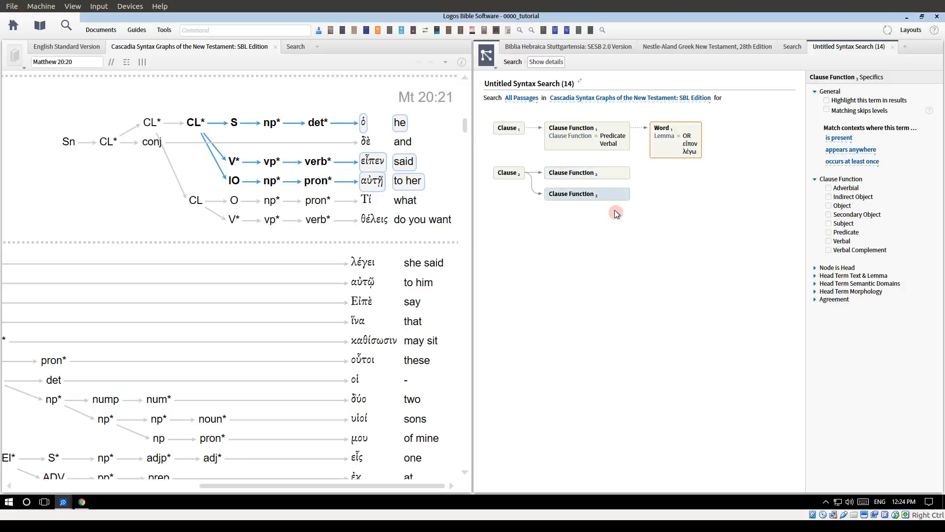
- Set the second Clause's upper Clause Function to Object and its lower one to Predicate and Verbal
{"action": "left_click", "coordinate": [601, 174]}
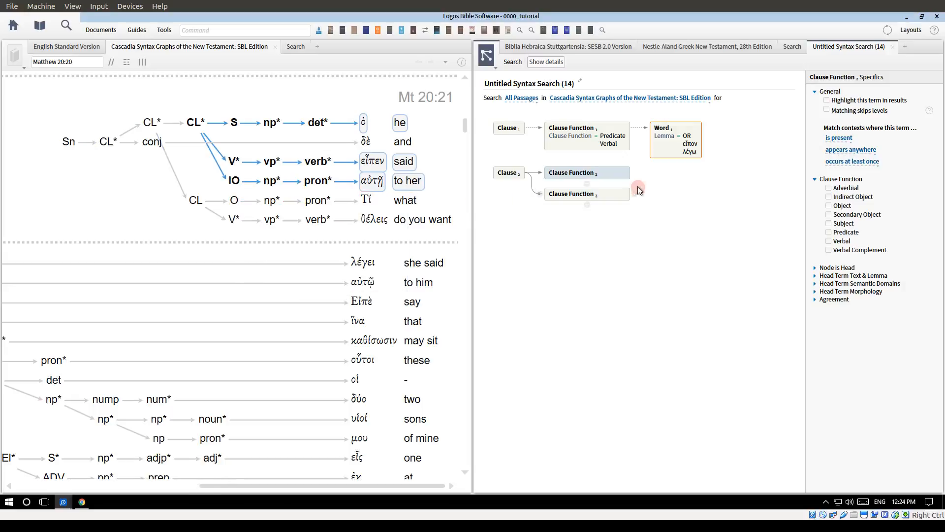
{"action": "left_click", "coordinate": [822, 206]}
{"action": "left_click", "coordinate": [577, 202]}
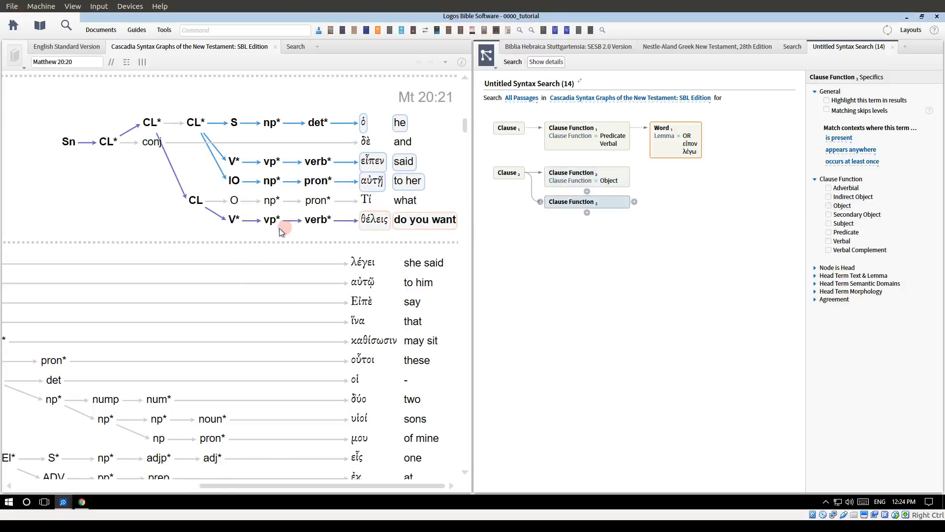
{"action": "mouse_move", "coordinate": [233, 227]}
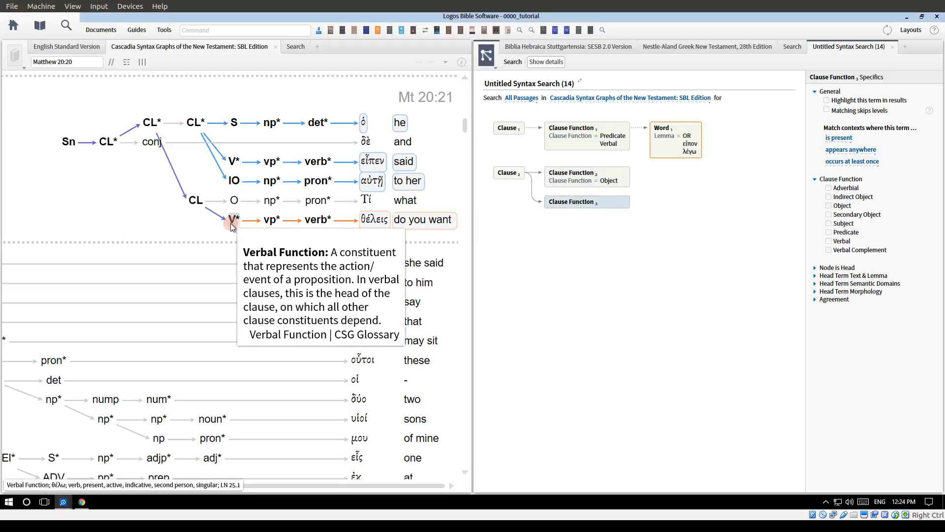
{"action": "left_click", "coordinate": [829, 233]}
{"action": "left_click", "coordinate": [830, 241]}
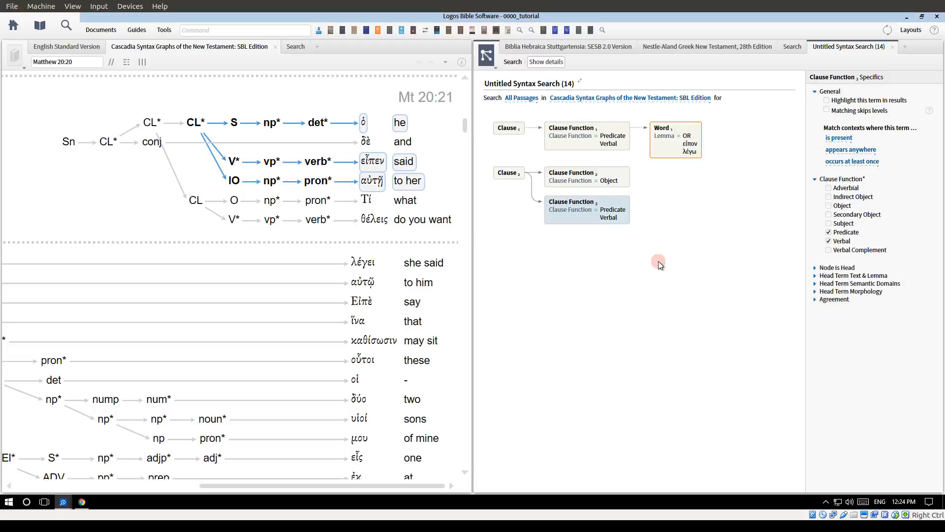
- Add a Word term under the Object clause function and set its lemma to τίς
{"action": "left_click", "coordinate": [601, 182]}
{"action": "left_click", "coordinate": [635, 171]}
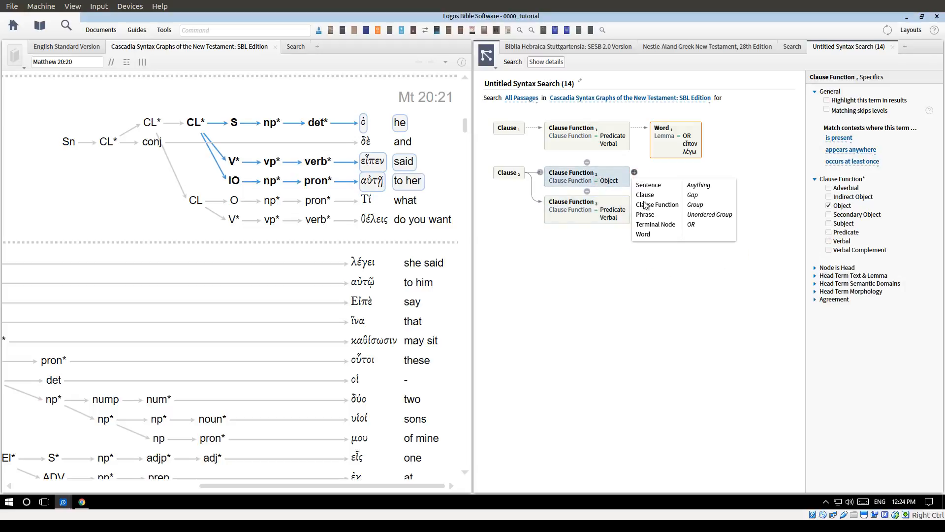
{"action": "left_click", "coordinate": [654, 233]}
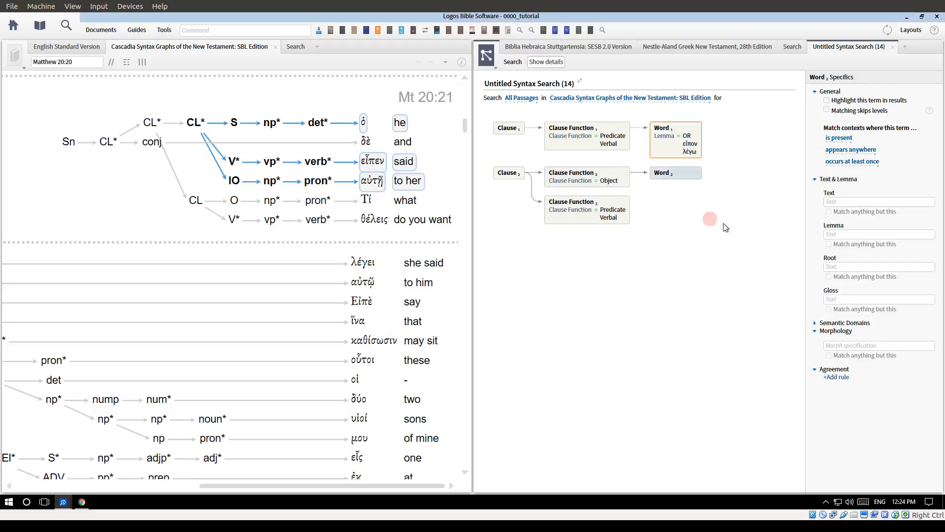
{"action": "left_click", "coordinate": [856, 234]}
{"action": "type", "text": "gth"}
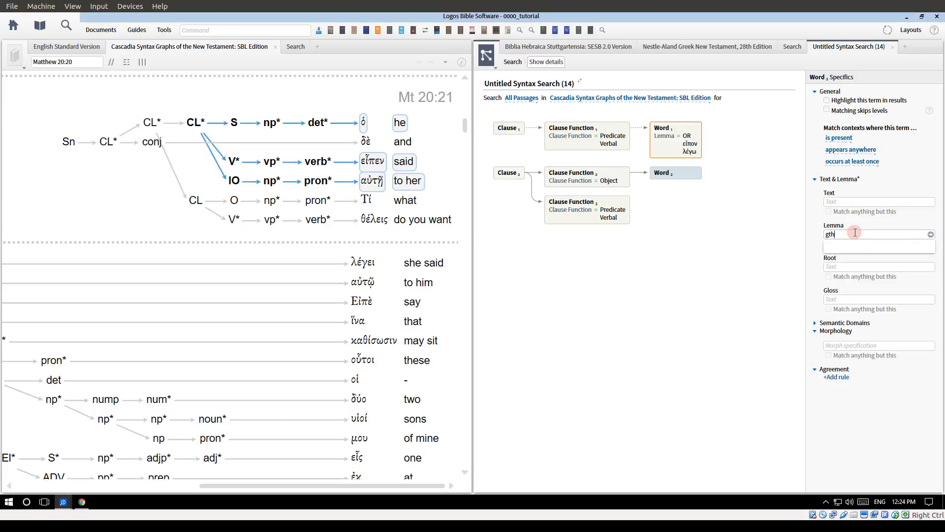
{"action": "key", "text": "BackSpace"}
{"action": "key", "text": "BackSpace"}
{"action": "type", "text": ":tis"}
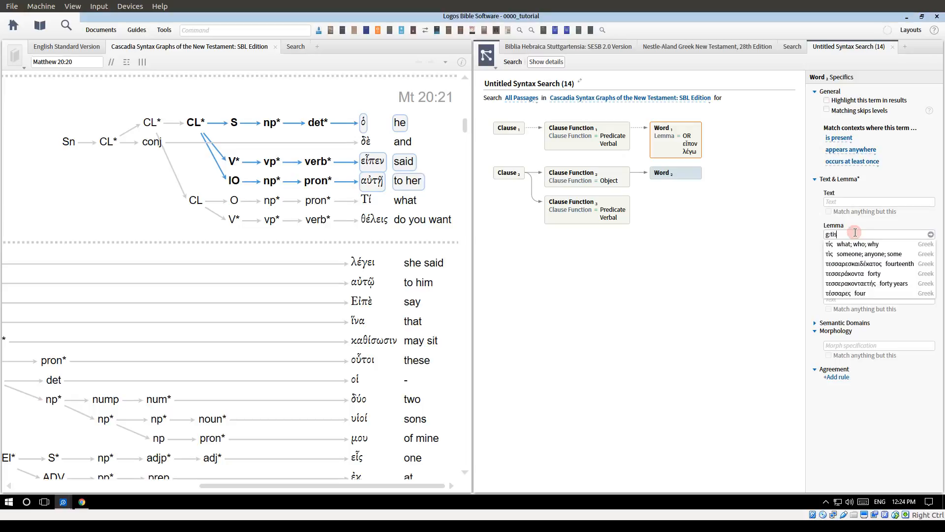
{"action": "left_click", "coordinate": [865, 244]}
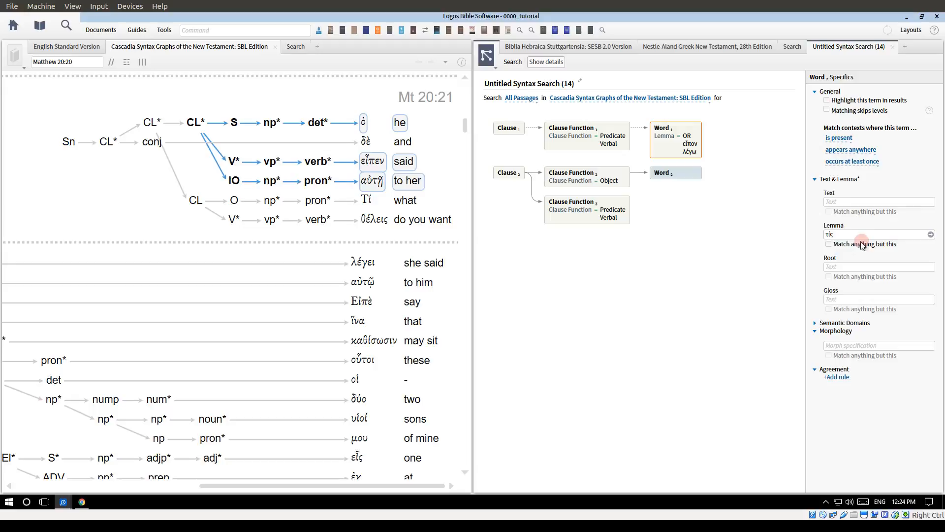
- Add a Word term under the second Clause's Predicate/Verbal function and set its lemma to θέλω
{"action": "left_click", "coordinate": [593, 212]}
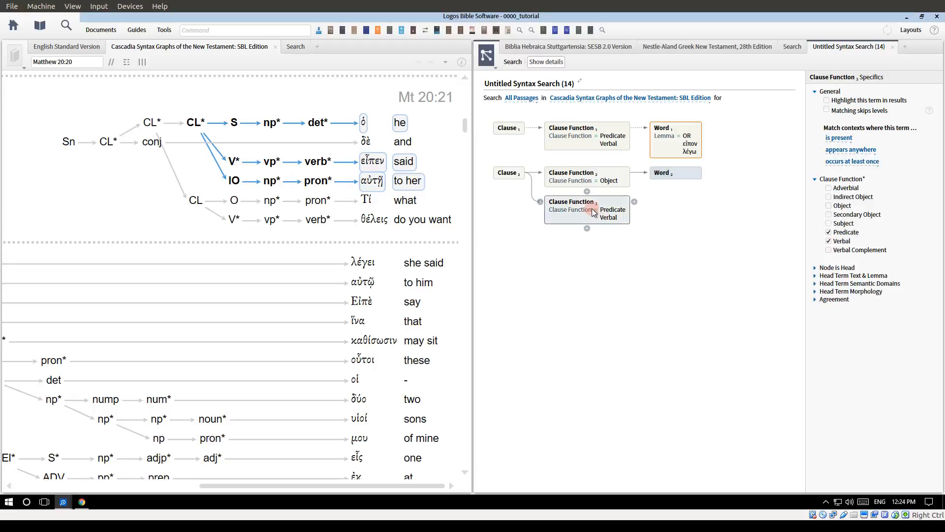
{"action": "left_click", "coordinate": [634, 202]}
{"action": "left_click", "coordinate": [644, 264]}
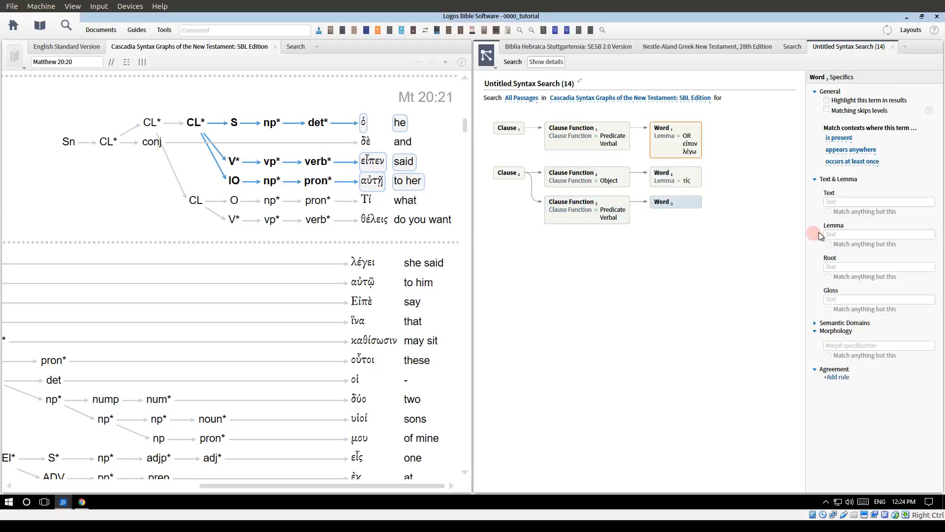
{"action": "left_click", "coordinate": [855, 234]}
{"action": "type", "text": "g"}
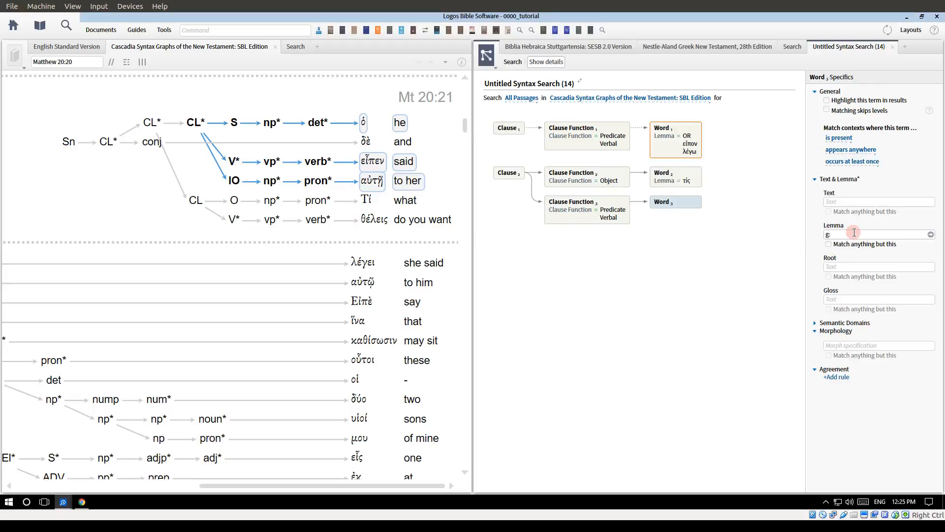
{"action": "type", "text": ":th"}
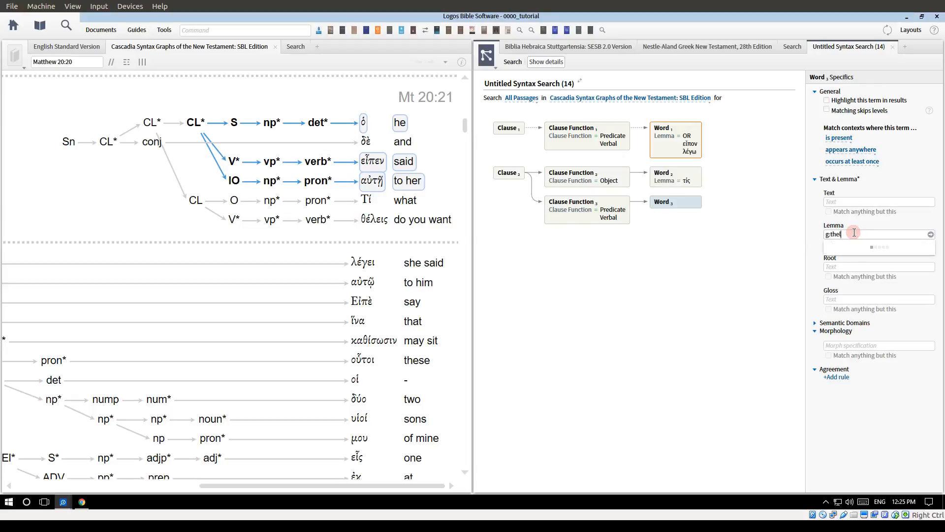
{"action": "type", "text": "el"}
{"action": "left_click", "coordinate": [863, 245]}
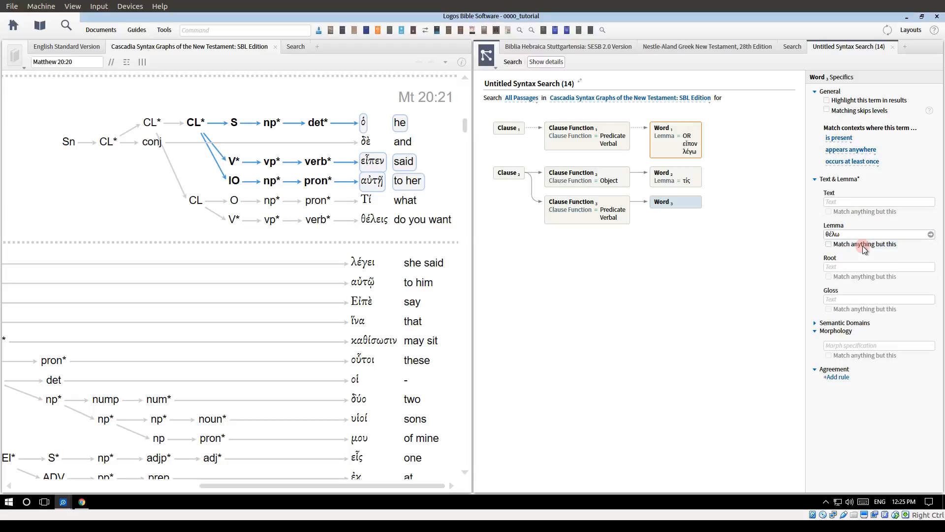
{"action": "left_click", "coordinate": [931, 235]}
{"action": "left_click", "coordinate": [672, 257]}
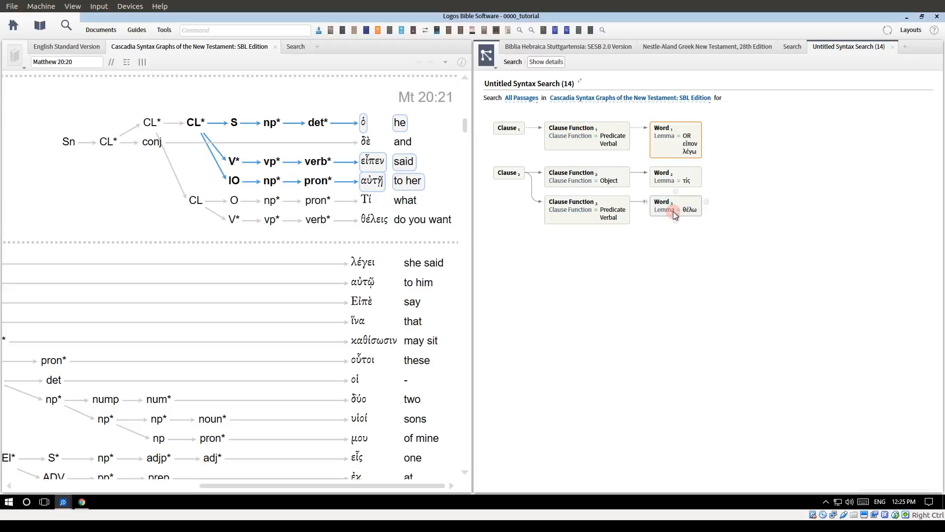
- Have the θέλω and τίς Word terms highlighted in the results
{"action": "left_click", "coordinate": [685, 207]}
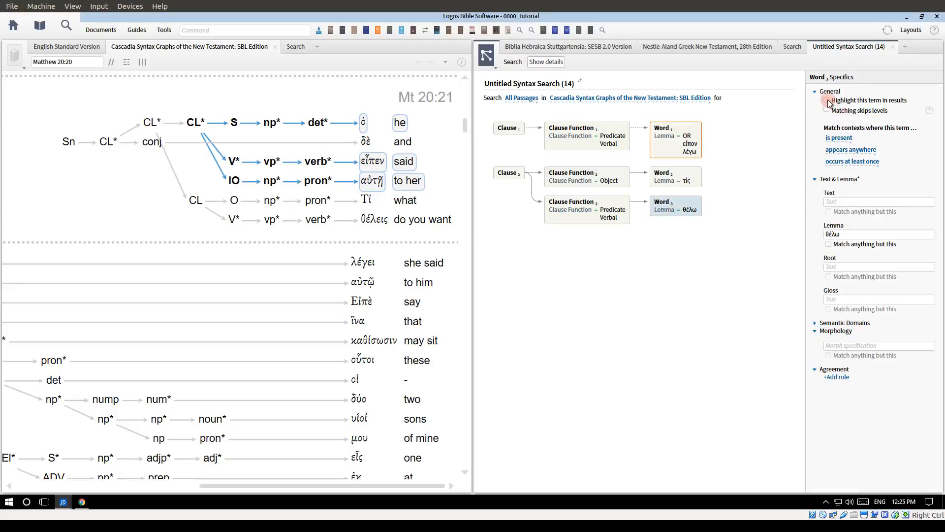
{"action": "left_click", "coordinate": [685, 182]}
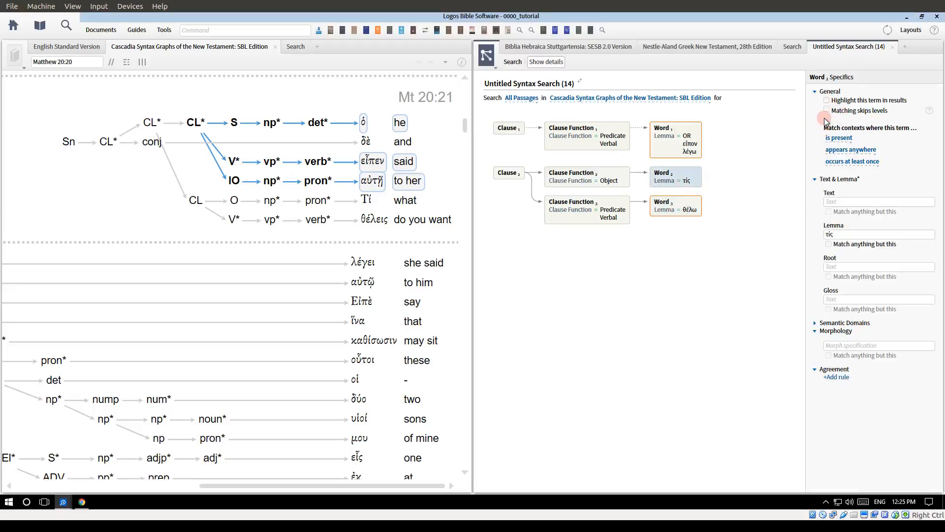
{"action": "left_click", "coordinate": [827, 101]}
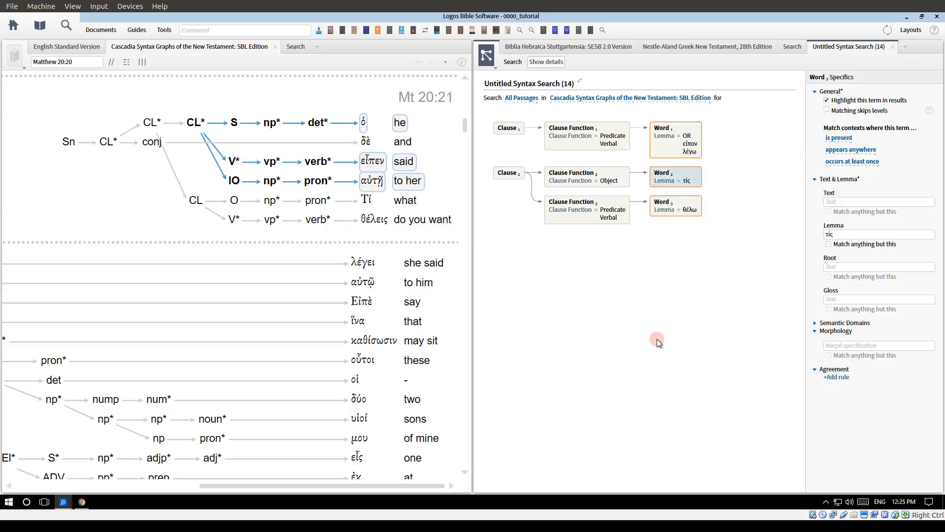
{"action": "left_click", "coordinate": [638, 344]}
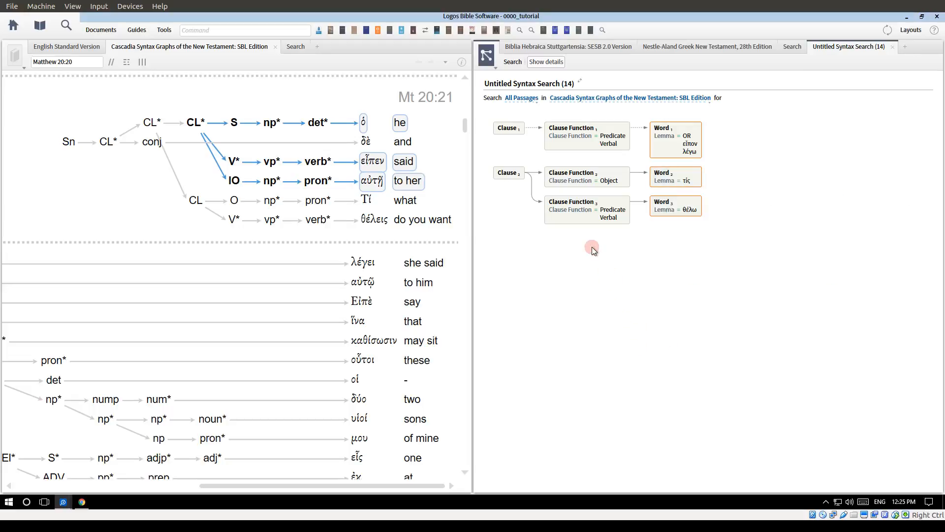
- Let matching skip levels for the τίς and θέλω Word terms
{"action": "left_click", "coordinate": [677, 179]}
{"action": "left_click", "coordinate": [827, 111]}
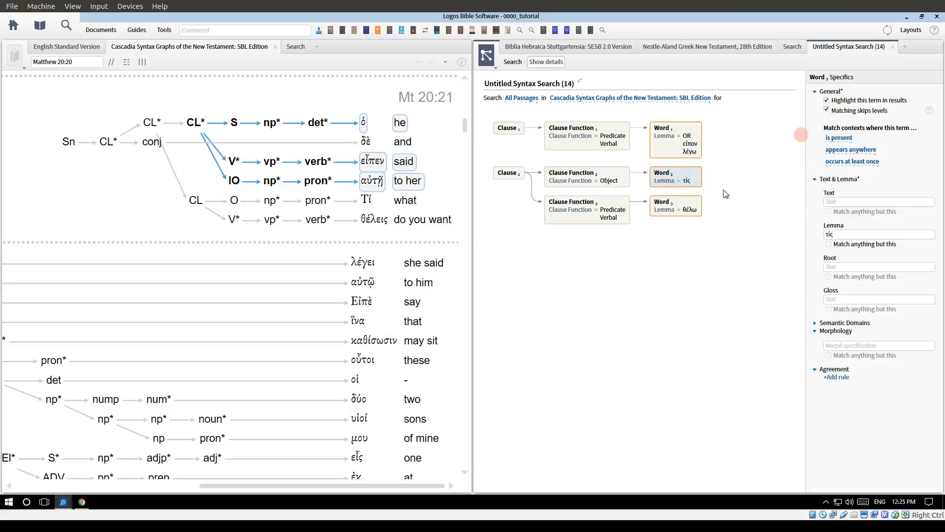
{"action": "left_click", "coordinate": [690, 206]}
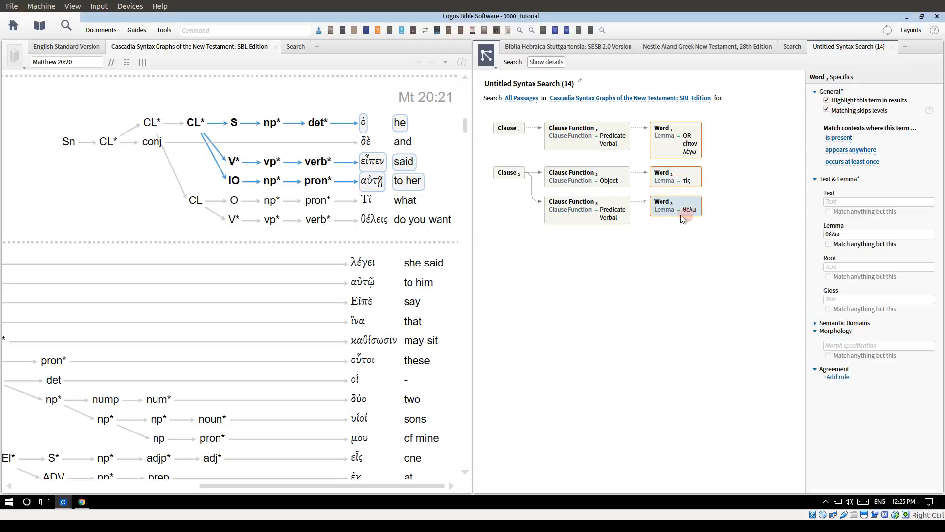
- Let matching skip levels for the second Clause and for its Object and Predicate/Verbal Clause Functions
{"action": "left_click", "coordinate": [613, 143]}
{"action": "left_click", "coordinate": [608, 182]}
{"action": "left_click", "coordinate": [828, 111]}
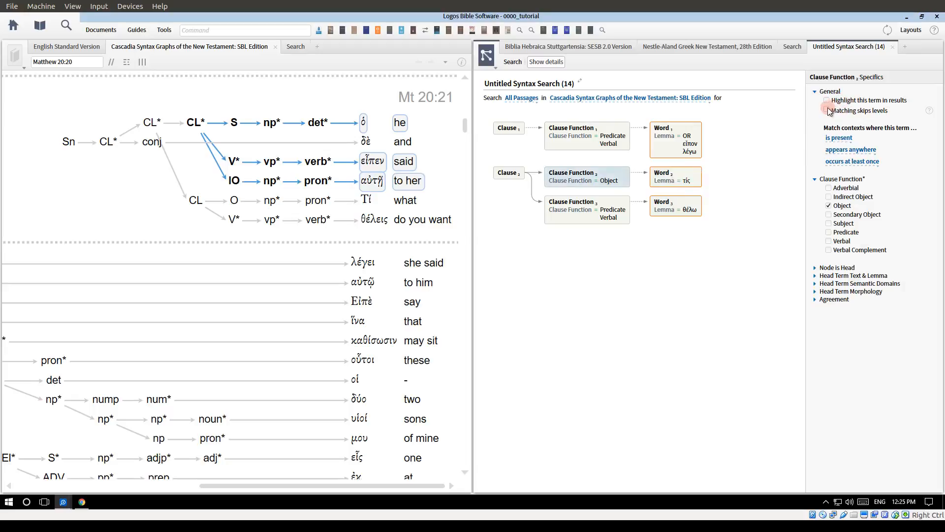
{"action": "left_click", "coordinate": [610, 207]}
{"action": "left_click", "coordinate": [827, 111]}
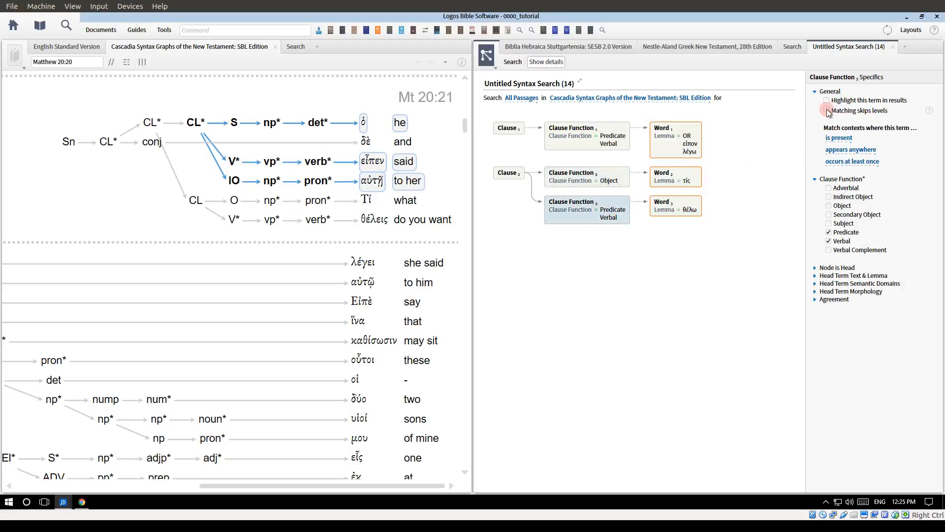
{"action": "left_click", "coordinate": [505, 175]}
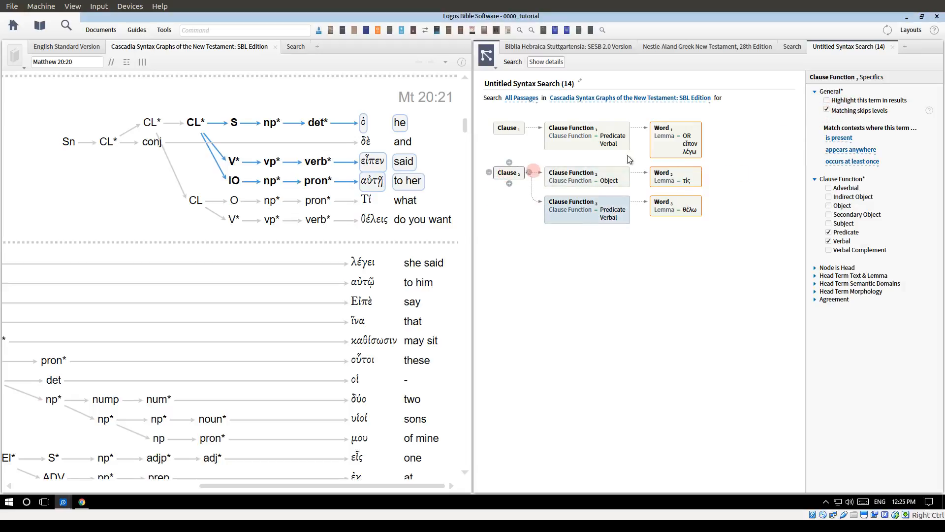
{"action": "left_click", "coordinate": [828, 109]}
{"action": "left_click", "coordinate": [705, 260]}
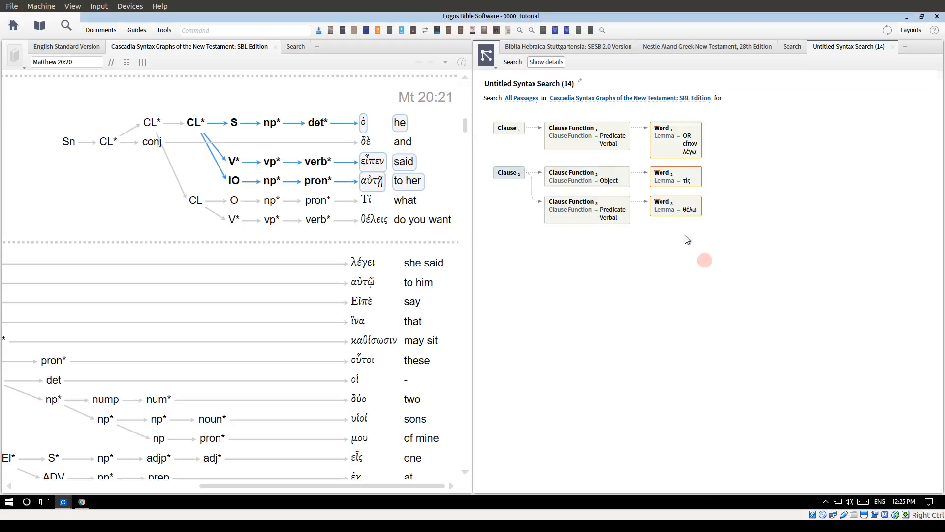
- Run the finished syntax search over all passages of the Cascadia Syntax Graphs of the New Testament
{"action": "left_click", "coordinate": [514, 63]}
{"action": "left_click", "coordinate": [434, 159]}
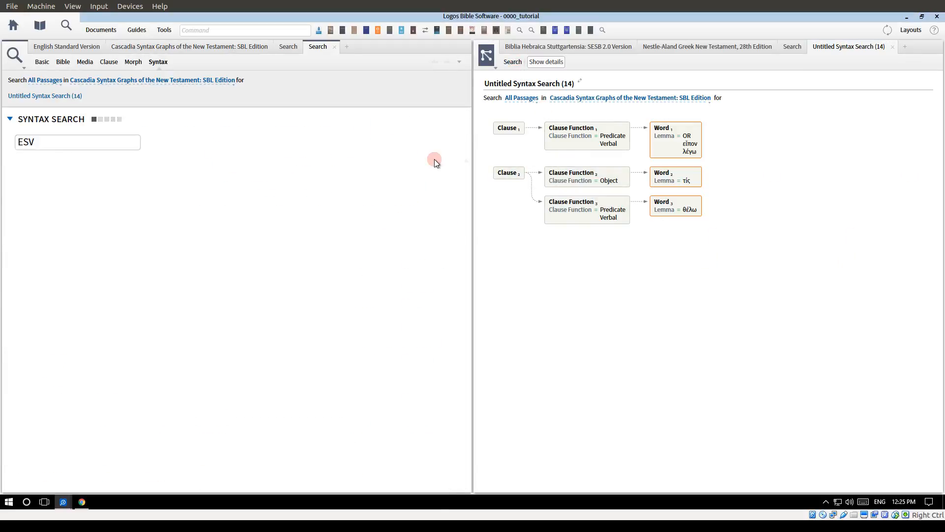
{"action": "left_click", "coordinate": [281, 255]}
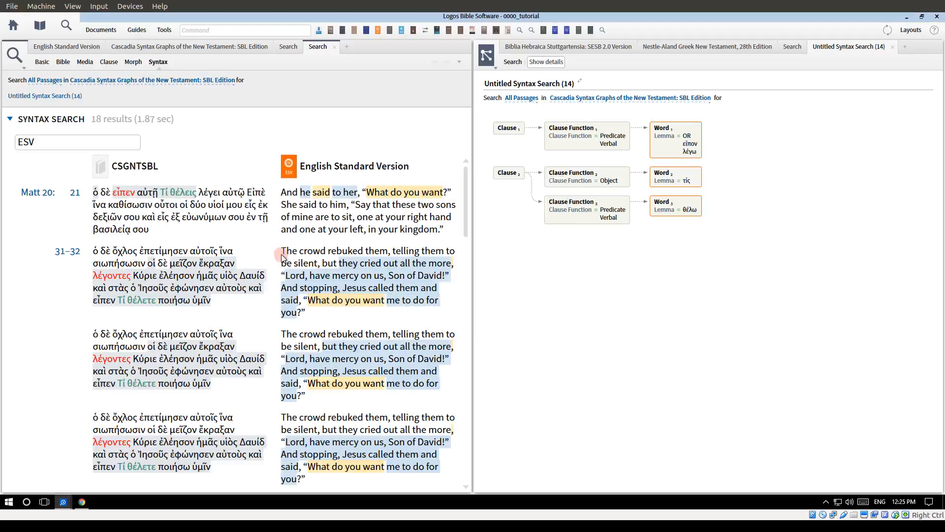
- Examine the highlighted Greek and ESV matches in the results, comparing the speech verbs with the τίς and θέλω clauses
{"action": "left_click", "coordinate": [112, 195]}
{"action": "left_click", "coordinate": [118, 278]}
{"action": "left_click", "coordinate": [114, 192]}
{"action": "scroll", "coordinate": [136, 313], "scroll_direction": "down", "scroll_amount": 1}
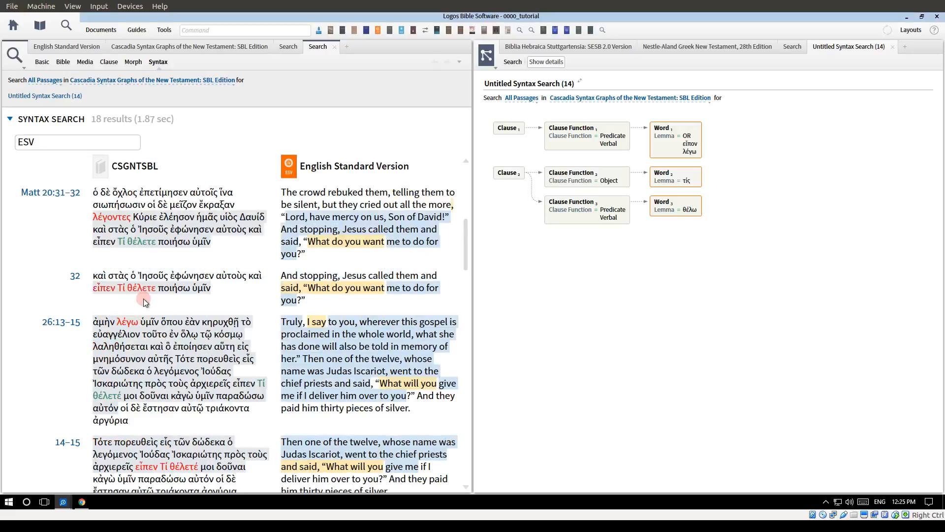
{"action": "scroll", "coordinate": [138, 299], "scroll_direction": "up", "scroll_amount": 1}
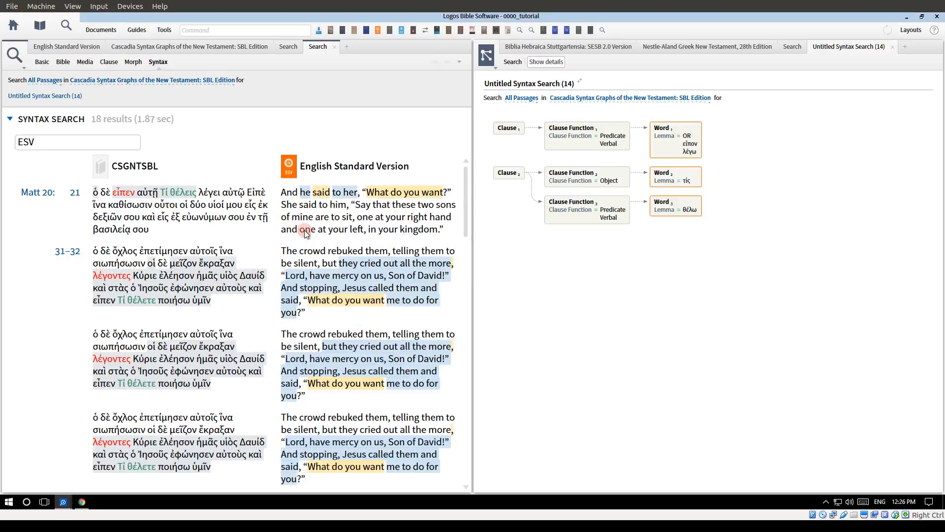
{"action": "scroll", "coordinate": [304, 229], "scroll_direction": "down", "scroll_amount": 1}
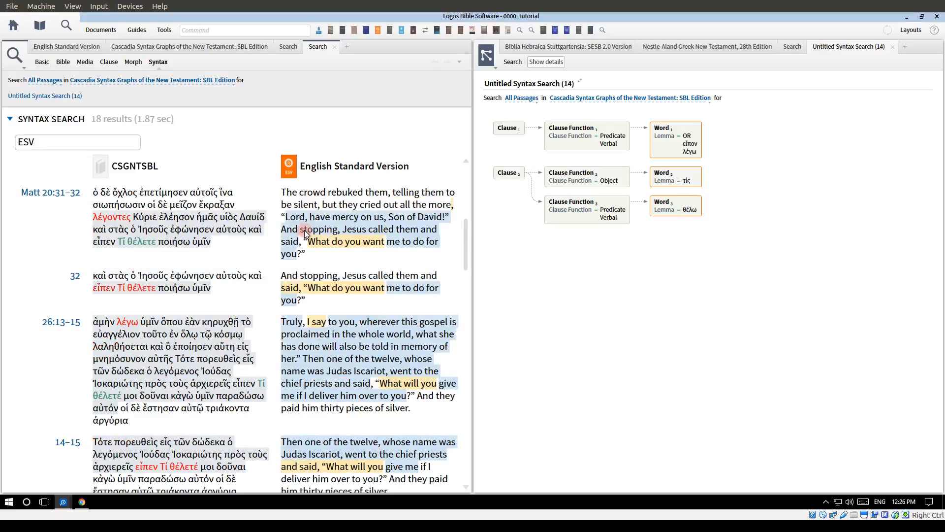
{"action": "scroll", "coordinate": [305, 229], "scroll_direction": "down", "scroll_amount": 3}
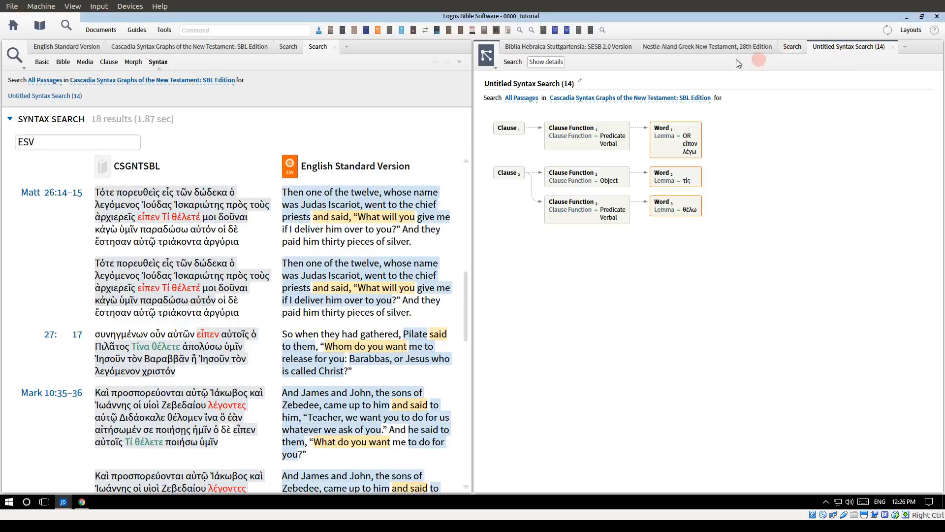
- Show Biblia Hebraica Stuttgartensia beside the English Standard Version and assign it to link set A
{"action": "left_click", "coordinate": [542, 47]}
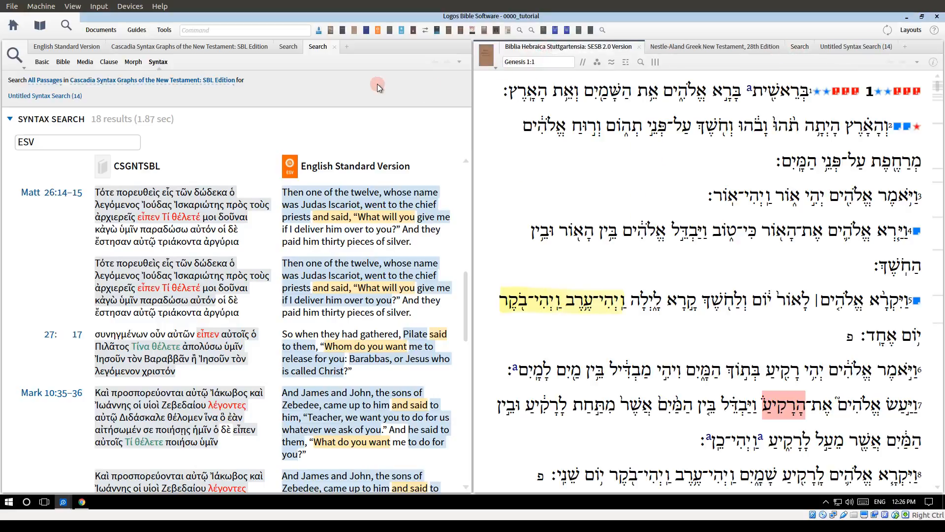
{"action": "left_click", "coordinate": [67, 46]}
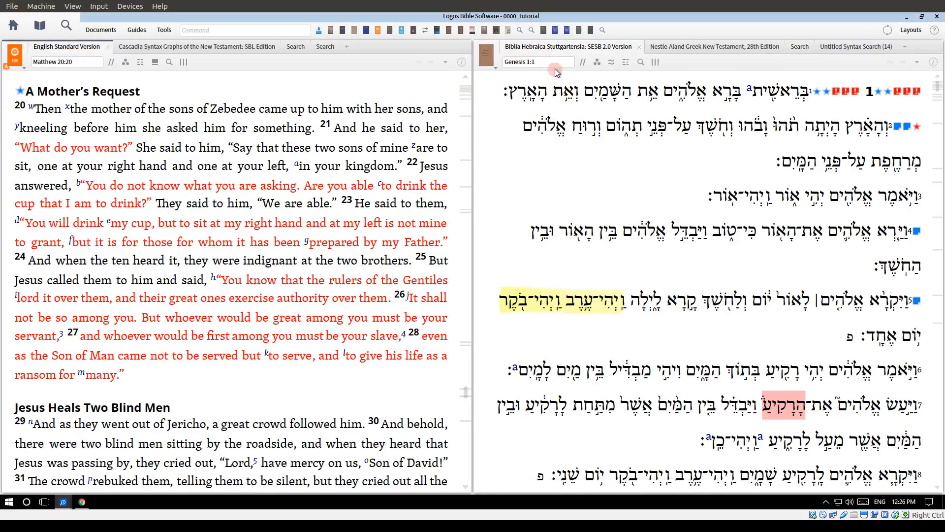
{"action": "left_click", "coordinate": [487, 56]}
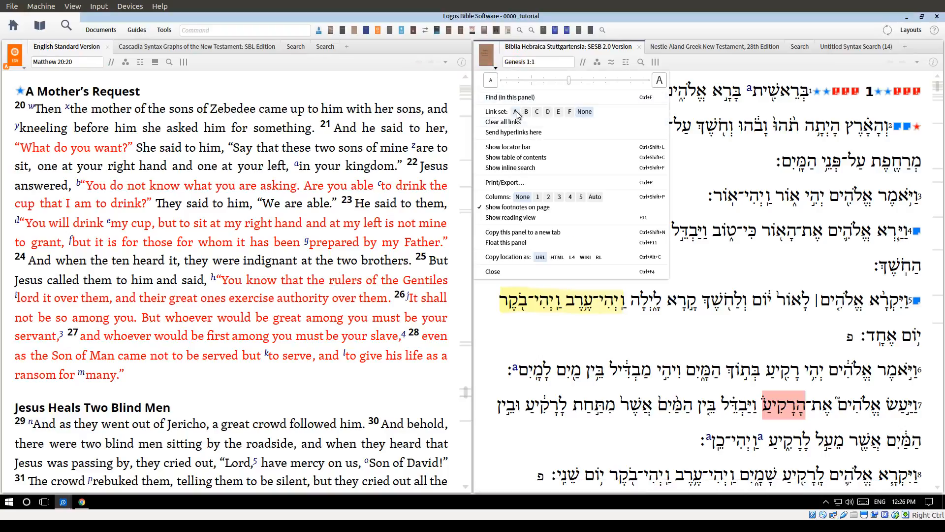
{"action": "left_click", "coordinate": [526, 82]}
- Bring the linked English Standard Version to Genesis 1:1 and check the parsing of בָּרָא and אֱלֹהִים in the Hebrew text
{"action": "left_click", "coordinate": [544, 60]}
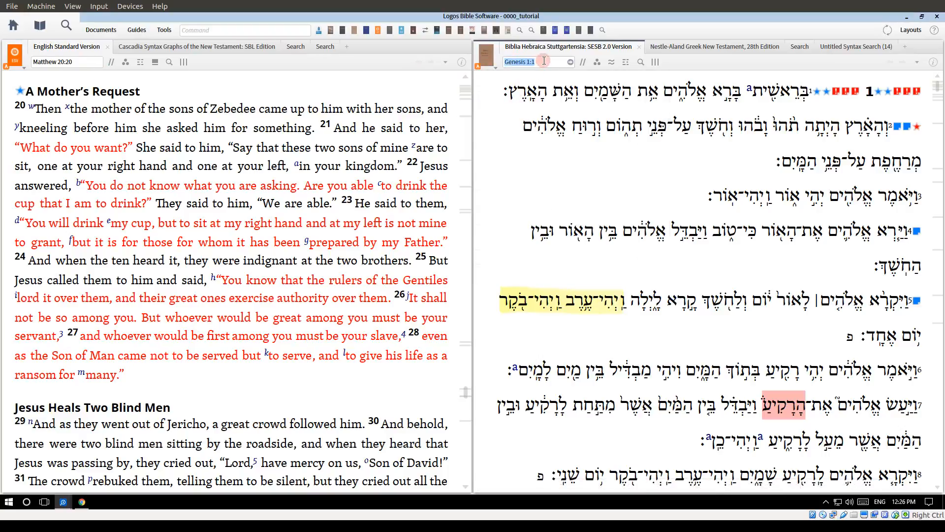
{"action": "left_click", "coordinate": [674, 102]}
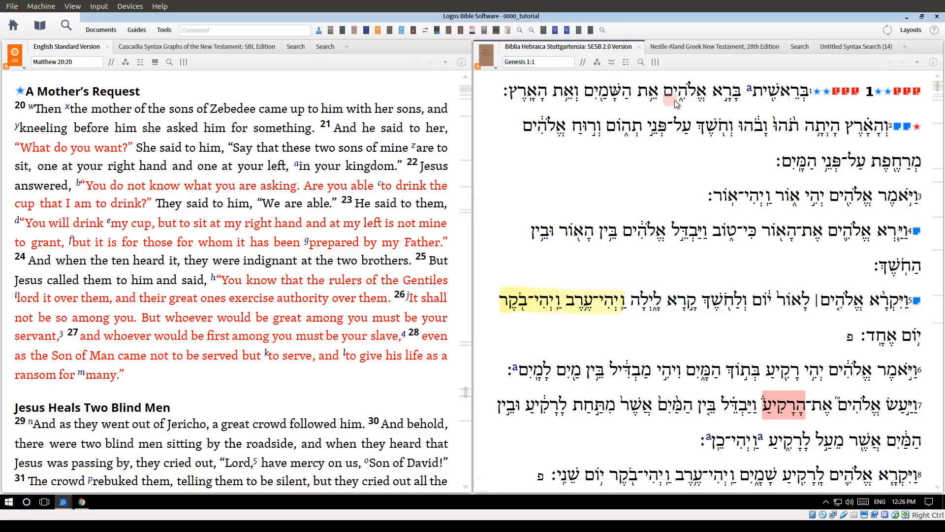
{"action": "mouse_move", "coordinate": [738, 93]}
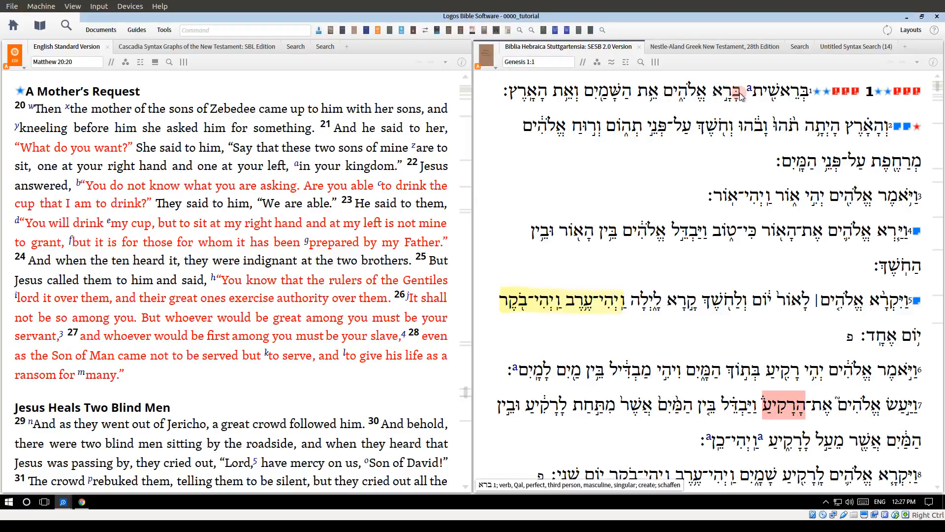
{"action": "left_click_drag", "start_coordinate": [741, 96], "coordinate": [717, 98]}
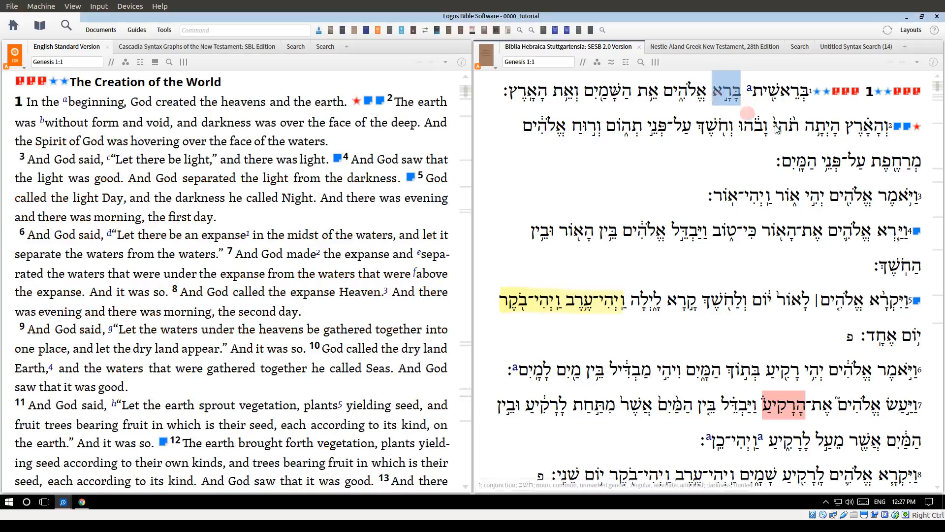
{"action": "mouse_move", "coordinate": [745, 123]}
{"action": "mouse_move", "coordinate": [731, 97]}
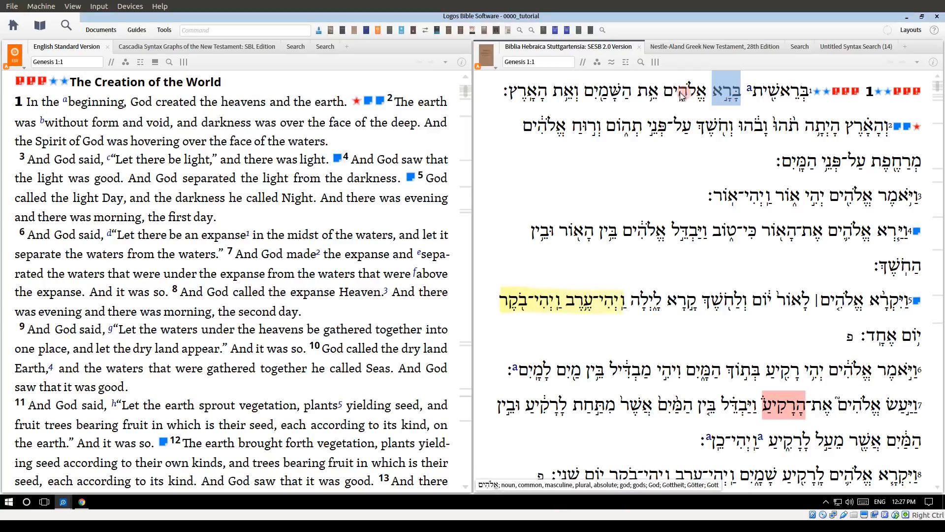
{"action": "left_click", "coordinate": [689, 117]}
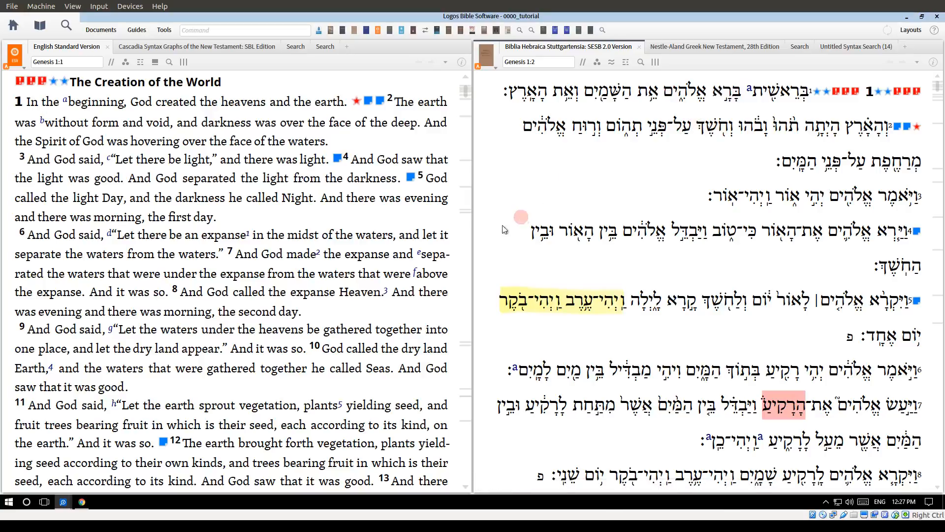
- Find The Hebrew Bible: Andersen-Forbes Phrase Marker Analysis in the library, open it, and widen its pane
{"action": "left_click", "coordinate": [40, 26]}
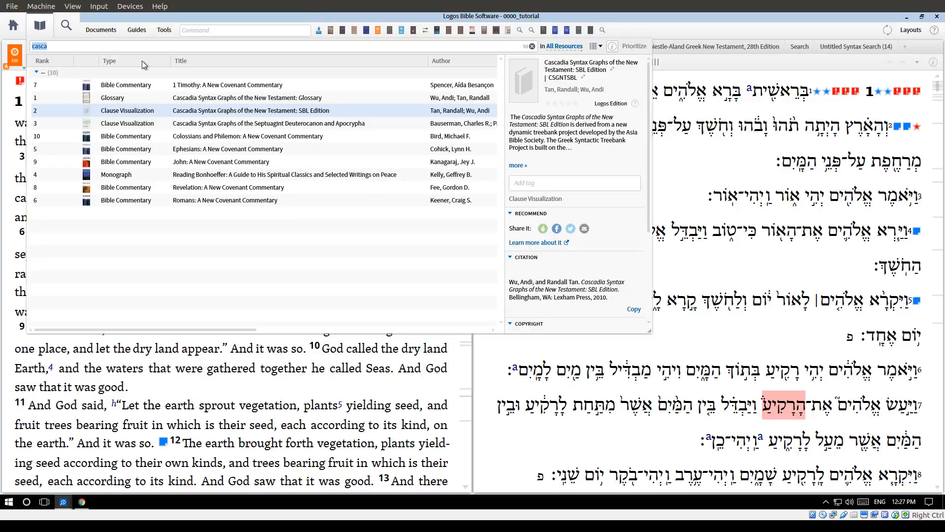
{"action": "type", "text": "ander"}
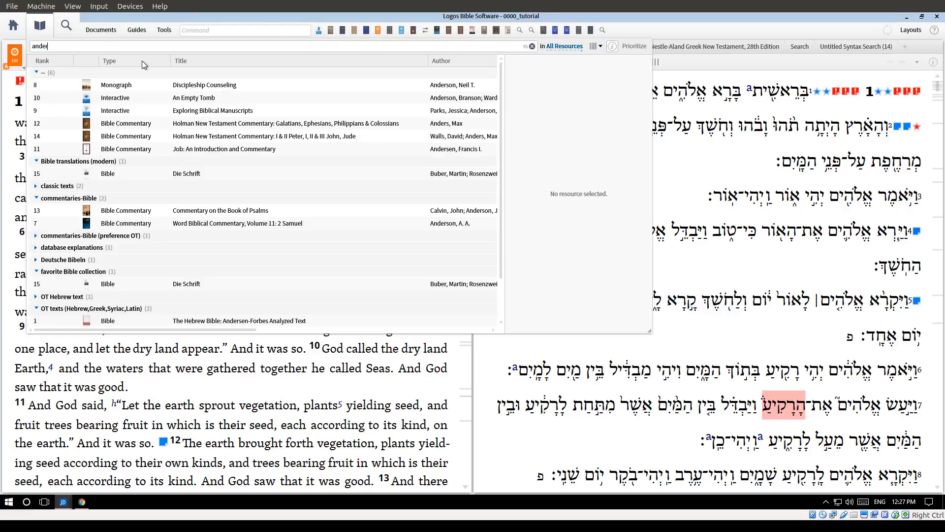
{"action": "type", "text": "se"}
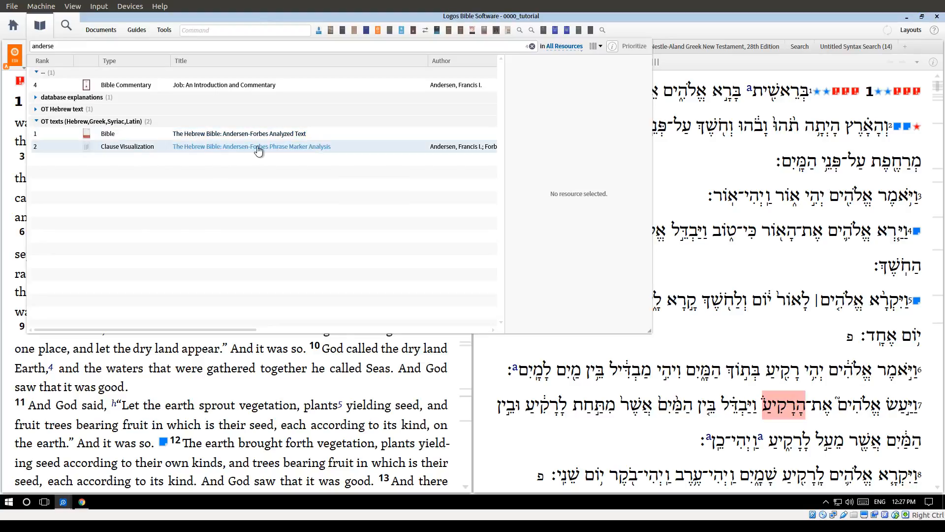
{"action": "left_click", "coordinate": [209, 147]}
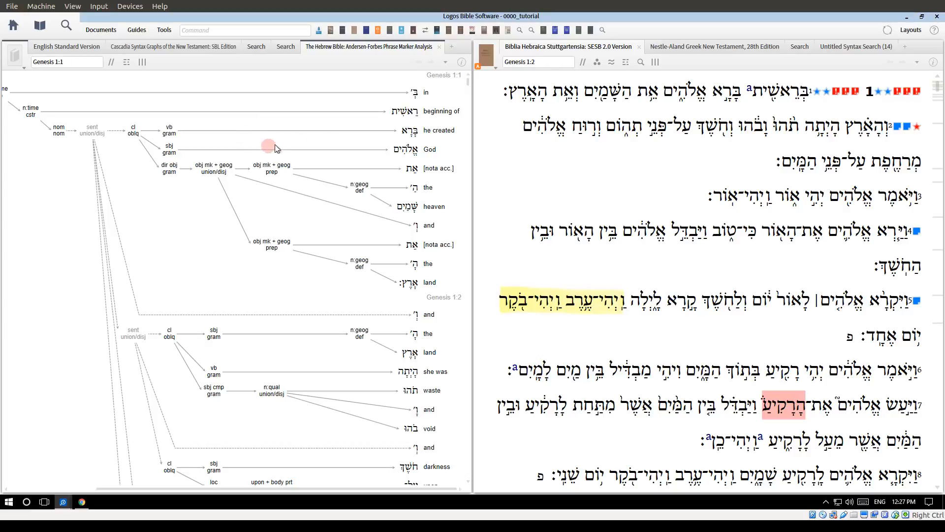
{"action": "mouse_move", "coordinate": [411, 129]}
{"action": "left_click_drag", "start_coordinate": [474, 278], "coordinate": [632, 269]}
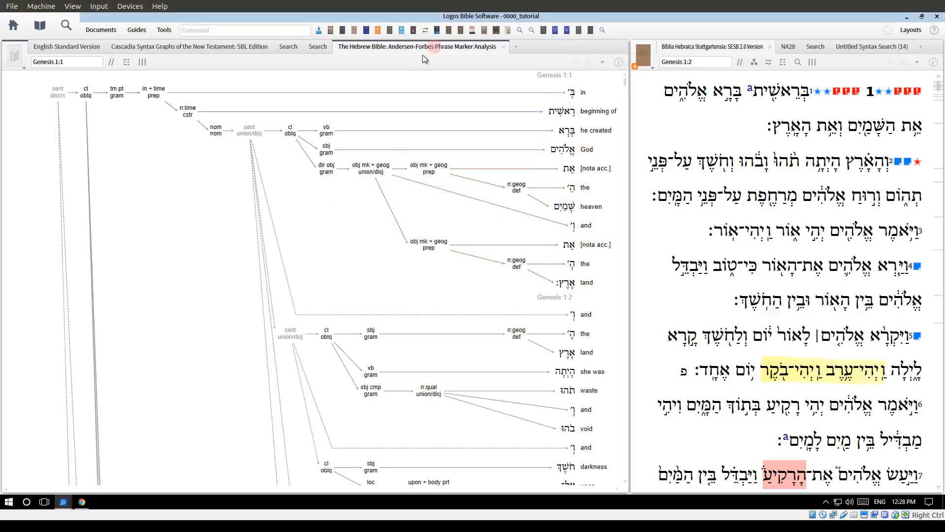
- Create a new syntax search query that uses the Andersen-Forbes Phrase Marker Analysis Dataset
{"action": "left_click", "coordinate": [67, 27]}
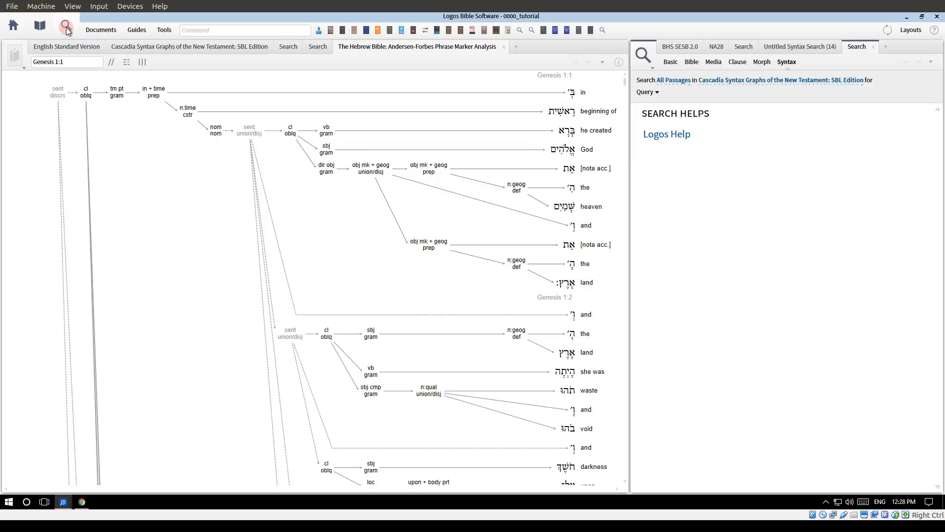
{"action": "left_click", "coordinate": [786, 80]}
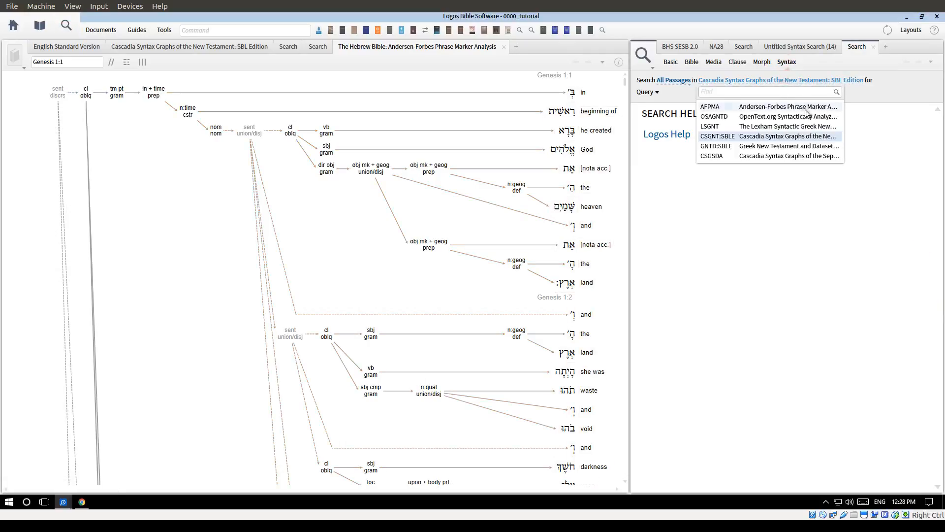
{"action": "left_click", "coordinate": [786, 106]}
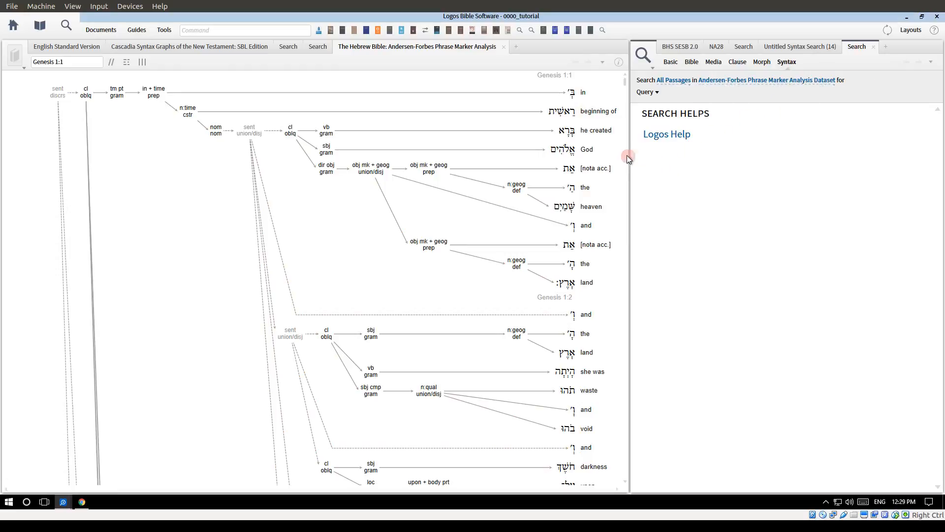
{"action": "left_click", "coordinate": [645, 92]}
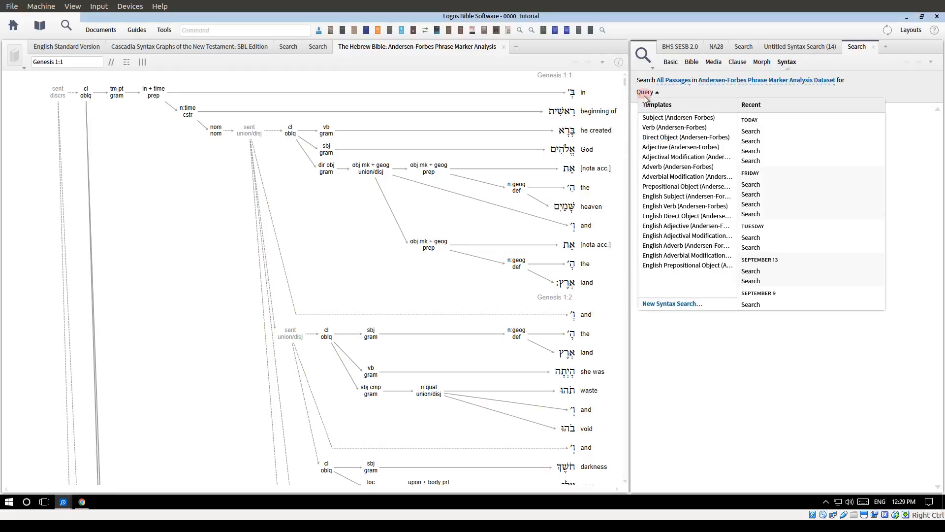
{"action": "left_click", "coordinate": [679, 304]}
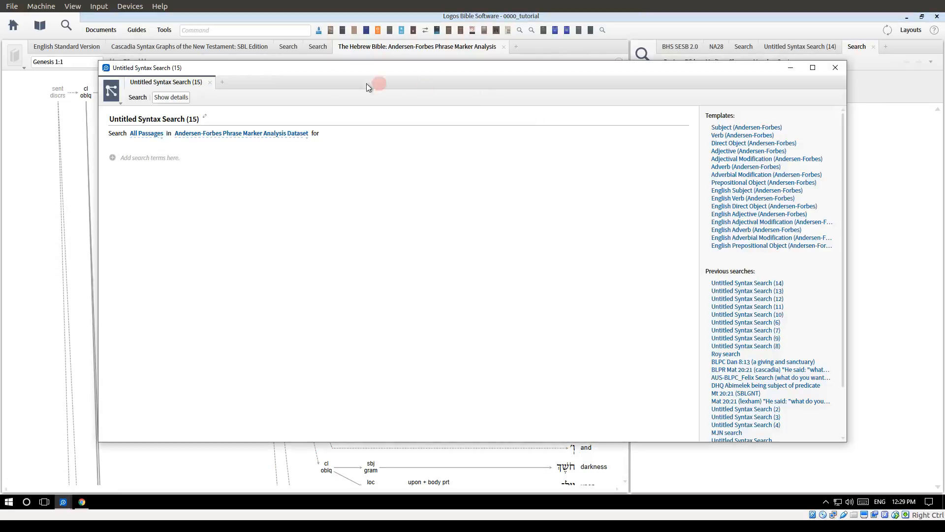
- Dock the new syntax search beside the Genesis 1:1 phrase marker graph and add a Clause term to it
{"action": "left_click_drag", "start_coordinate": [171, 84], "coordinate": [910, 49]}
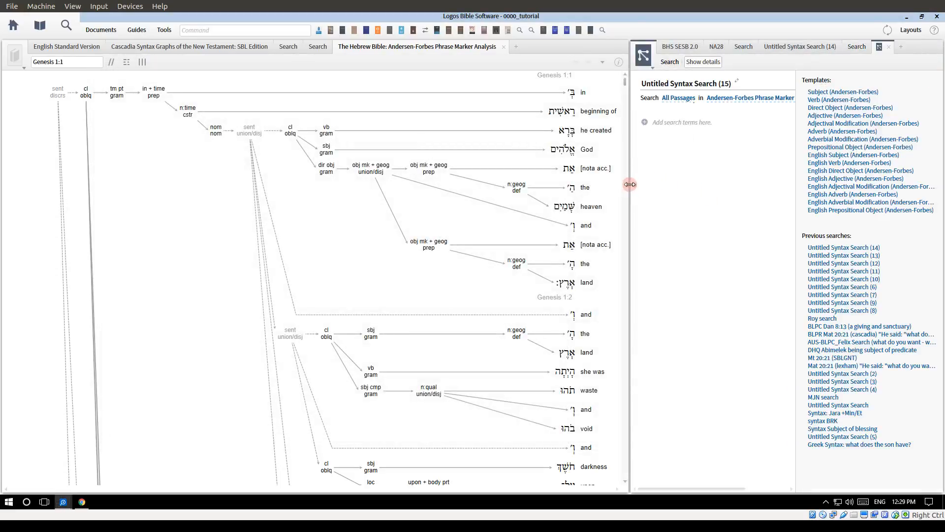
{"action": "left_click_drag", "start_coordinate": [630, 184], "coordinate": [605, 188]}
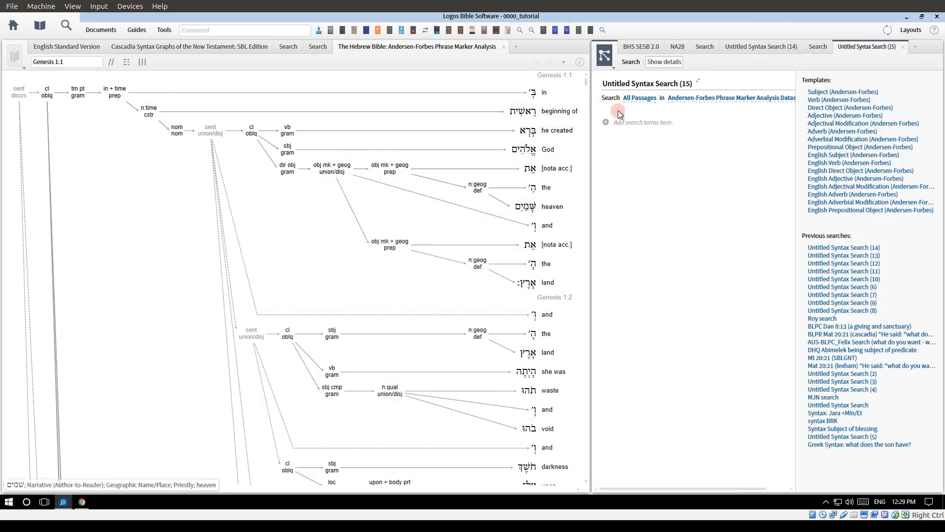
{"action": "left_click", "coordinate": [607, 123]}
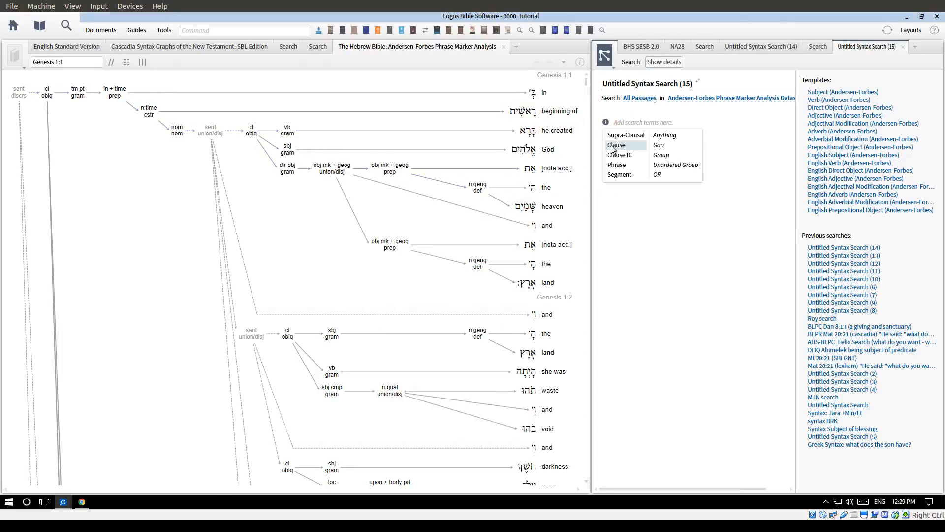
{"action": "left_click", "coordinate": [615, 146]}
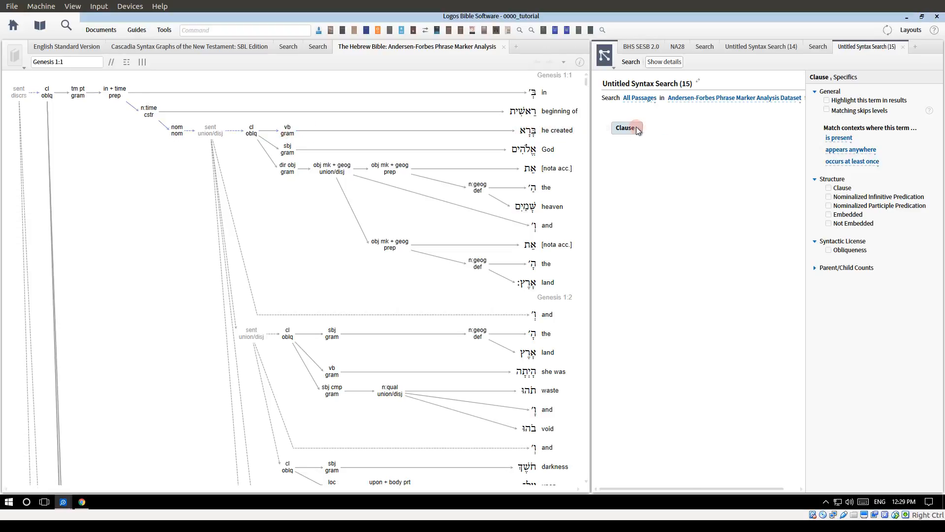
- Add a Clause IC term inside the Clause term and set its constituent structure to Finite Verb
{"action": "mouse_move", "coordinate": [641, 129]}
{"action": "left_click", "coordinate": [648, 128]}
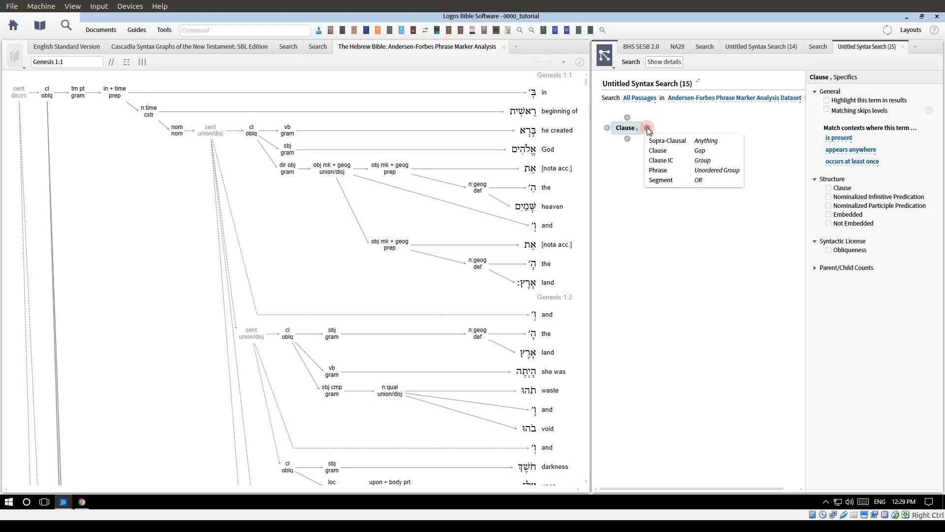
{"action": "left_click", "coordinate": [665, 162]}
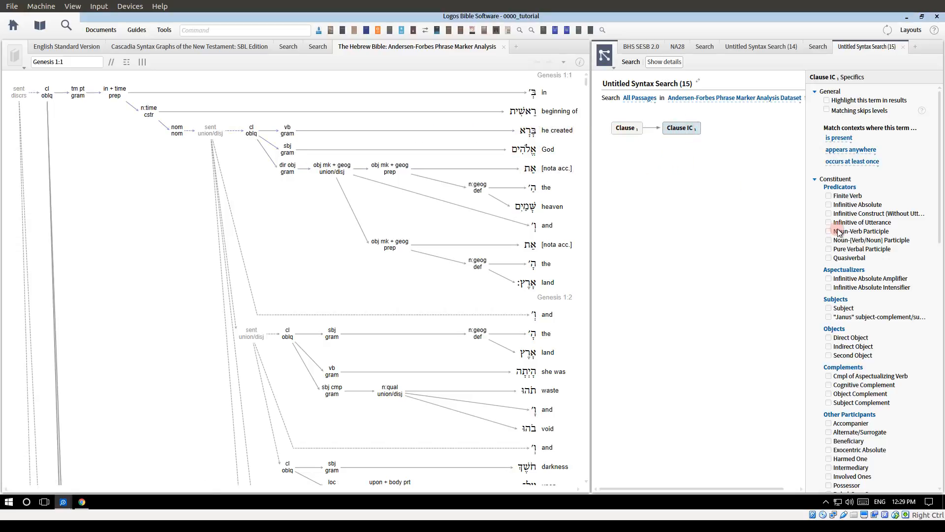
{"action": "left_click", "coordinate": [829, 197]}
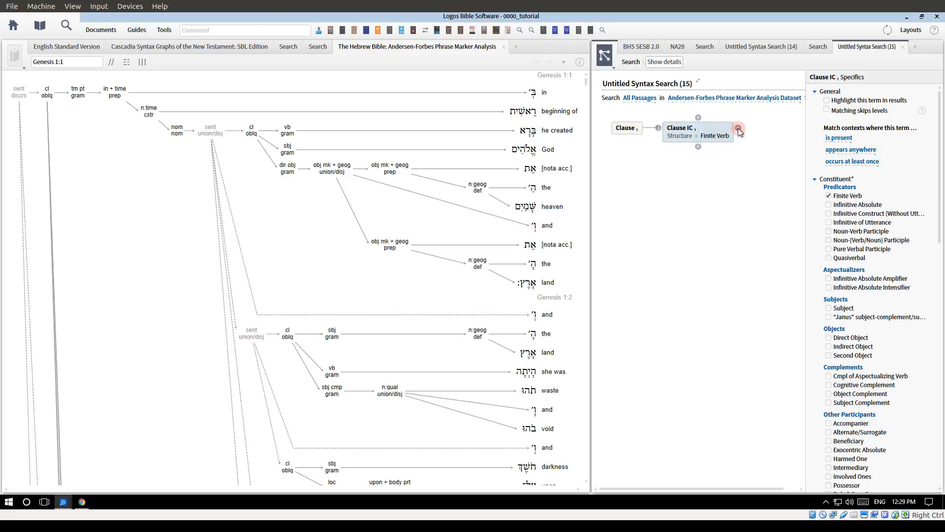
- Add a Segment term under the Finite Verb term and set its lexeme to the first ברא entry, "create", by transliteration h:bara
{"action": "left_click", "coordinate": [738, 129]}
{"action": "left_click", "coordinate": [758, 182]}
{"action": "left_click_drag", "start_coordinate": [592, 185], "coordinate": [513, 182]}
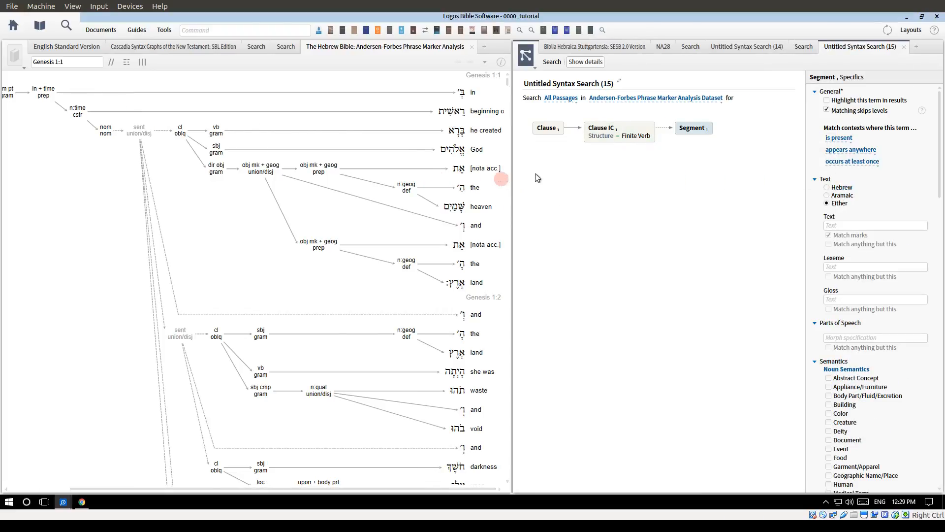
{"action": "left_click", "coordinate": [854, 267]}
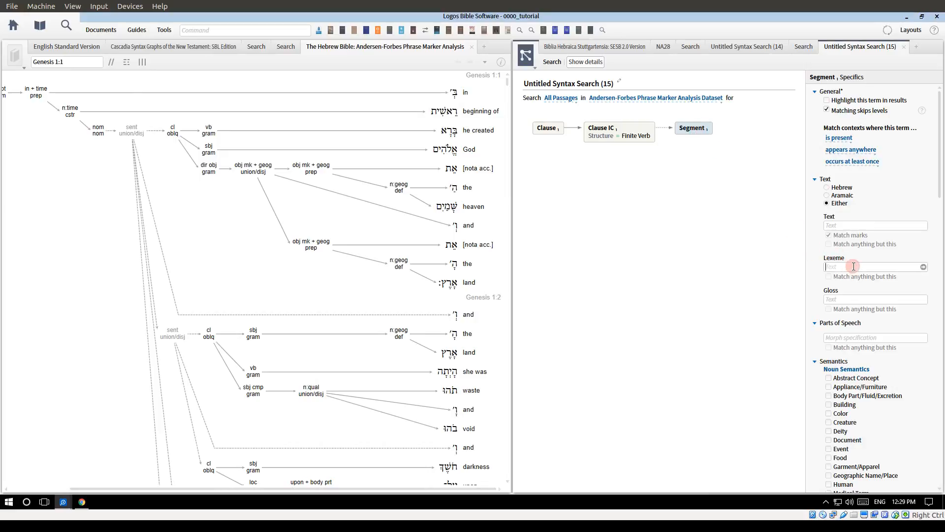
{"action": "type", "text": "h:bara"}
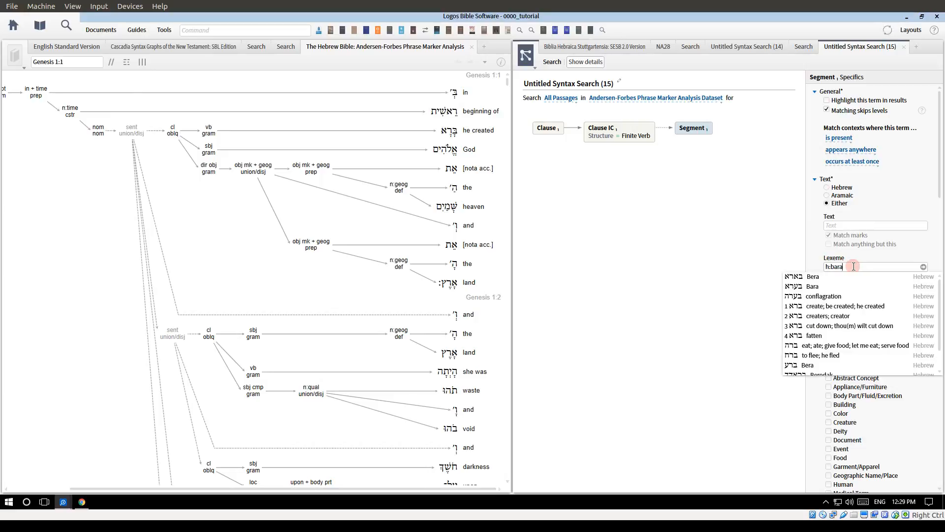
{"action": "left_click", "coordinate": [853, 306]}
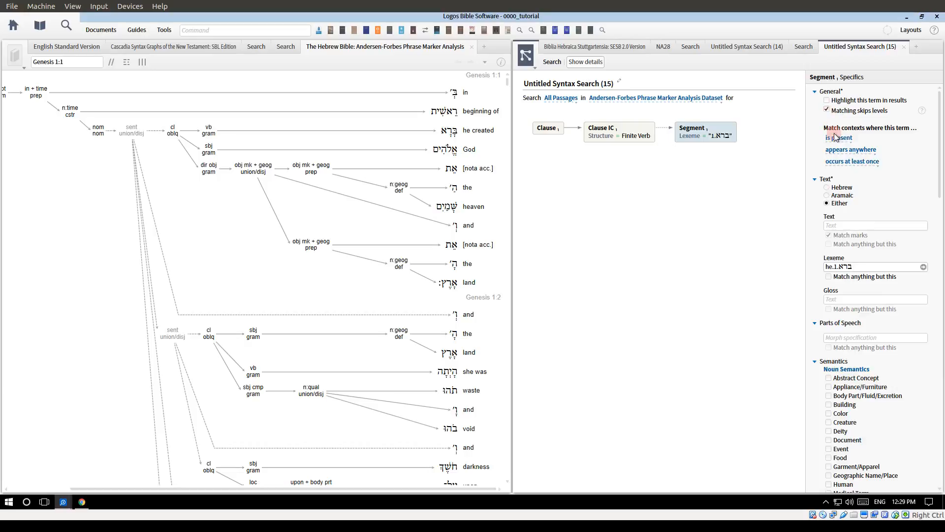
- Turn on highlighting in results for the ברא Segment term and run the syntax search
{"action": "left_click", "coordinate": [826, 99]}
{"action": "left_click", "coordinate": [760, 276]}
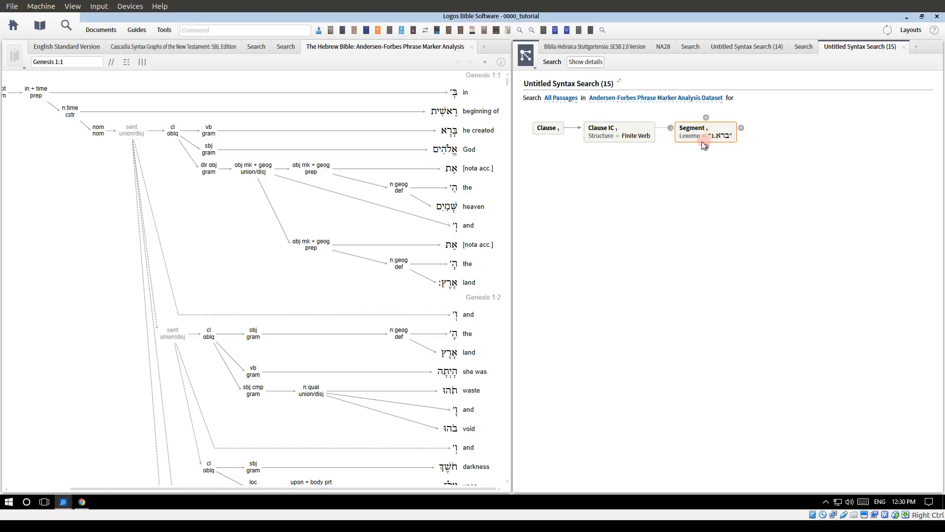
{"action": "left_click", "coordinate": [540, 63]}
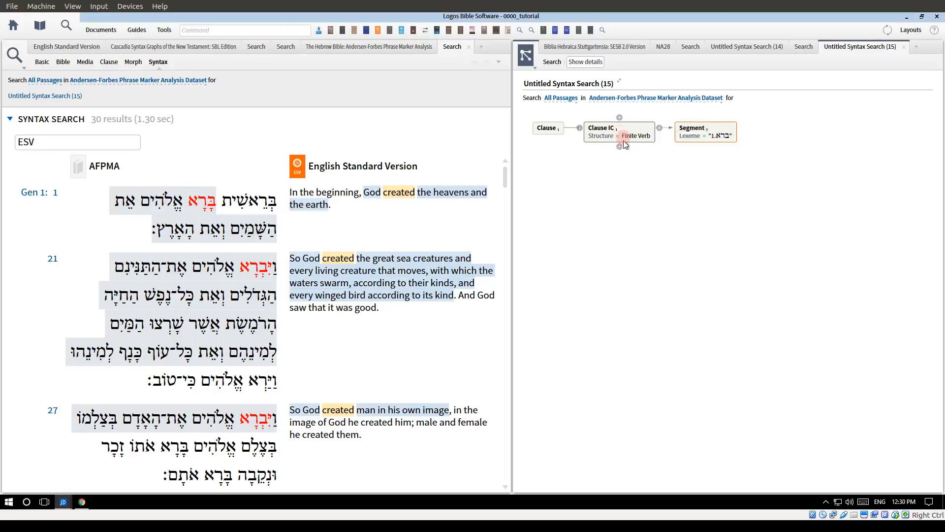
- Check the subject node in the Genesis 1:1 graph and add a second Clause IC below the Finite Verb term, set to Subject
{"action": "left_click", "coordinate": [619, 146]}
{"action": "left_click", "coordinate": [365, 47]}
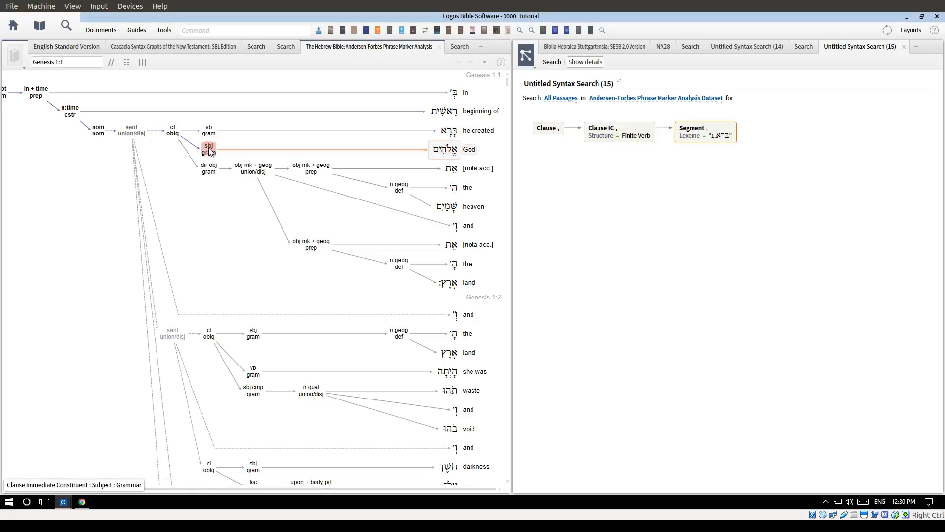
{"action": "left_click", "coordinate": [620, 146]}
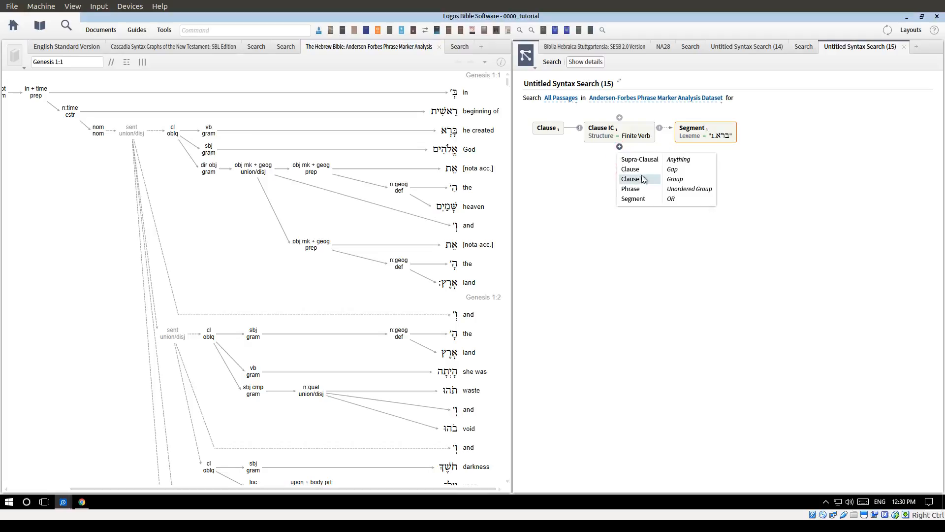
{"action": "left_click", "coordinate": [640, 177]}
{"action": "left_click", "coordinate": [639, 157]}
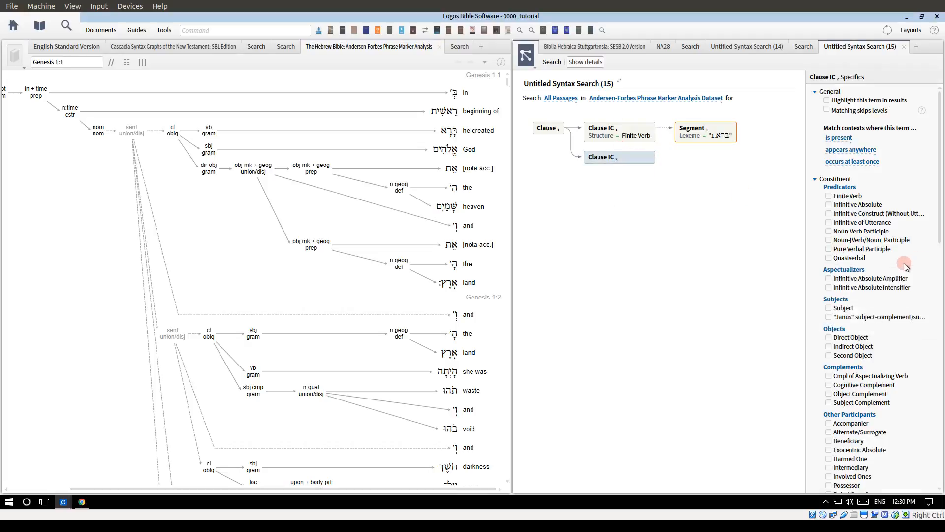
{"action": "left_click", "coordinate": [831, 308]}
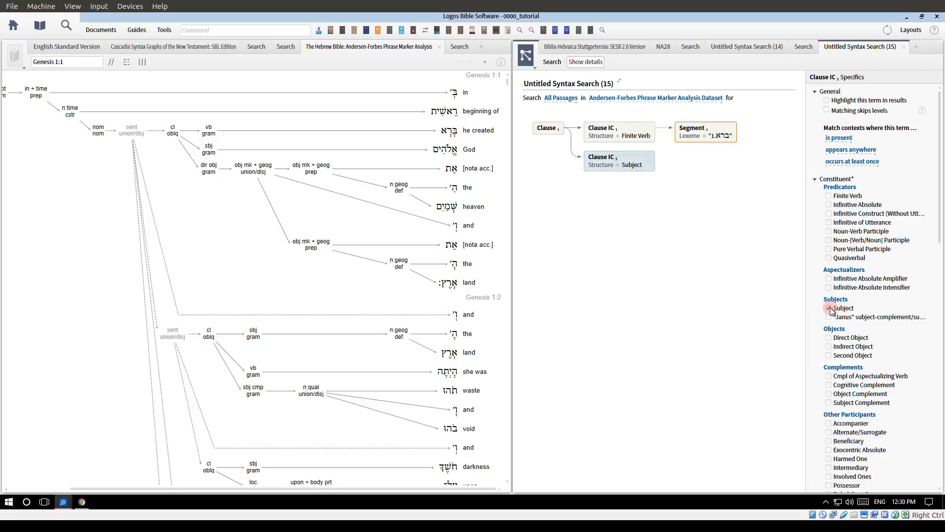
{"action": "left_click", "coordinate": [659, 156]}
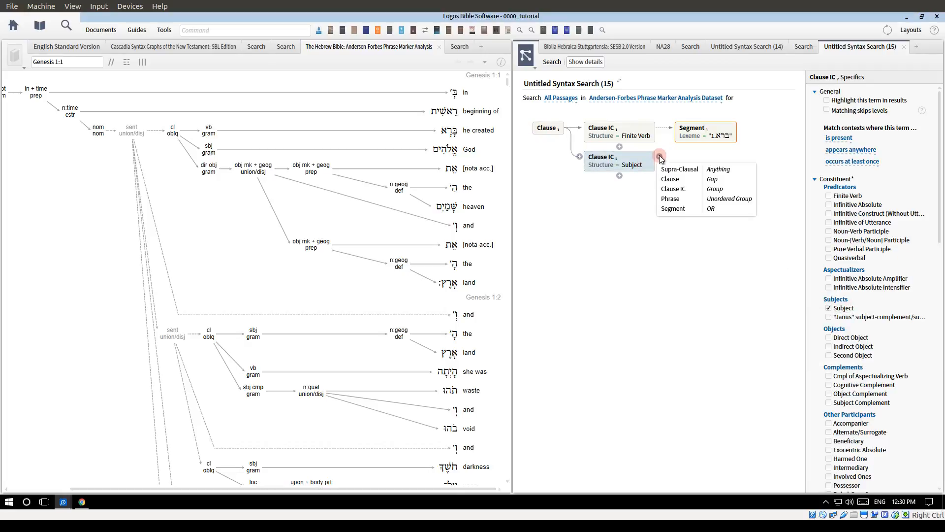
{"action": "left_click", "coordinate": [645, 220]}
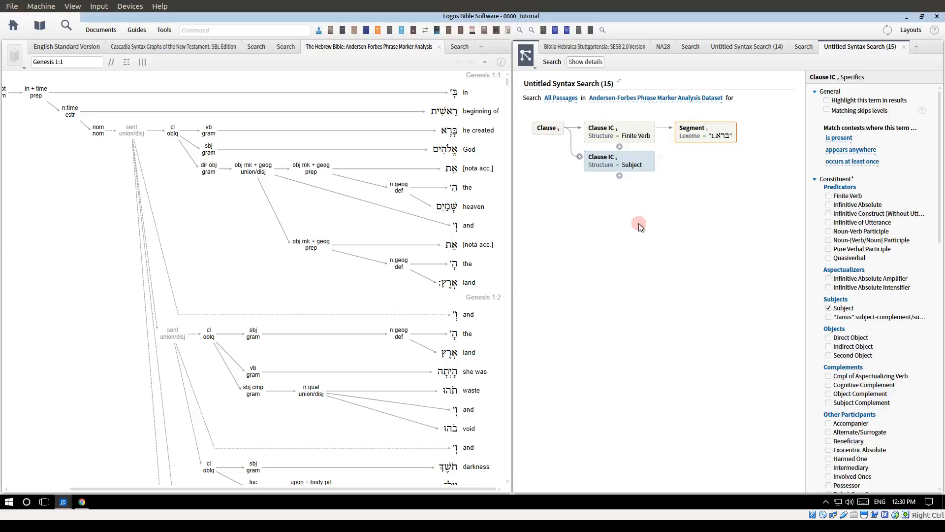
{"action": "left_click", "coordinate": [628, 167]}
{"action": "left_click", "coordinate": [440, 151]}
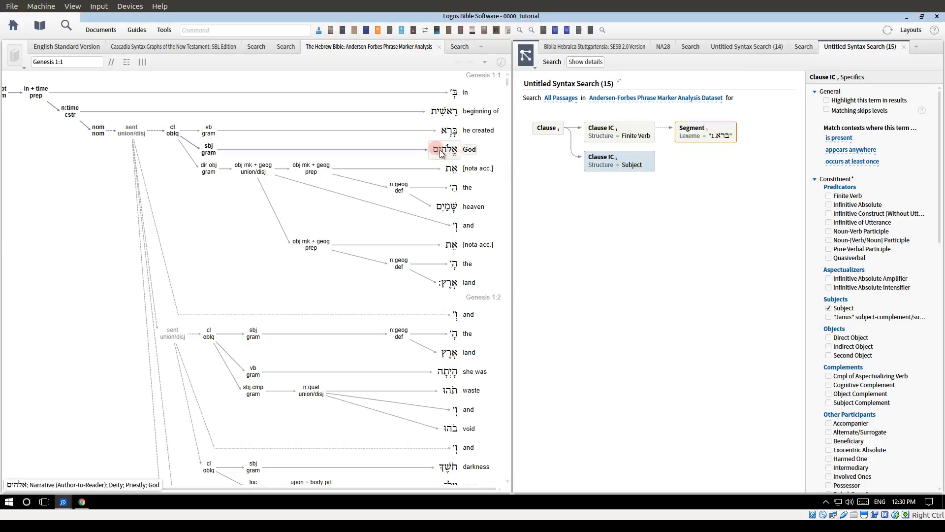
{"action": "left_click", "coordinate": [644, 164]}
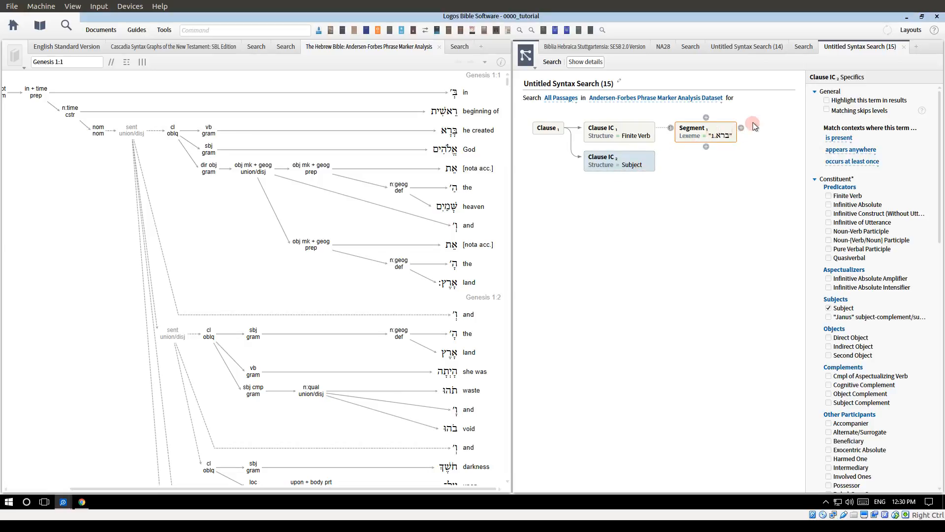
- Turn on highlighting in results for the Subject term and run the syntax search
{"action": "left_click", "coordinate": [617, 162]}
{"action": "left_click", "coordinate": [828, 101]}
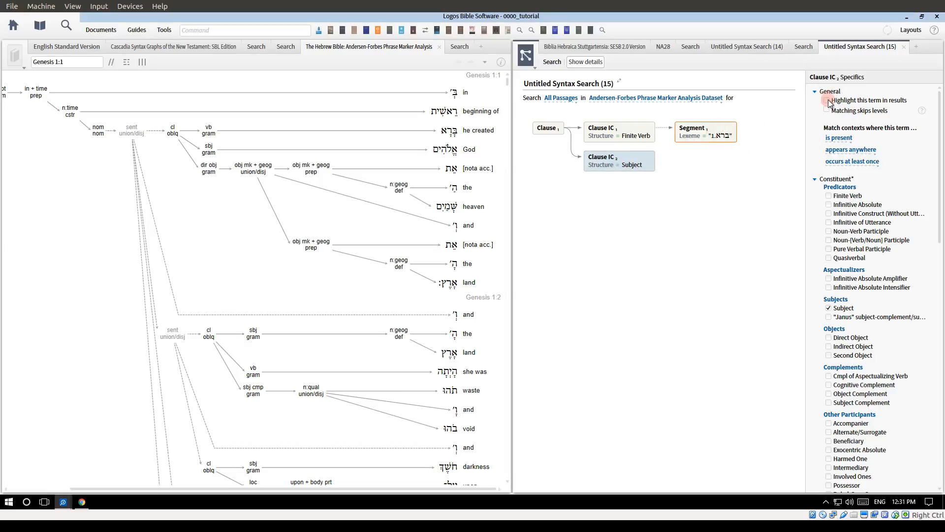
{"action": "left_click", "coordinate": [708, 268]}
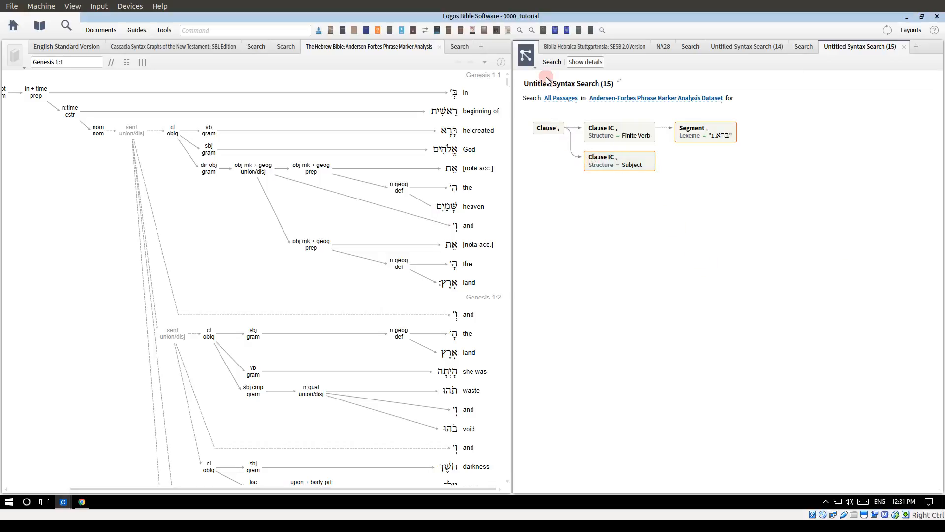
{"action": "left_click", "coordinate": [552, 63]}
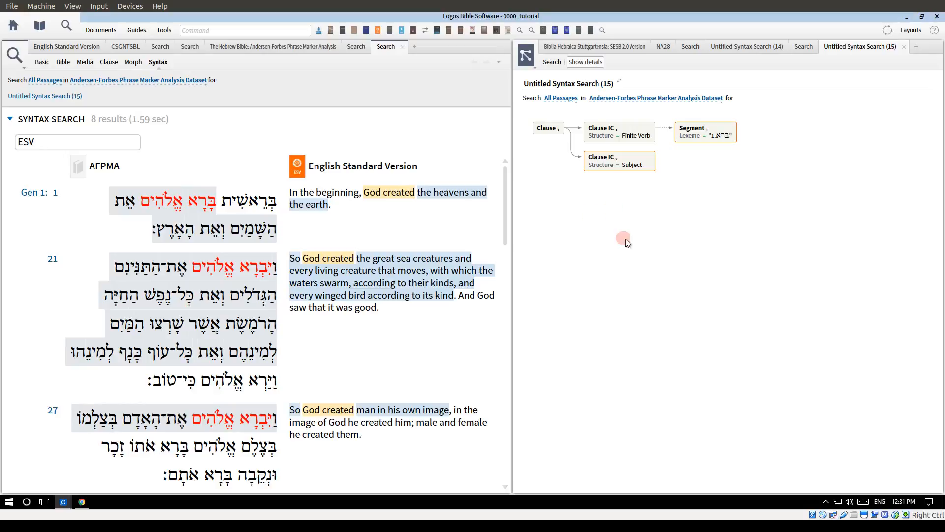
- Turn off highlighting for the ברא Segment term, keep its level skipping on, and rerun the syntax search
{"action": "left_click", "coordinate": [717, 137]}
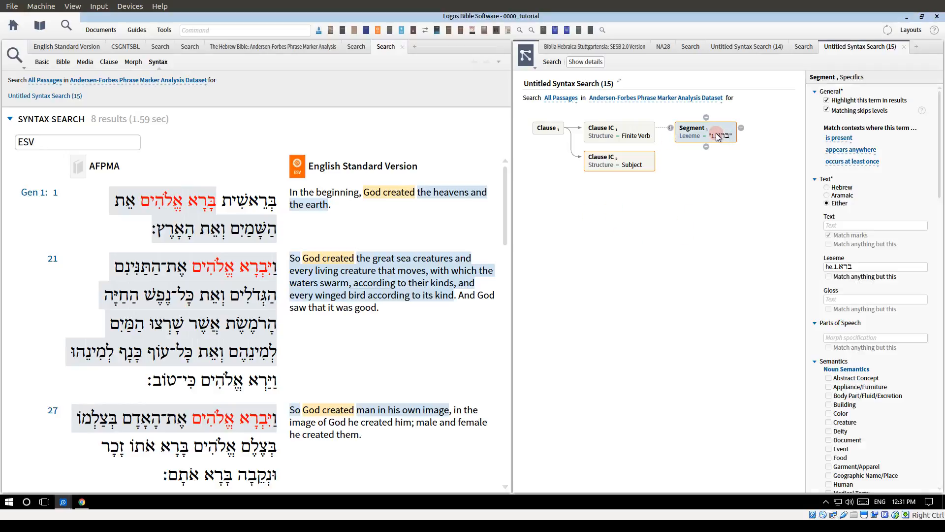
{"action": "left_click", "coordinate": [827, 110]}
{"action": "left_click", "coordinate": [827, 110]}
{"action": "left_click", "coordinate": [827, 99]}
{"action": "left_click", "coordinate": [714, 212]}
{"action": "left_click", "coordinate": [552, 62]}
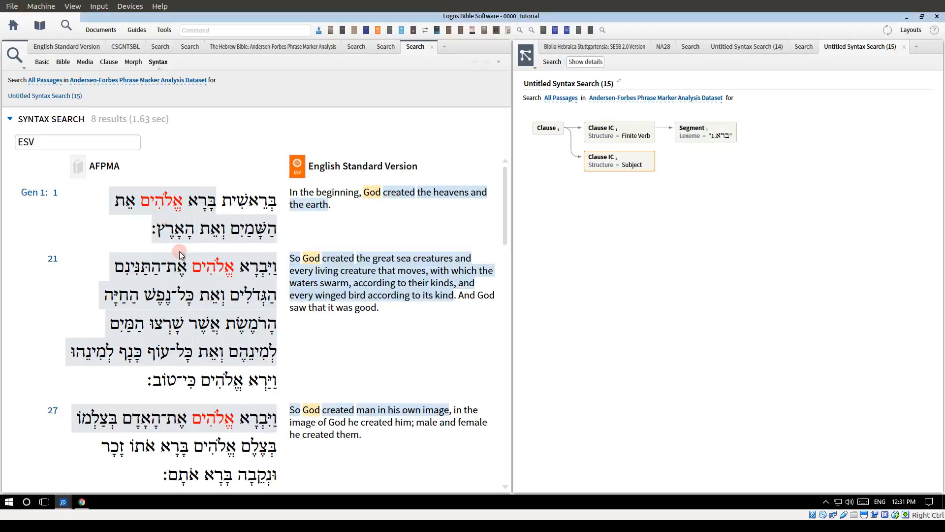
- Review the verb-first results, reorder the query so the Subject term precedes the Finite Verb term, and run the search
{"action": "scroll", "coordinate": [202, 232], "scroll_direction": "down", "scroll_amount": 5}
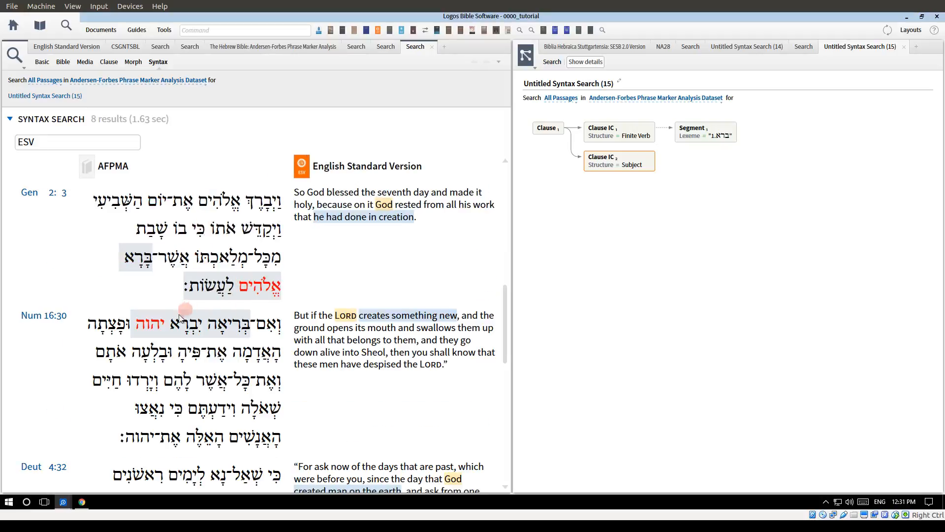
{"action": "scroll", "coordinate": [171, 323], "scroll_direction": "down", "scroll_amount": 5}
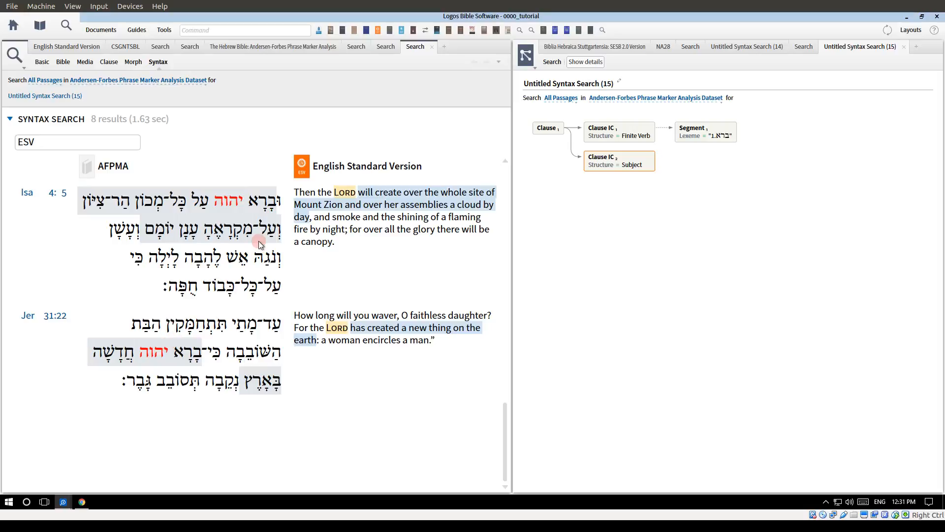
{"action": "scroll", "coordinate": [259, 241], "scroll_direction": "up", "scroll_amount": 10}
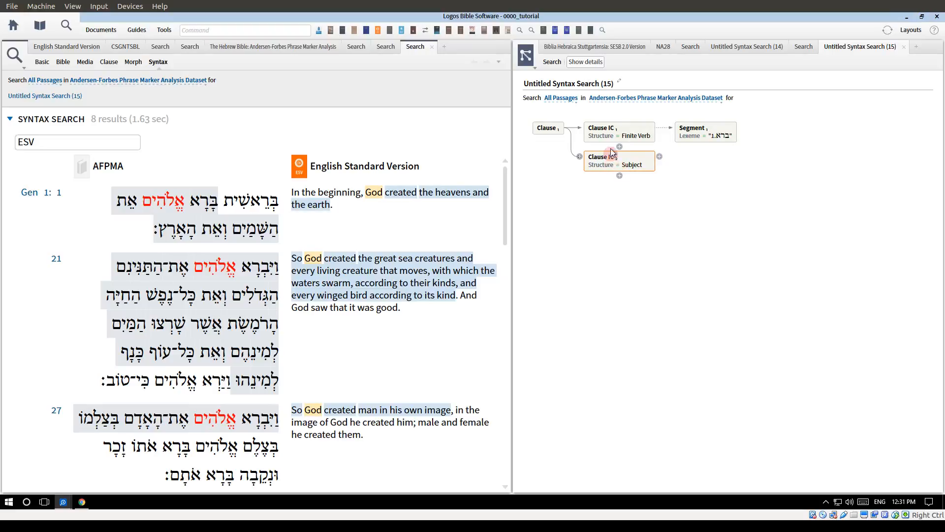
{"action": "left_click_drag", "start_coordinate": [628, 141], "coordinate": [621, 164]}
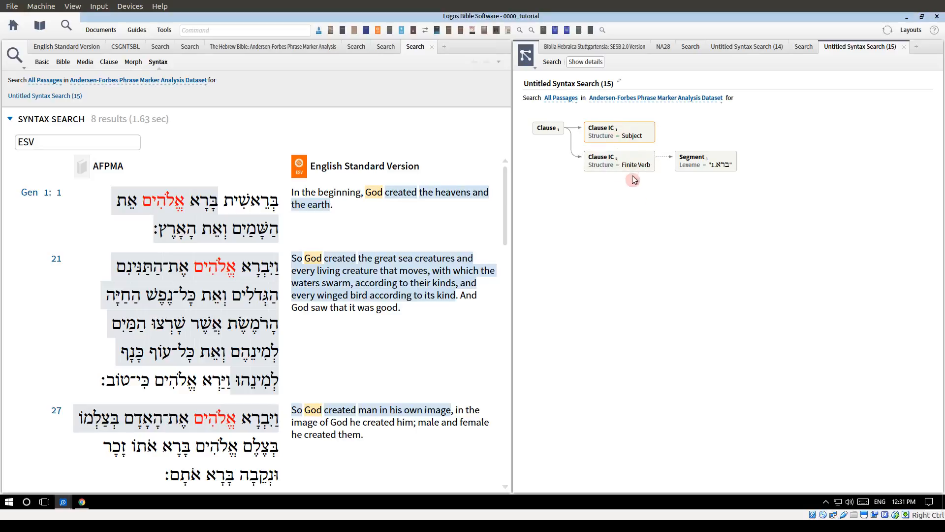
{"action": "left_click", "coordinate": [553, 63]}
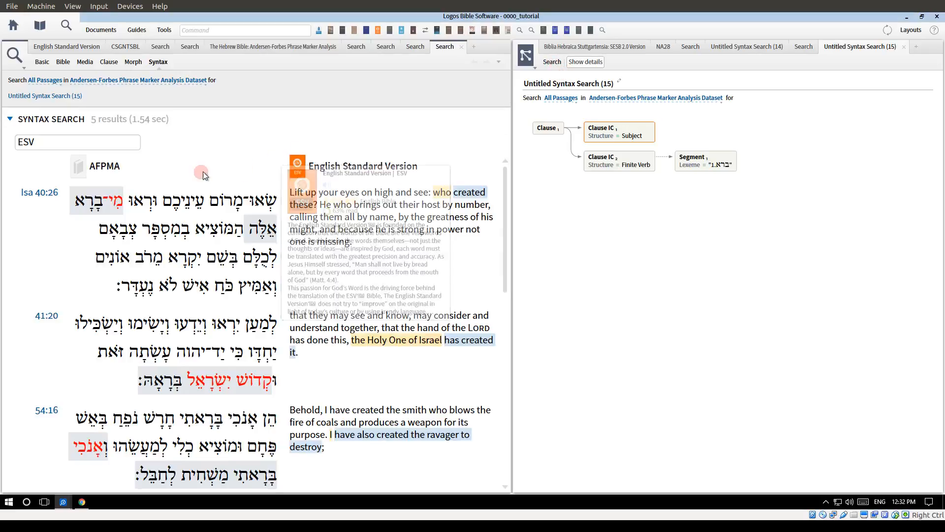
- Examine the subject-first search results and compare them with the earlier verb-first results
{"action": "left_click", "coordinate": [124, 140]}
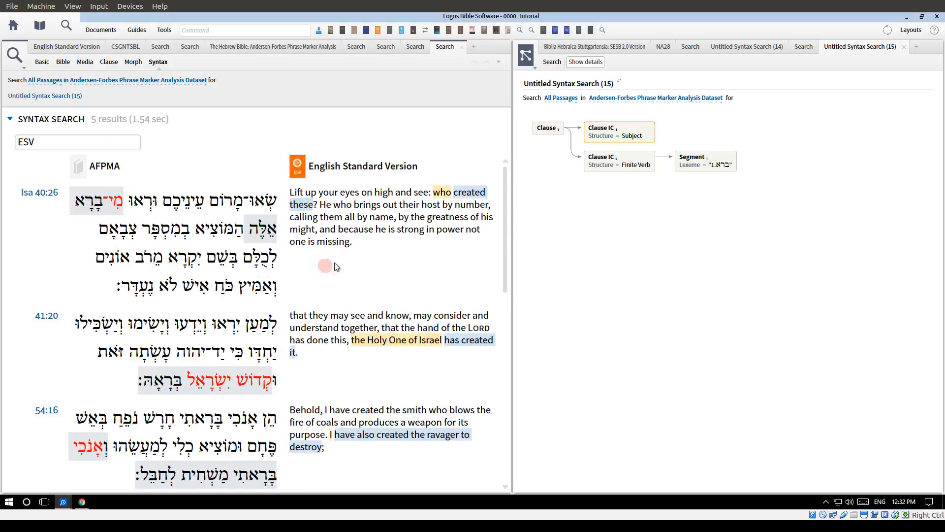
{"action": "scroll", "coordinate": [253, 307], "scroll_direction": "down", "scroll_amount": 5}
{"action": "scroll", "coordinate": [259, 296], "scroll_direction": "up", "scroll_amount": 5}
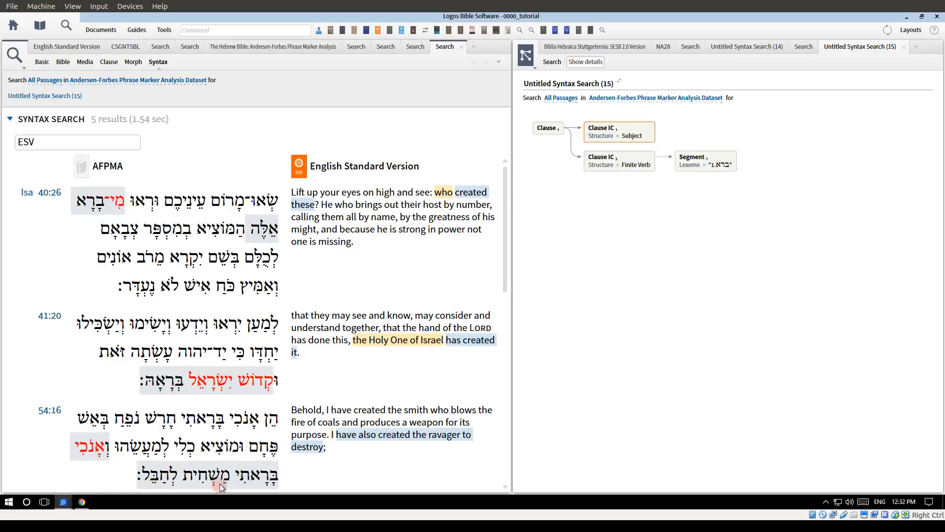
{"action": "scroll", "coordinate": [222, 458], "scroll_direction": "down", "scroll_amount": 5}
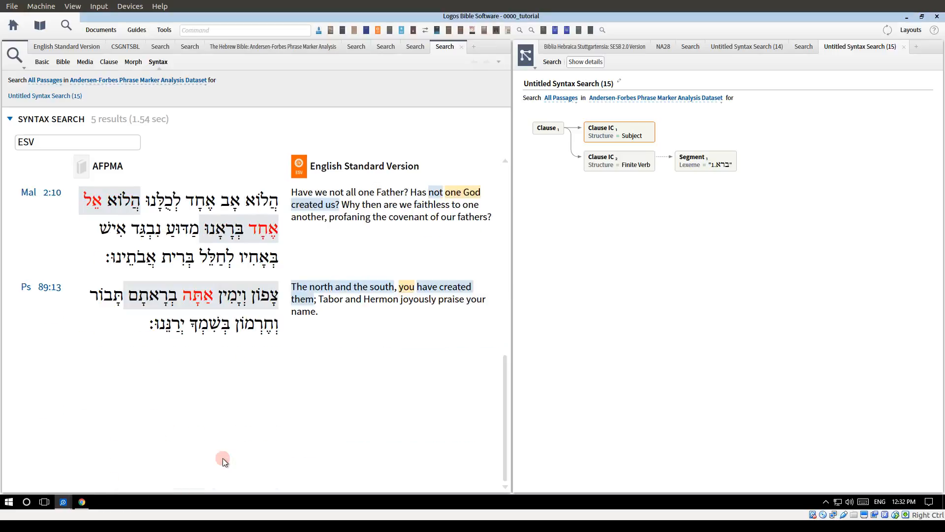
{"action": "scroll", "coordinate": [222, 460], "scroll_direction": "up", "scroll_amount": 5}
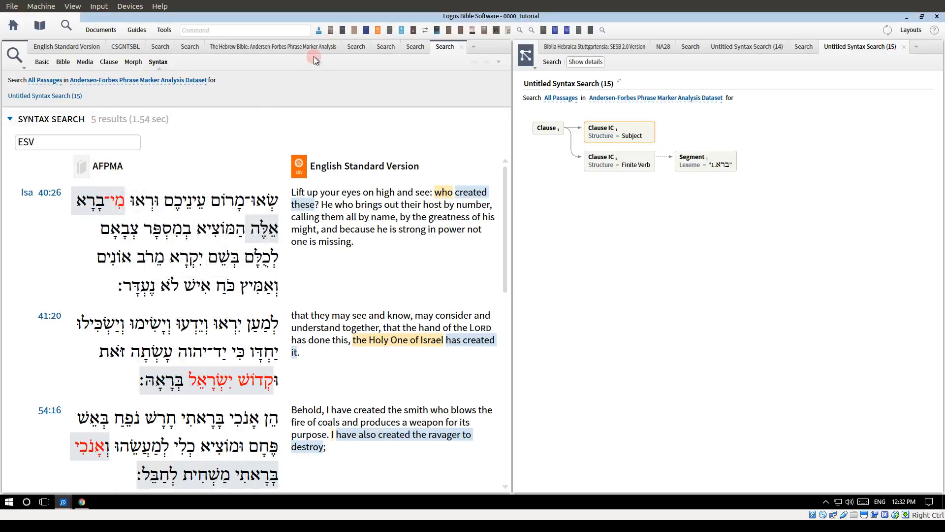
{"action": "left_click", "coordinate": [413, 46]}
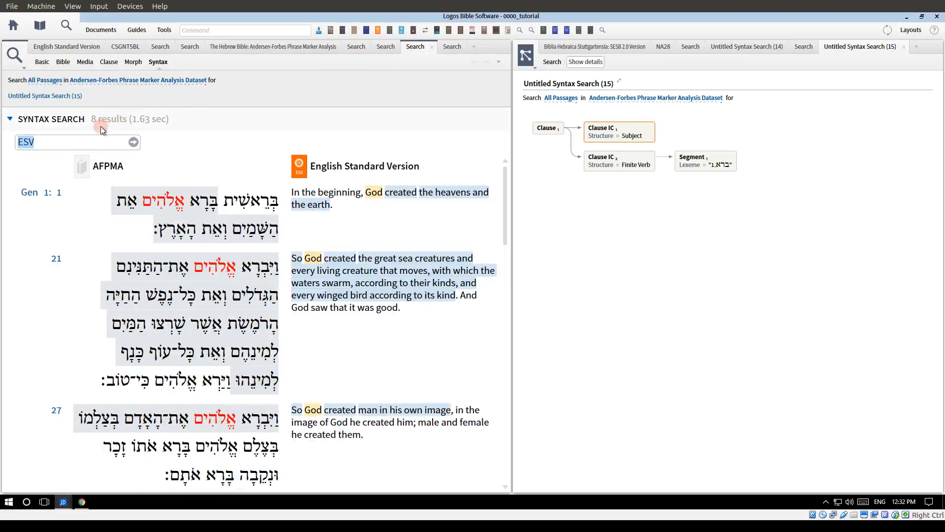
{"action": "mouse_move", "coordinate": [639, 140]}
{"action": "left_click", "coordinate": [452, 47]}
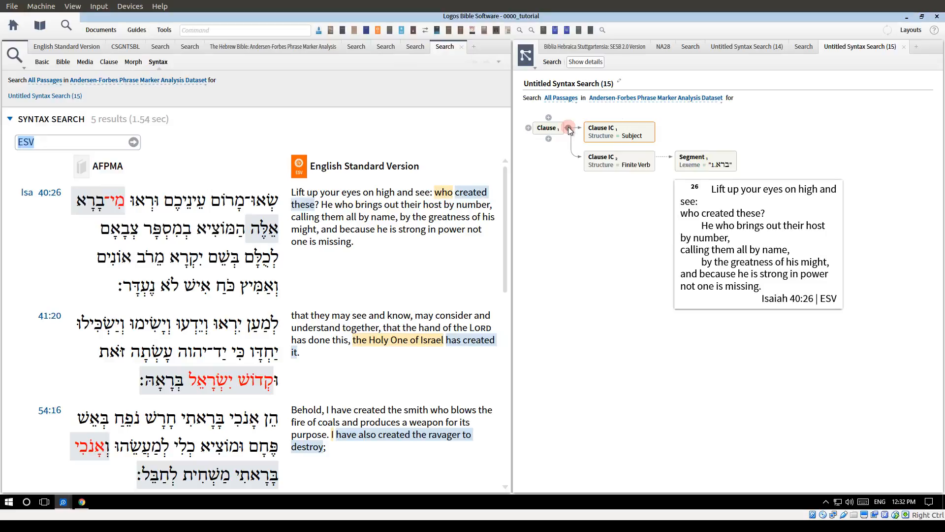
- Insert an Unordered Group under the Clause term so that it contains the Subject and Finite Verb terms
{"action": "left_click", "coordinate": [569, 129]}
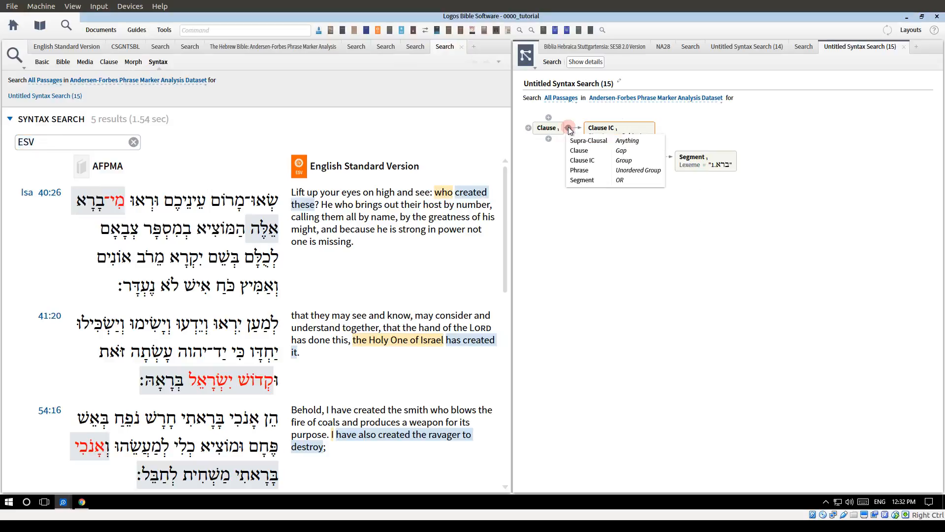
{"action": "left_click", "coordinate": [639, 170]}
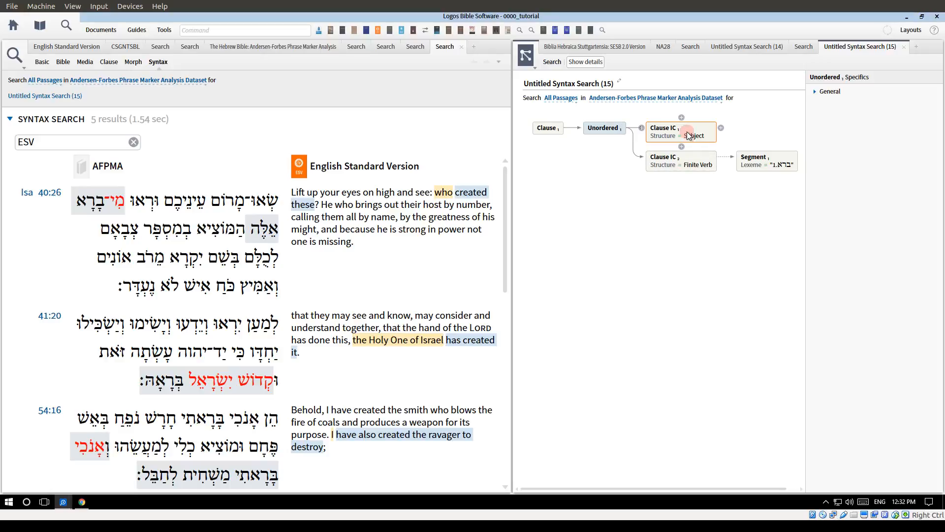
- Run the syntax search with the Subject and Finite Verb terms in the Unordered Group and review the matching verses
{"action": "left_click", "coordinate": [553, 64]}
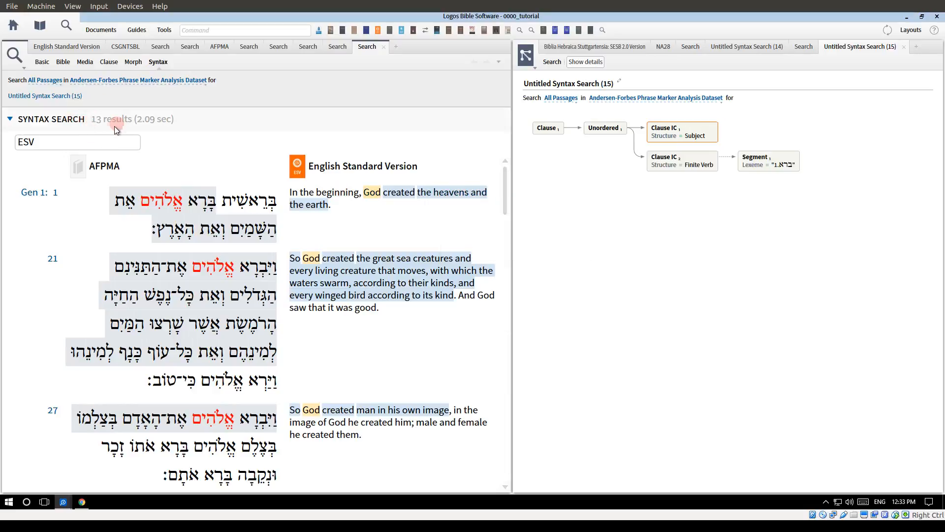
{"action": "scroll", "coordinate": [181, 256], "scroll_direction": "down", "scroll_amount": 5}
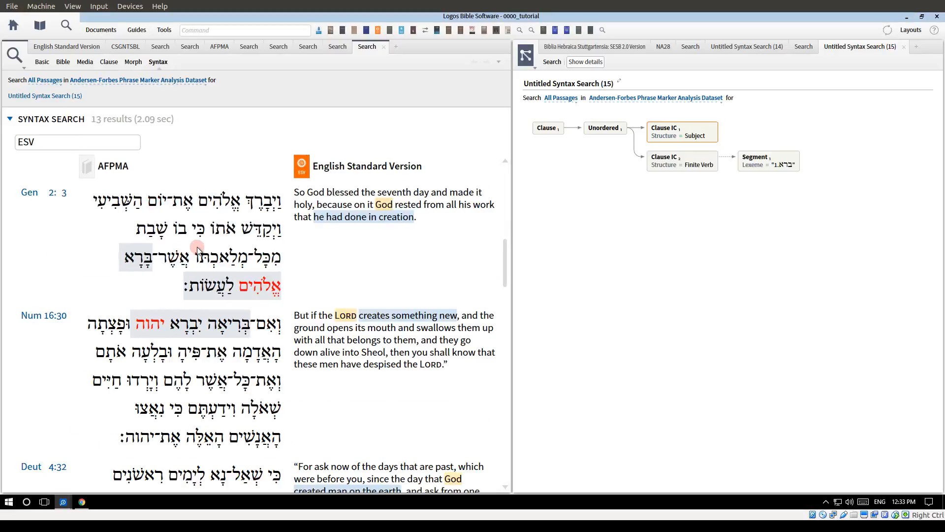
{"action": "mouse_move", "coordinate": [790, 165]}
- Switch to Google Chrome, search the web for "shebanq ancient" and open the SHEBANQ website from the results
{"action": "mouse_move", "coordinate": [82, 502]}
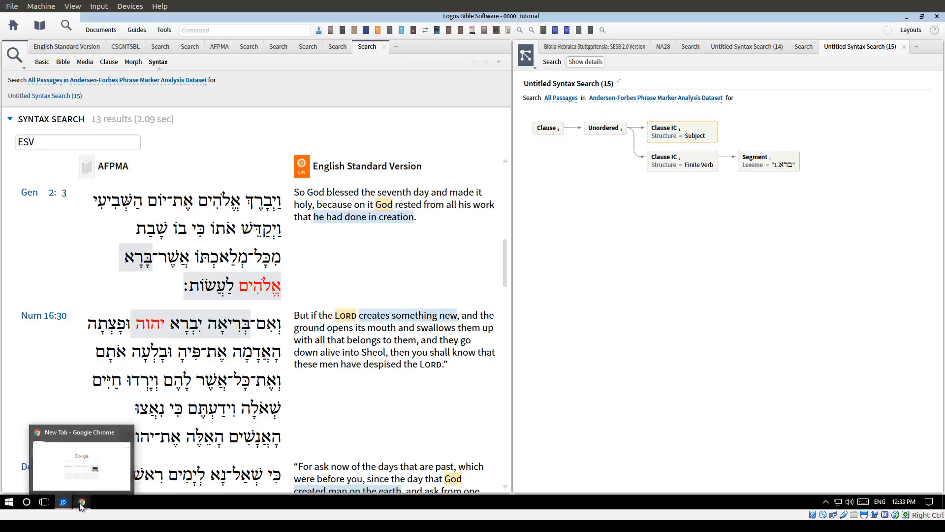
{"action": "left_click", "coordinate": [82, 504]}
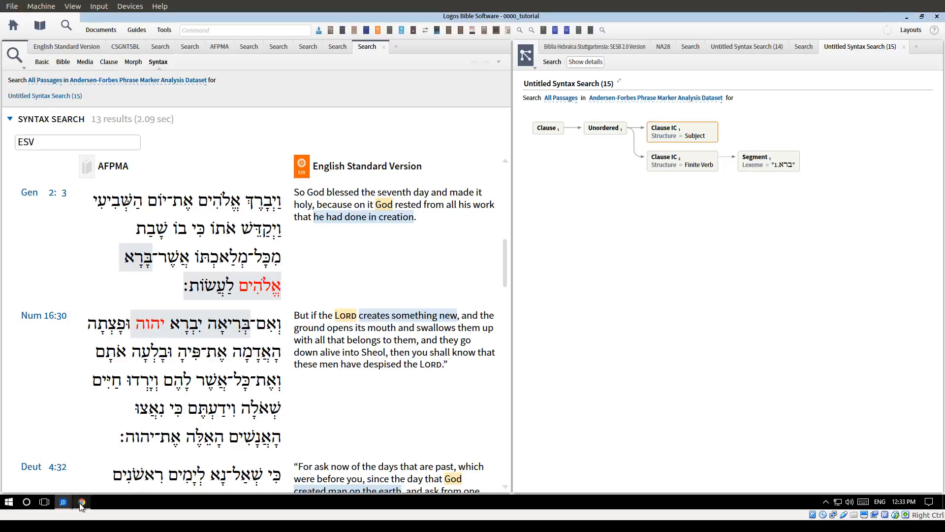
{"action": "left_click", "coordinate": [367, 31]}
{"action": "left_click", "coordinate": [336, 31]}
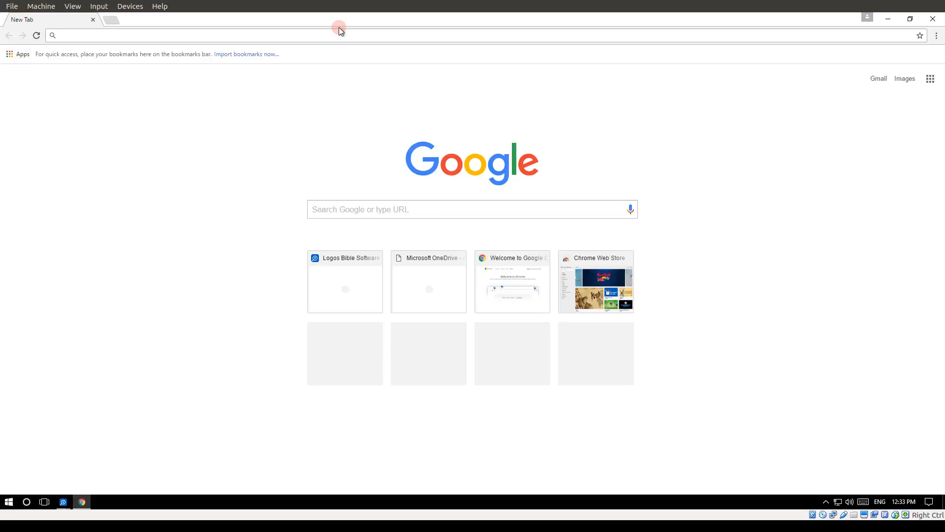
{"action": "type", "text": "sheban"}
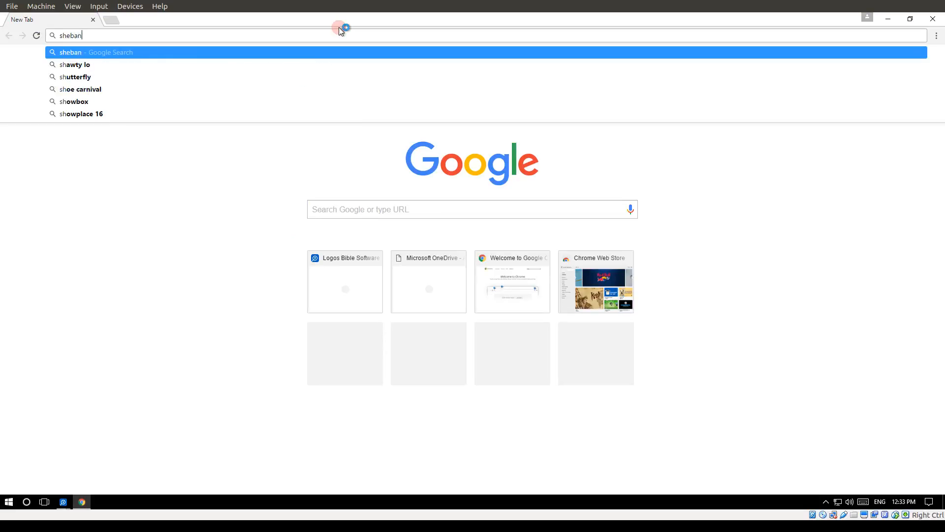
{"action": "type", "text": "q"}
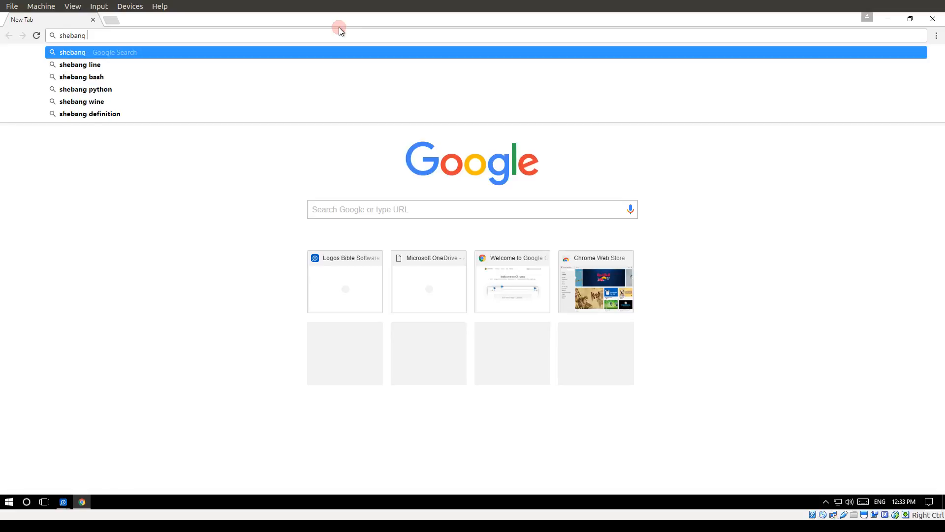
{"action": "type", "text": " ancient"}
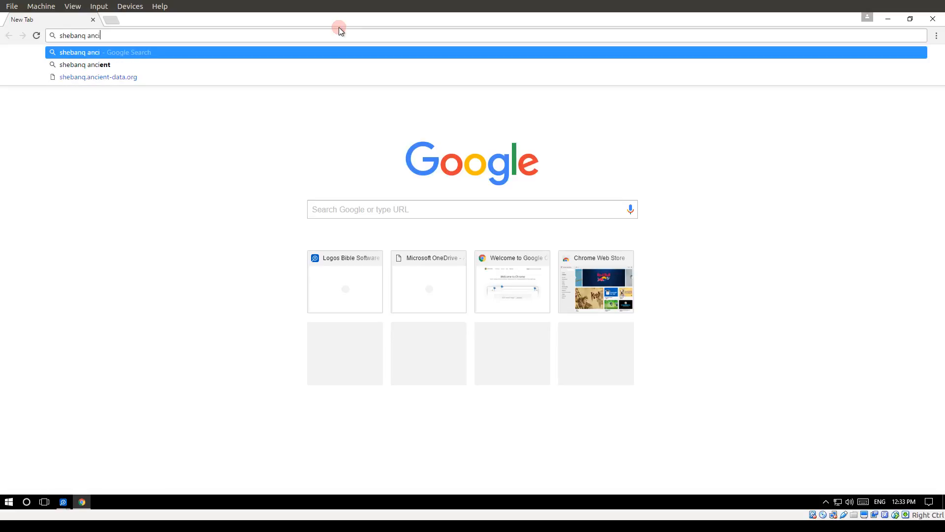
{"action": "key", "text": "Return"}
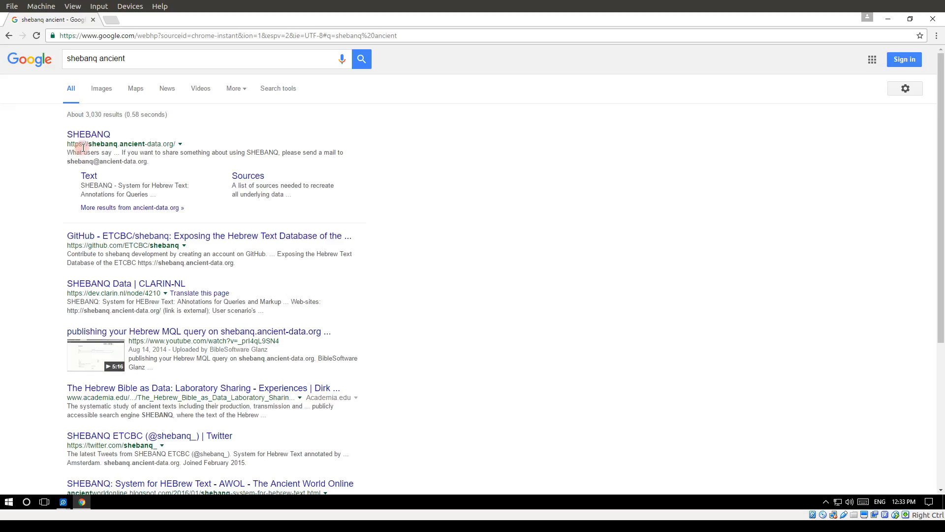
{"action": "left_click", "coordinate": [95, 134]}
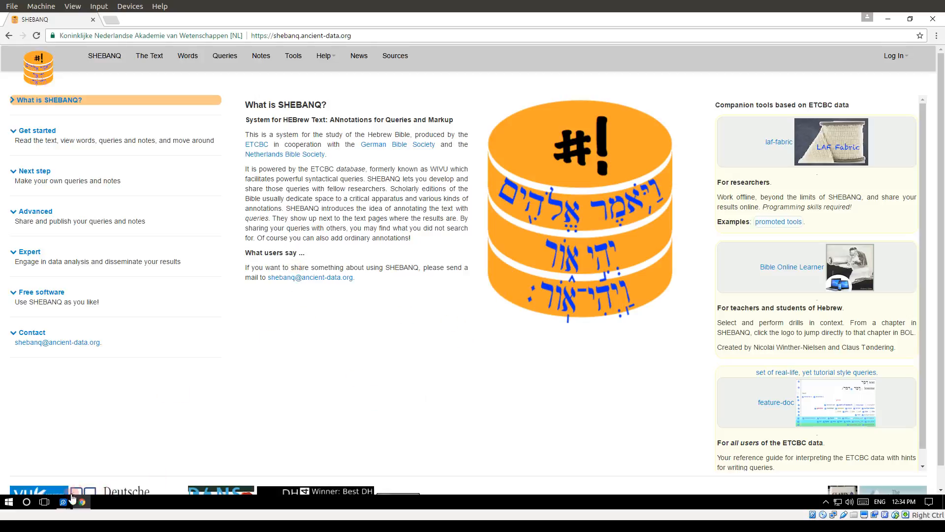
- Switch back to the main Logos Bible Software window and widen the syntax query pane beside the search results
{"action": "mouse_move", "coordinate": [76, 493]}
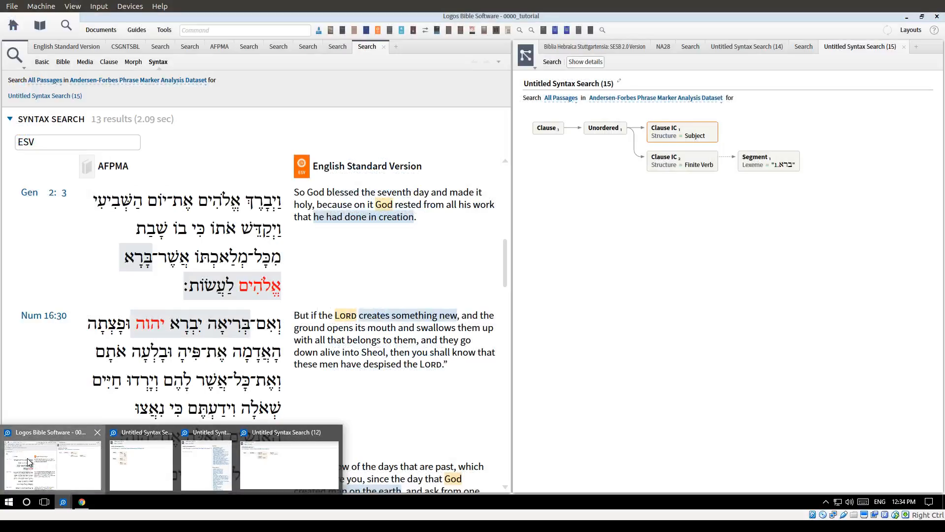
{"action": "left_click", "coordinate": [54, 465]}
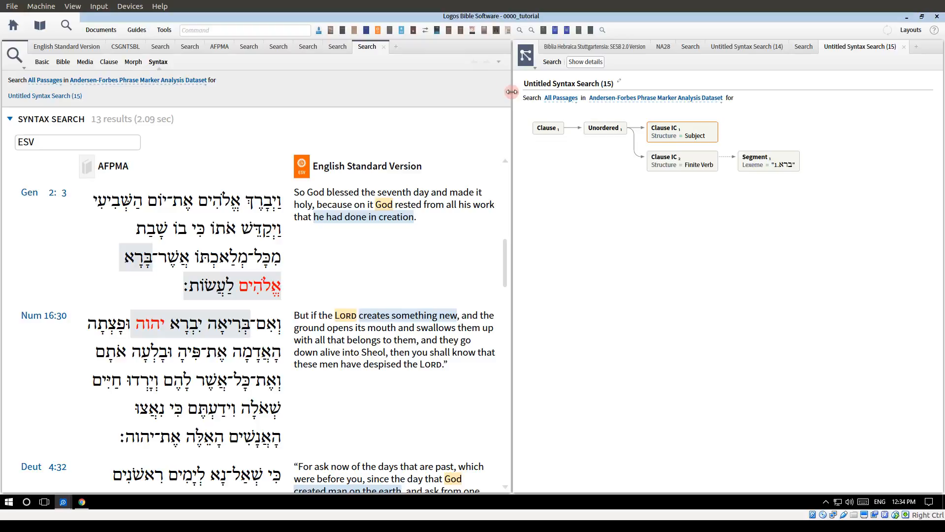
{"action": "left_click_drag", "start_coordinate": [512, 92], "coordinate": [487, 95]}
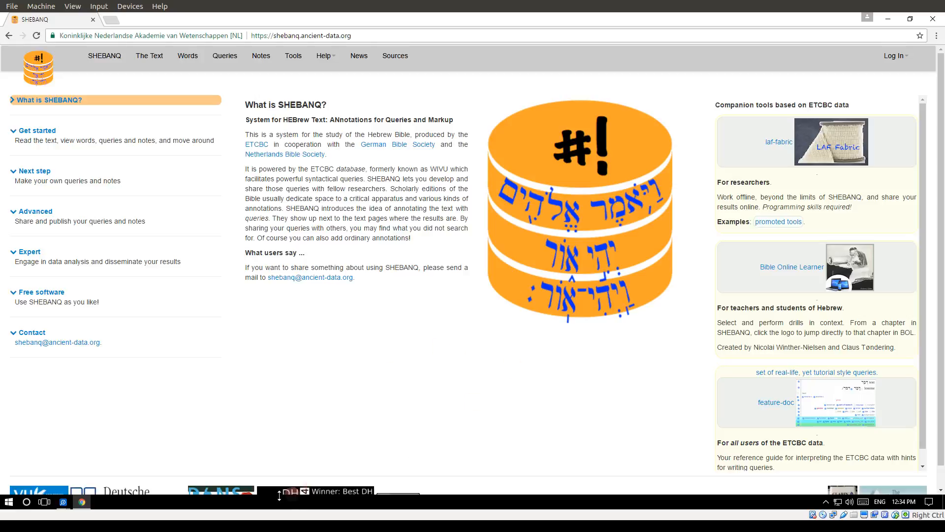
{"action": "mouse_move", "coordinate": [63, 507]}
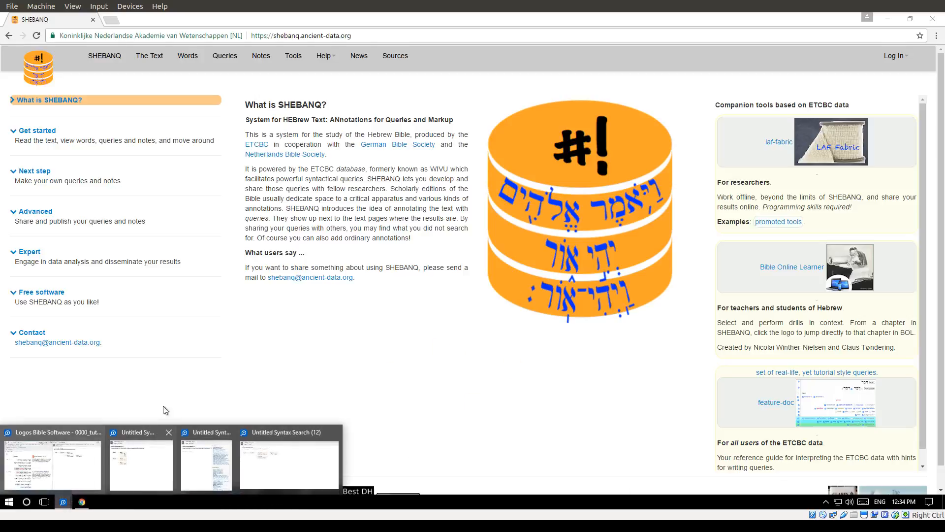
{"action": "left_click", "coordinate": [80, 465]}
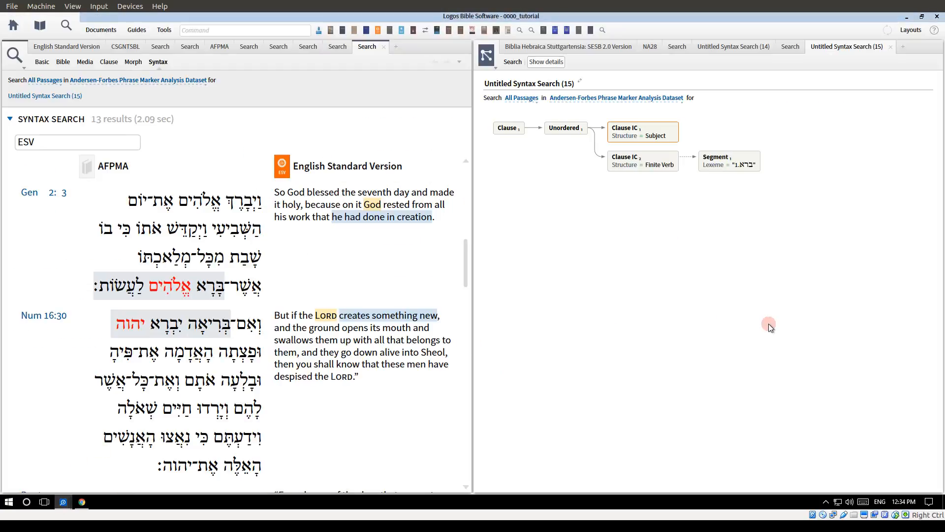